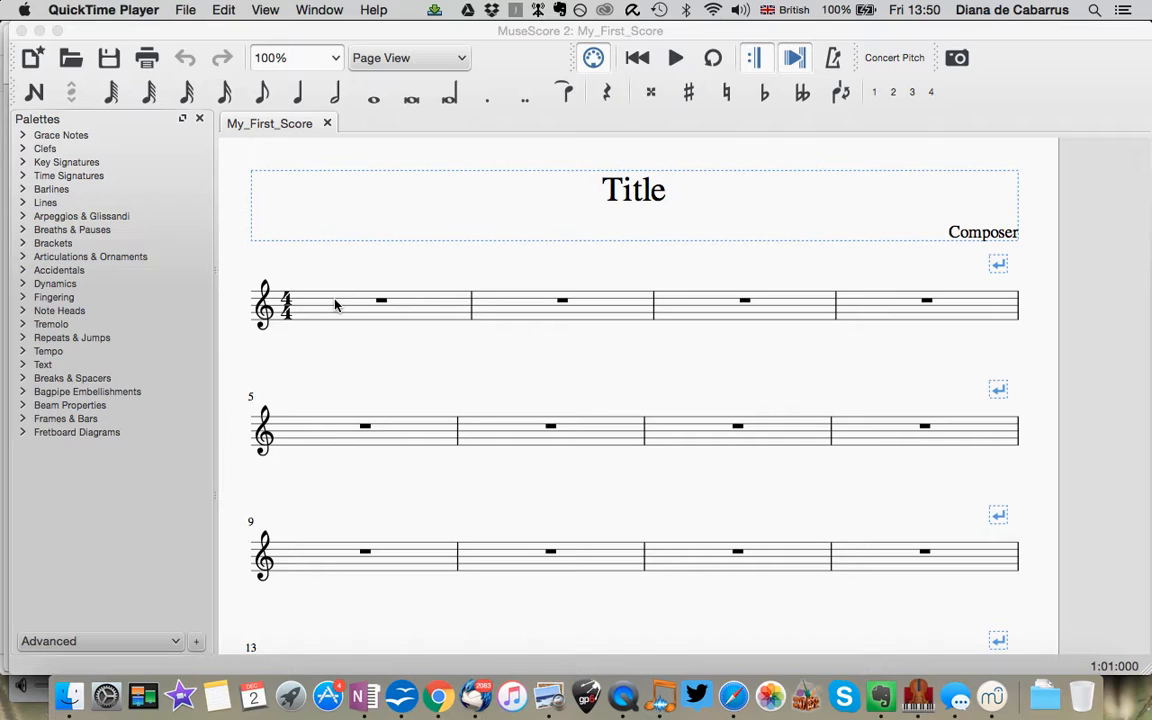
Replace the score's title placeholder with "8th note rhythms"
left_click(655, 190)
double_click(645, 192)
left_click(665, 201)
key("BackSpace")
key("BackSpace")
key("BackSpace")
key("BackSpace")
key("BackSpace")
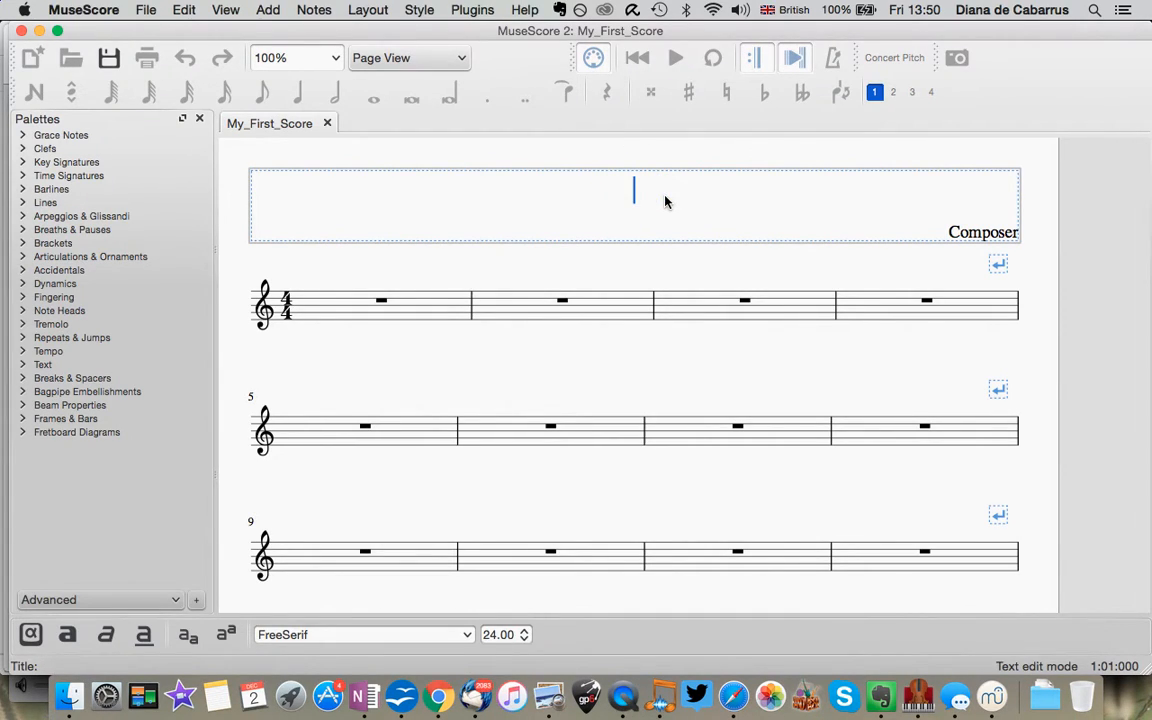
type("8th n")
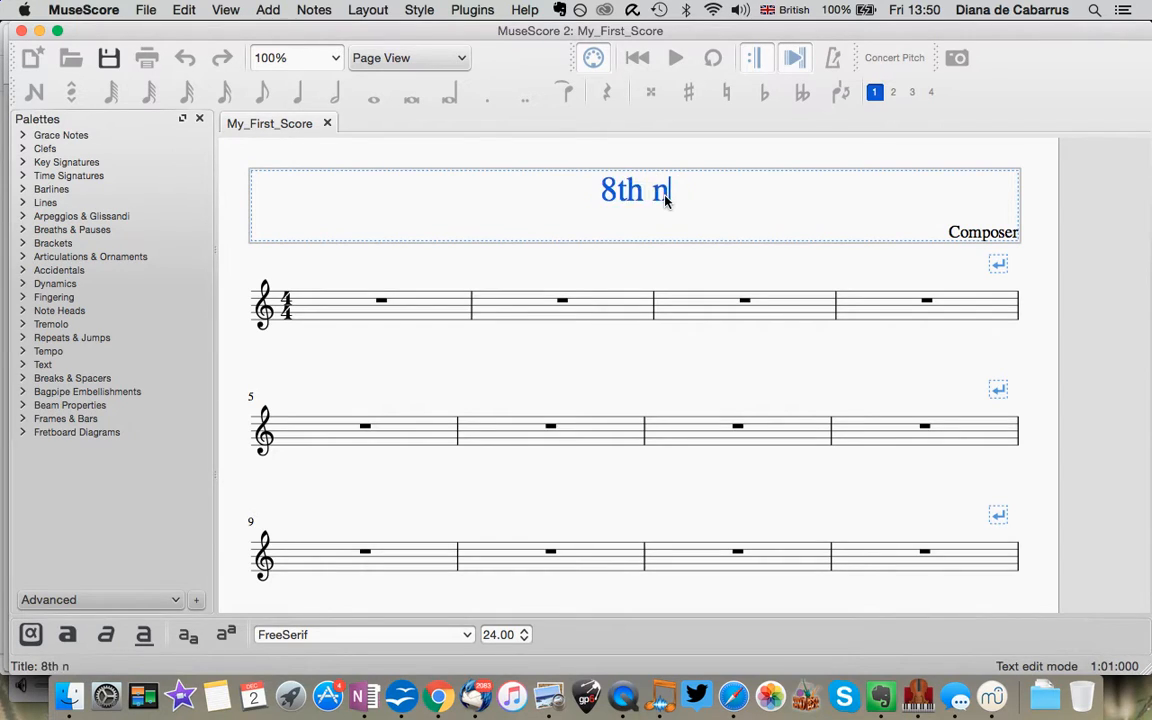
type("ote rhyhms\\")
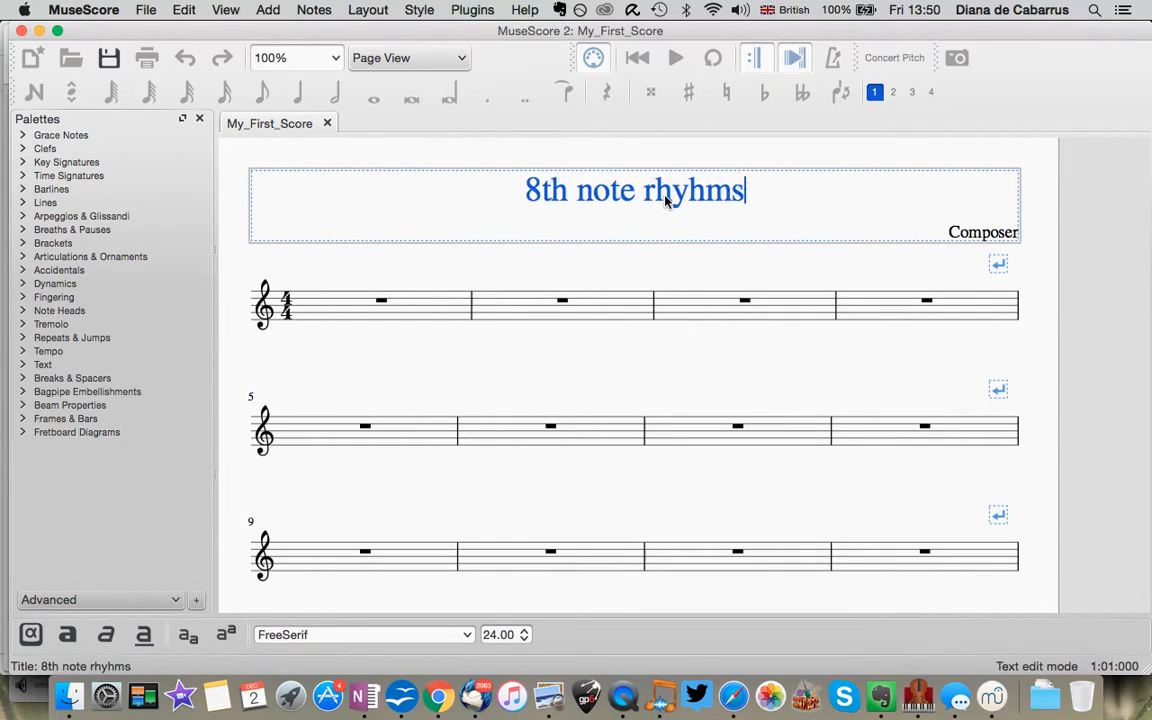
key("BackSpace")
key("BackSpace")
key("BackSpace")
key("BackSpace")
type("thms")
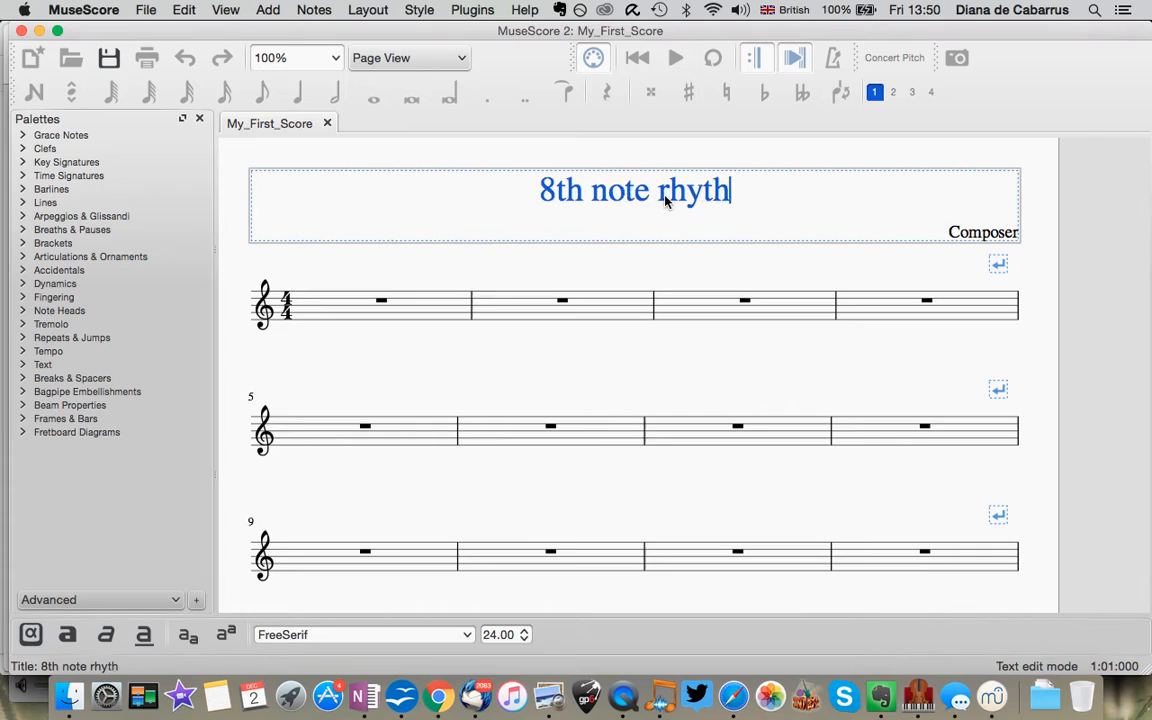
Replace the composer placeholder text with "Key To Music"
double_click(950, 233)
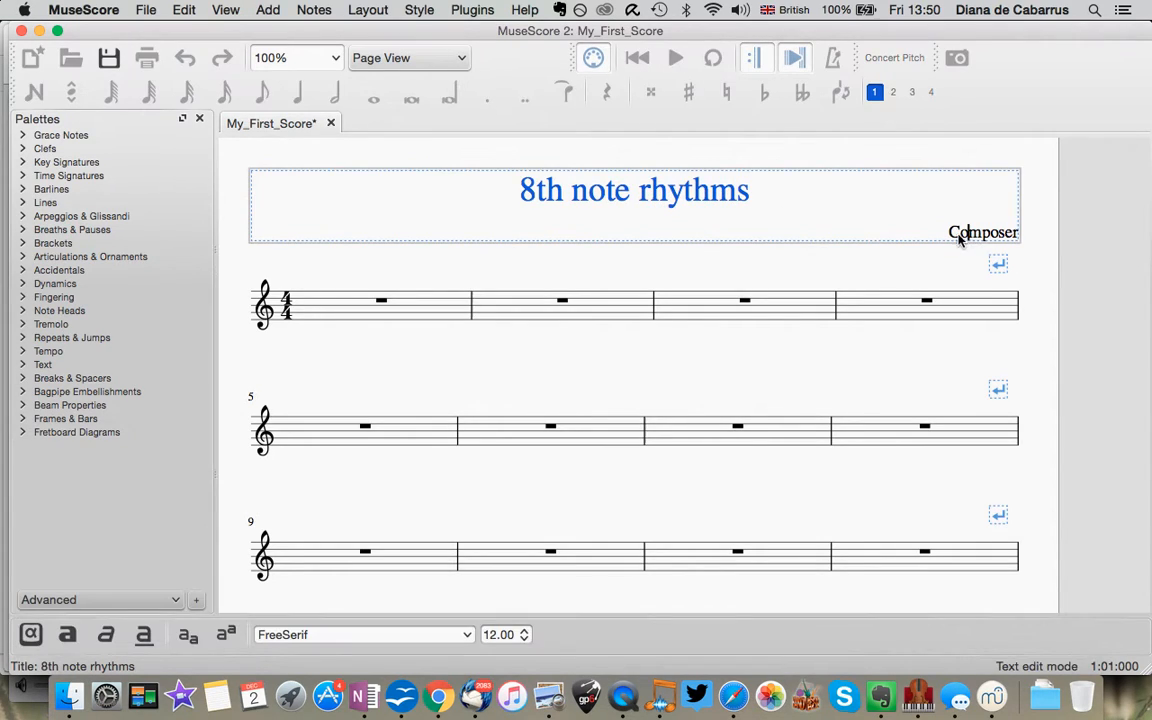
left_click(1012, 231)
key("BackSpace")
key("BackSpace")
key("BackSpace")
key("BackSpace")
key("BackSpace")
key("BackSpace")
key("BackSpace")
key("BackSpace")
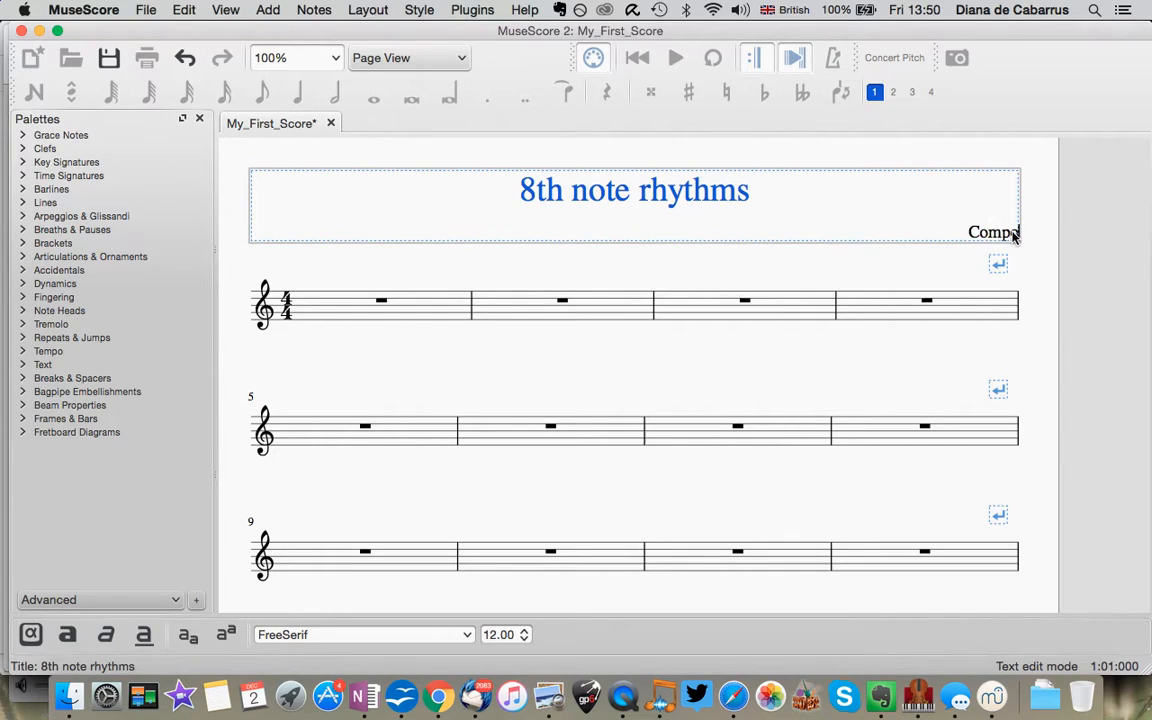
type("Key To Music")
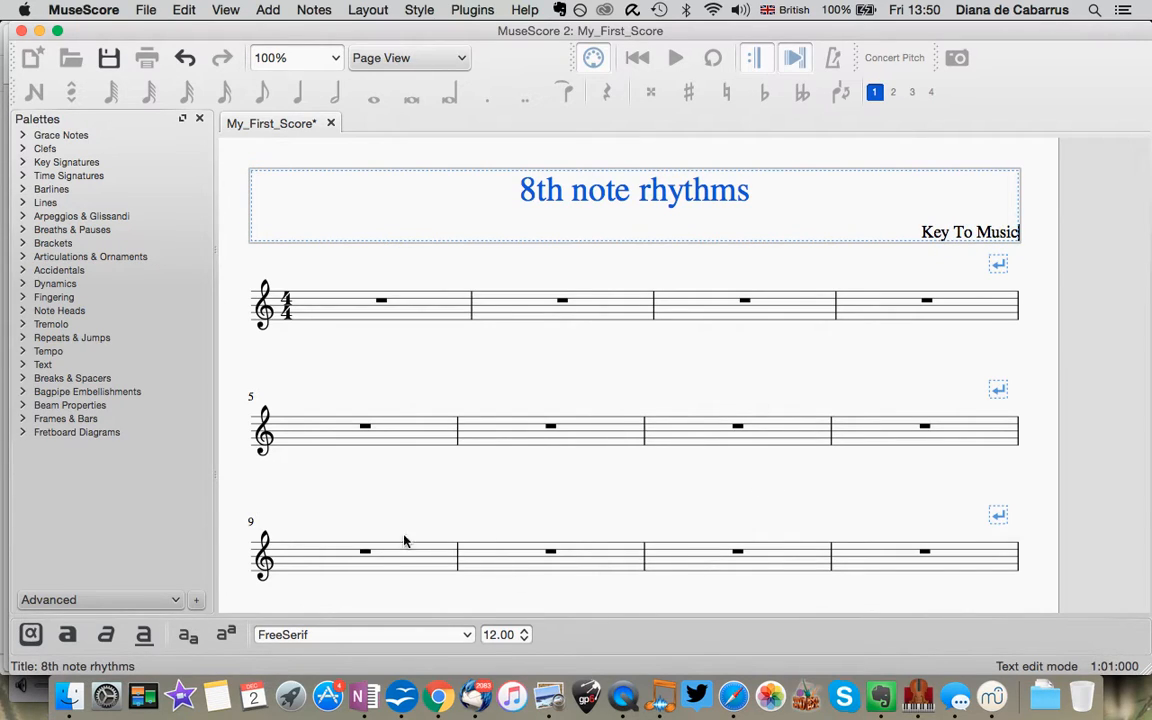
Try to change the composer text's font to Myriad Pro without selecting the text
left_click(335, 634)
double_click(335, 634)
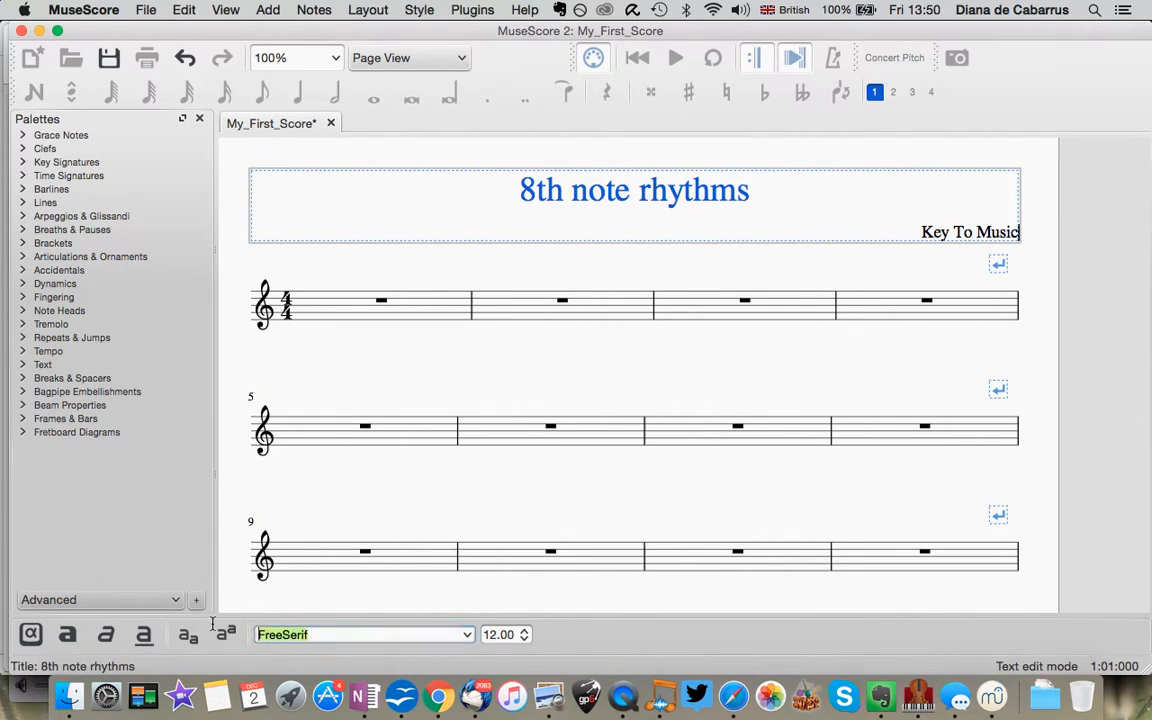
type("Myrpi")
key("BackSpace")
key("BackSpace")
type("ad")
key("BackSpace")
key("BackSpace")
key("BackSpace")
type("iad")
key("BackSpace")
key("BackSpace")
key("BackSpace")
type("riad pro")
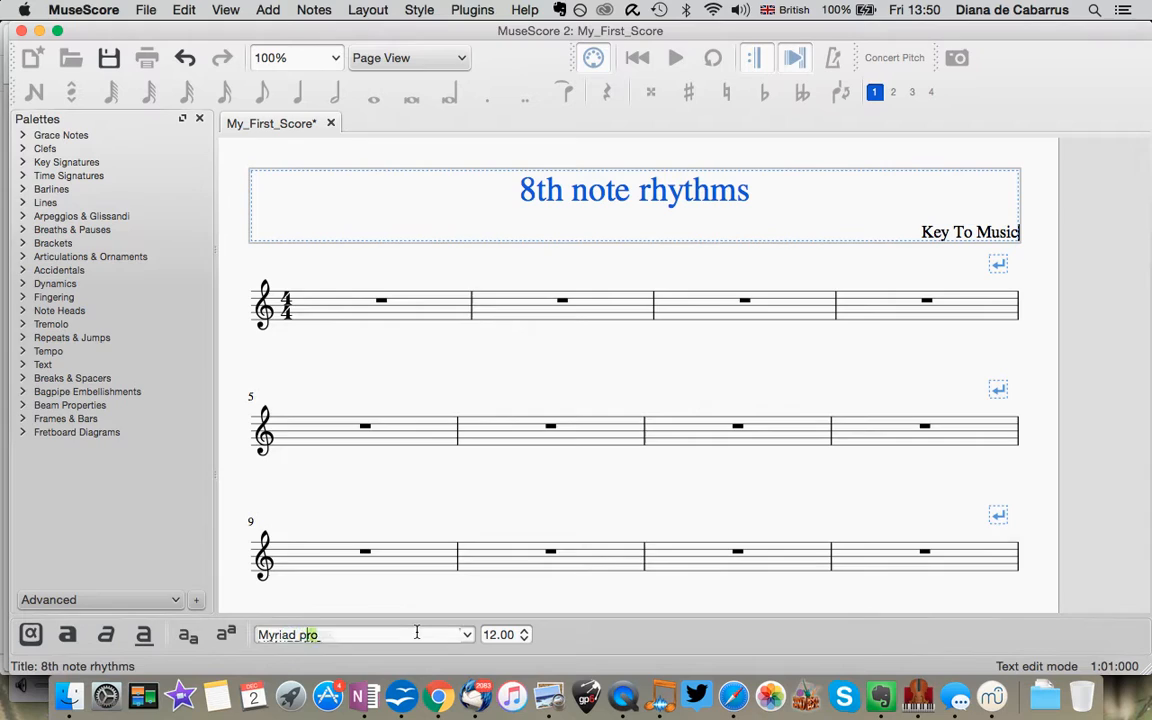
key("Return")
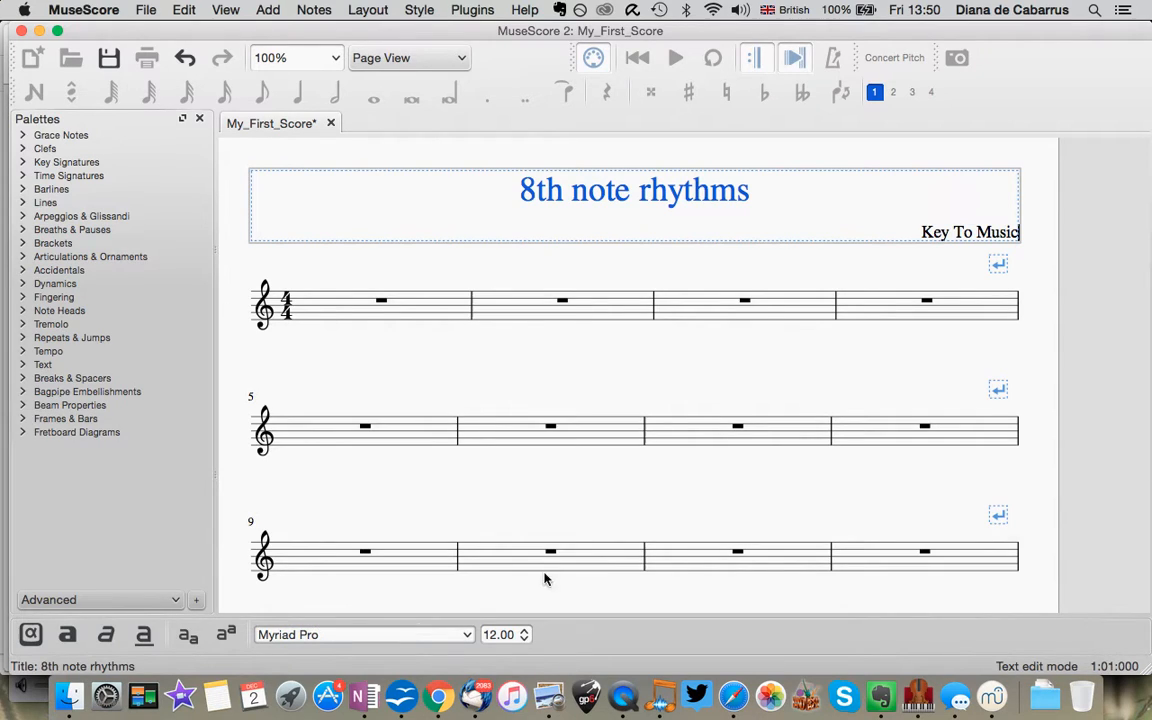
Select the whole composer text "Key To Music" and set its font to Myriad Pro
left_click(1020, 237)
double_click(1008, 231)
left_click_drag(928, 232, 1041, 226)
left_click(925, 234)
left_click_drag(922, 232, 1047, 244)
left_click(262, 634)
type("Myra")
type("ad pro")
key("Return")
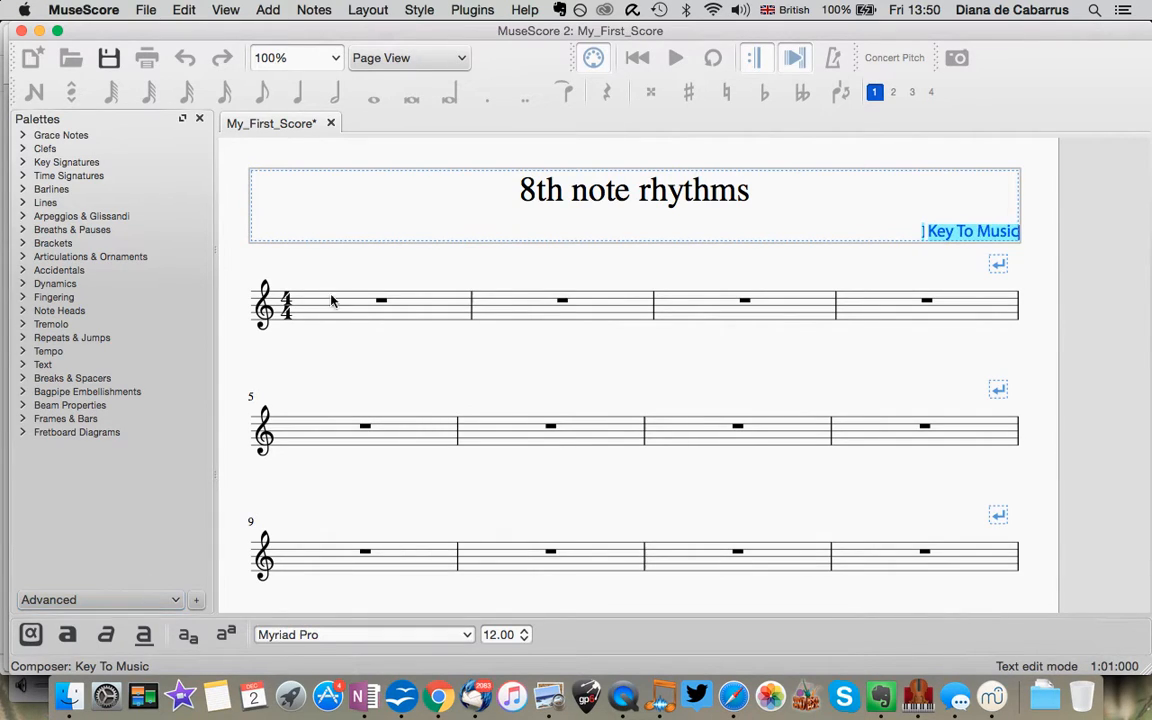
Set the font of the whole title "8th note rhythms" to Myriad Pro and finish editing the text
left_click(676, 195)
left_click(748, 195)
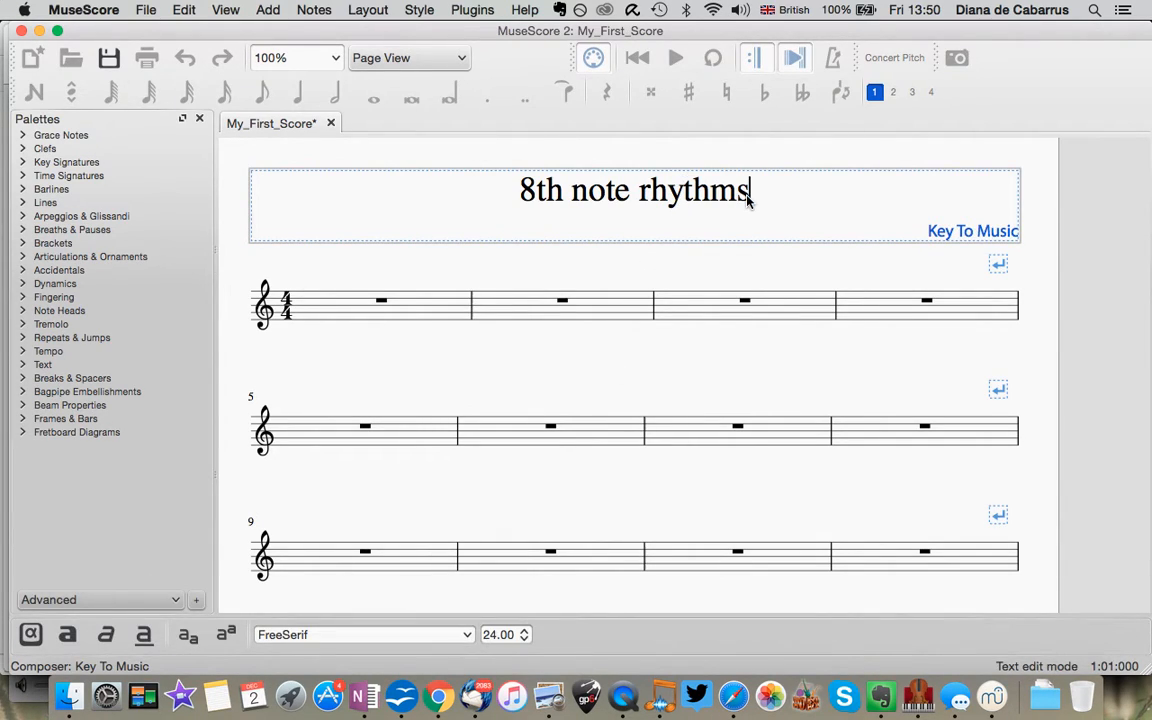
key("Escape")
double_click(588, 195)
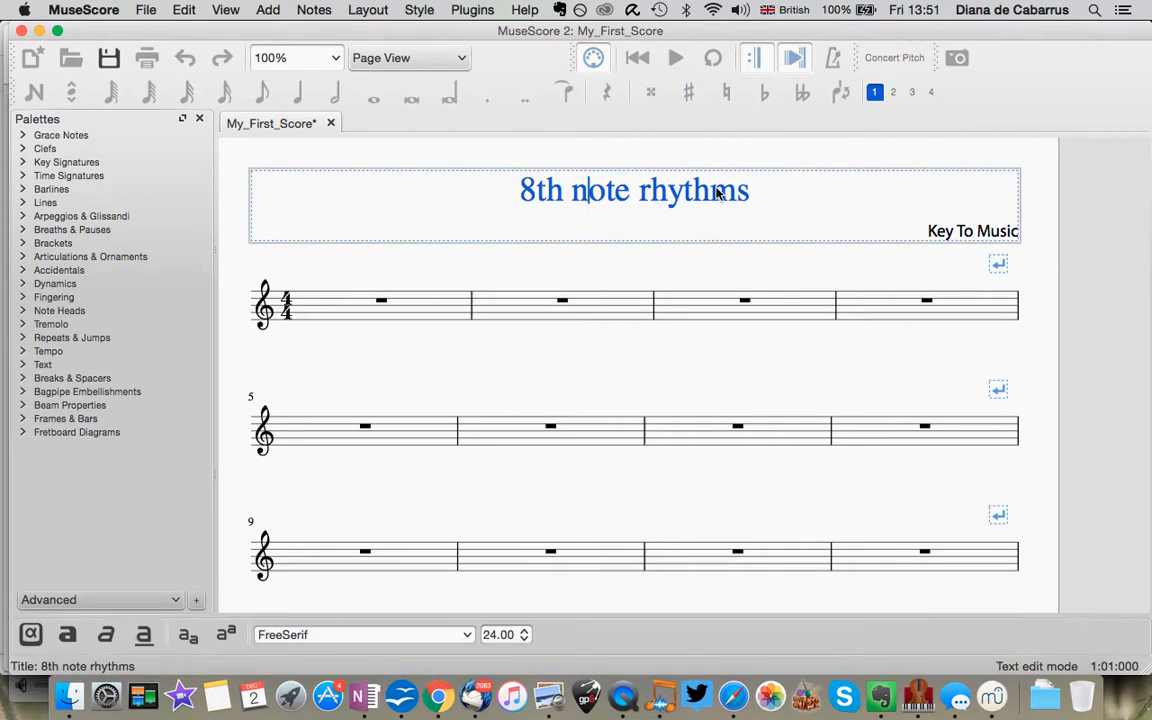
left_click_drag(746, 188, 465, 198)
left_click(373, 634)
type("Moy")
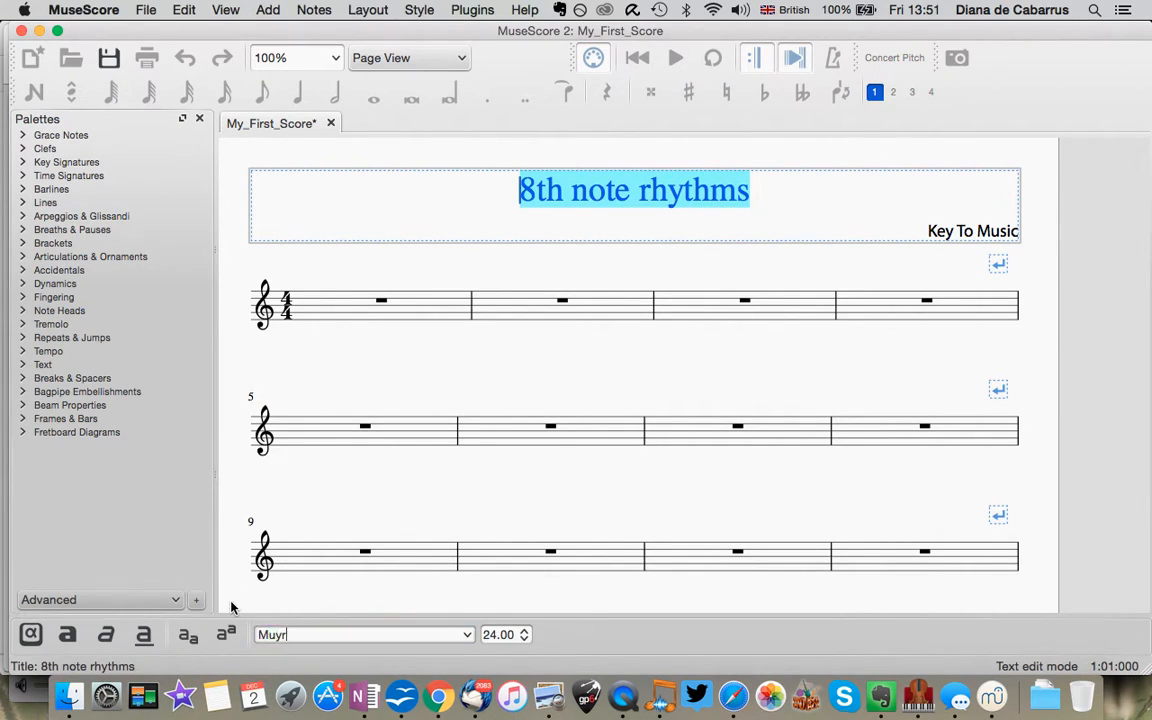
key("BackSpace")
key("BackSpace")
type("yrp")
key("BackSpace")
type("iad pro")
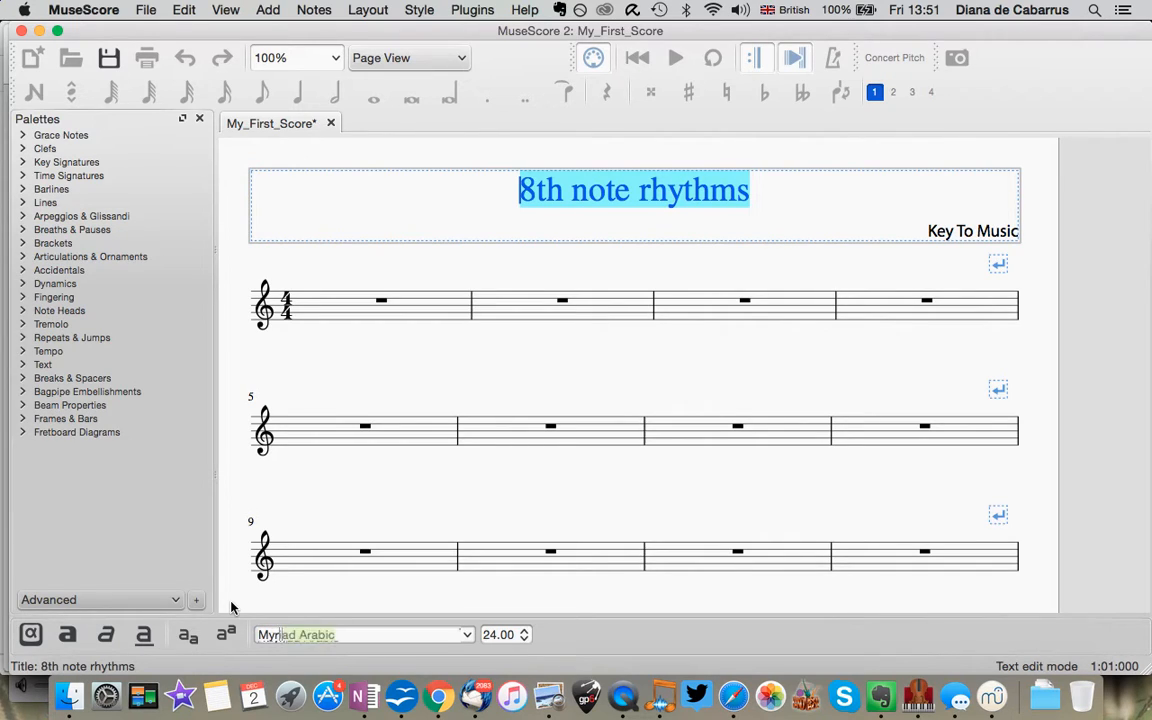
key("Return")
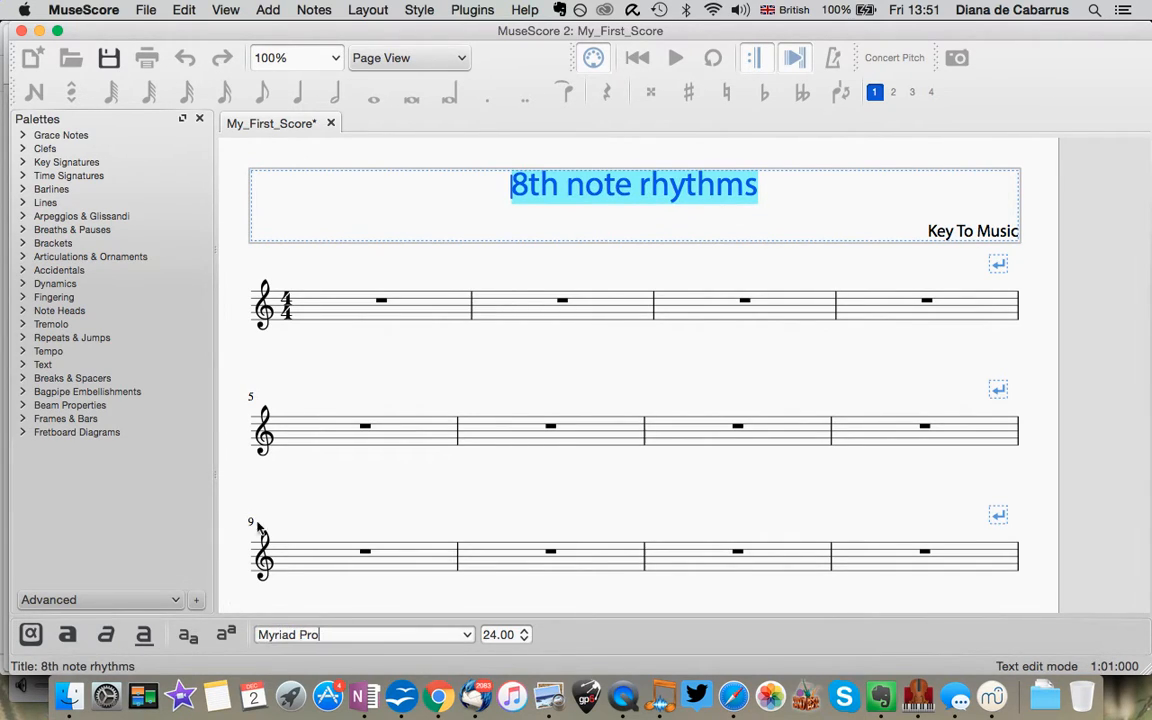
key("Escape")
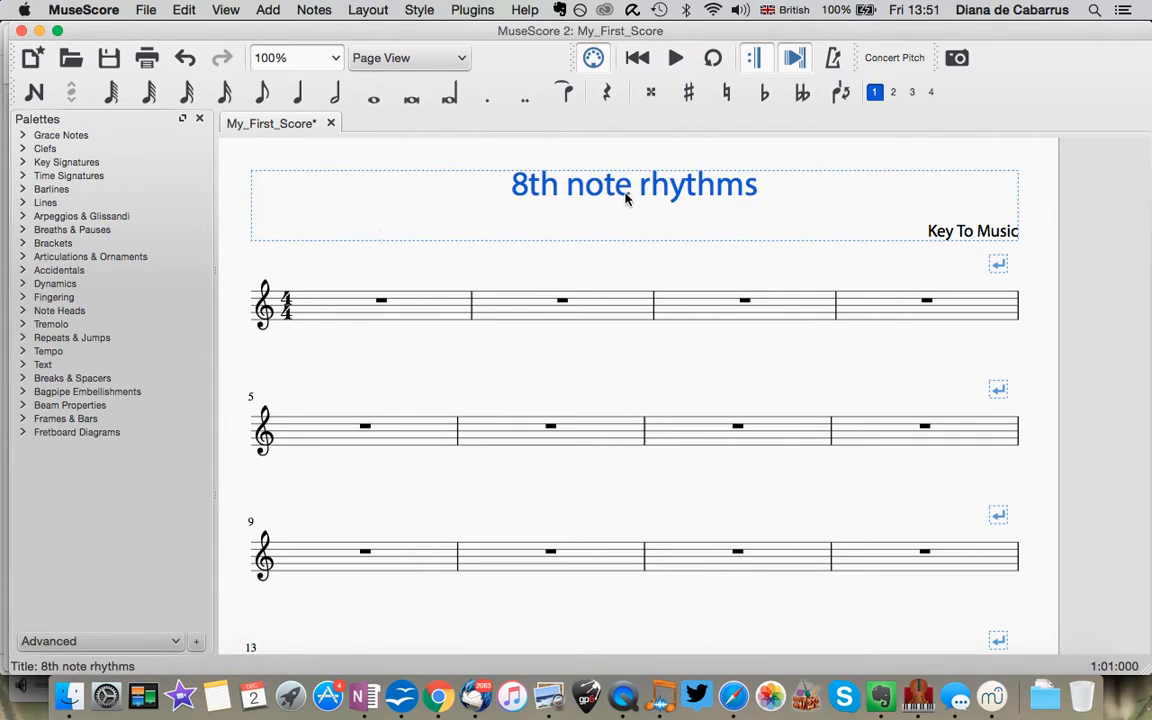
Select the first bar and review the bar and notation tools that can be applied to it
left_click(317, 315)
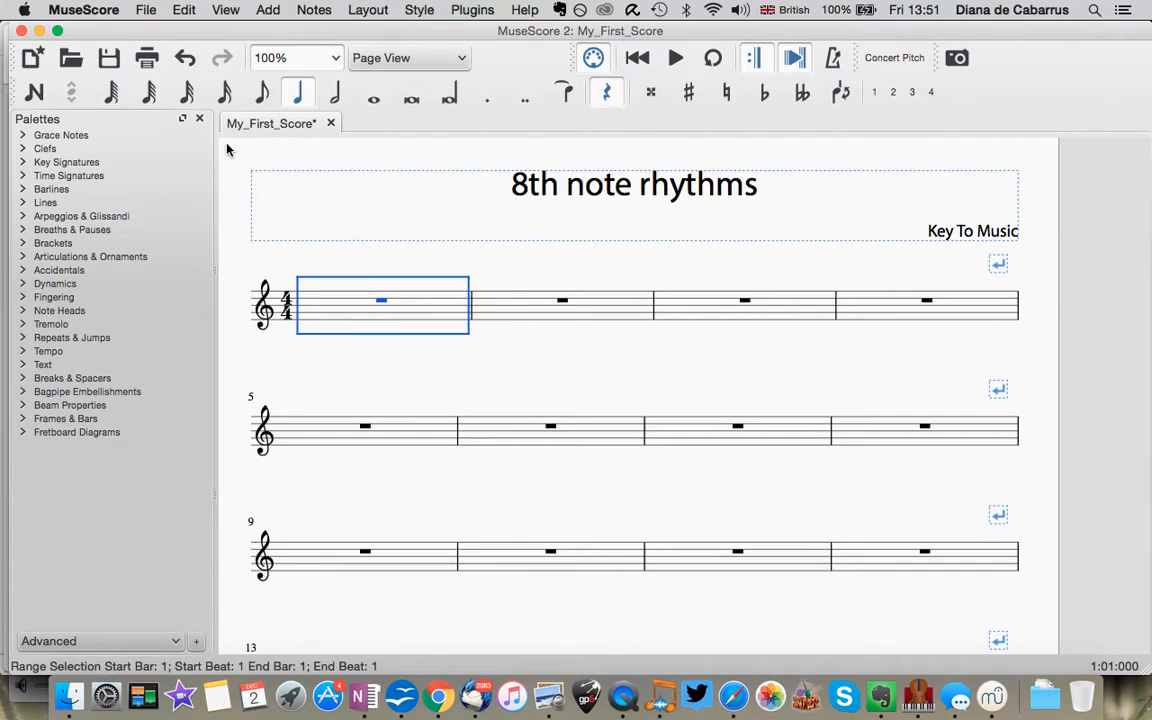
left_click(186, 12)
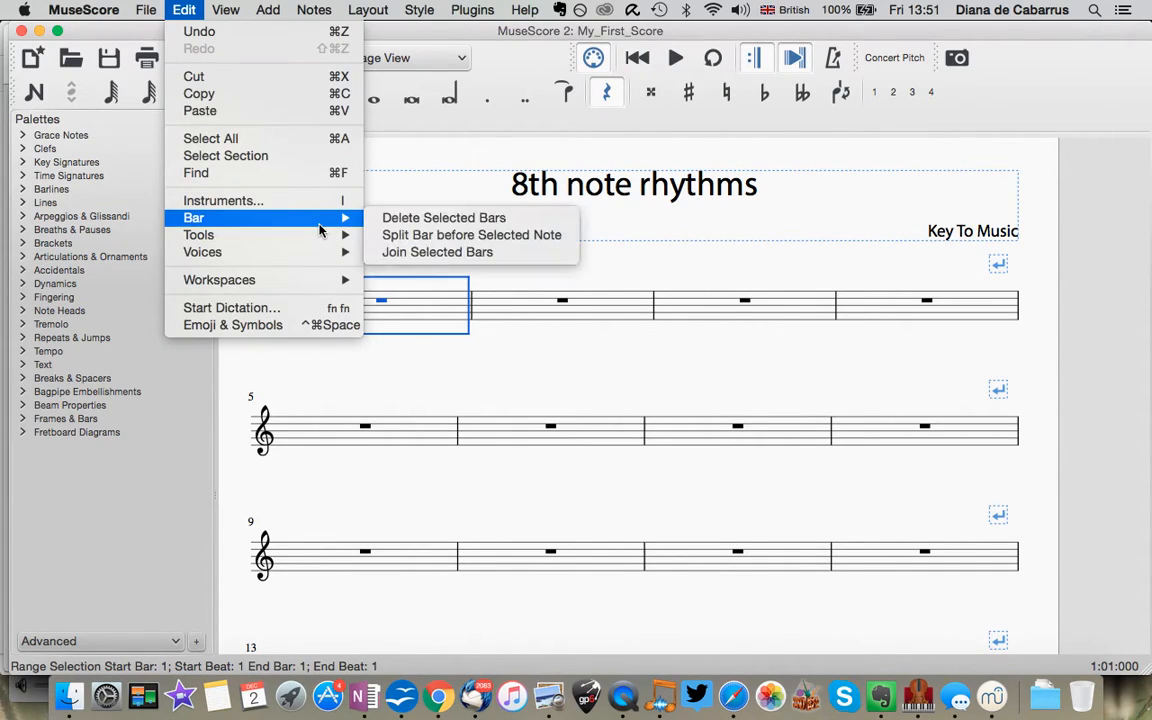
mouse_move(334, 237)
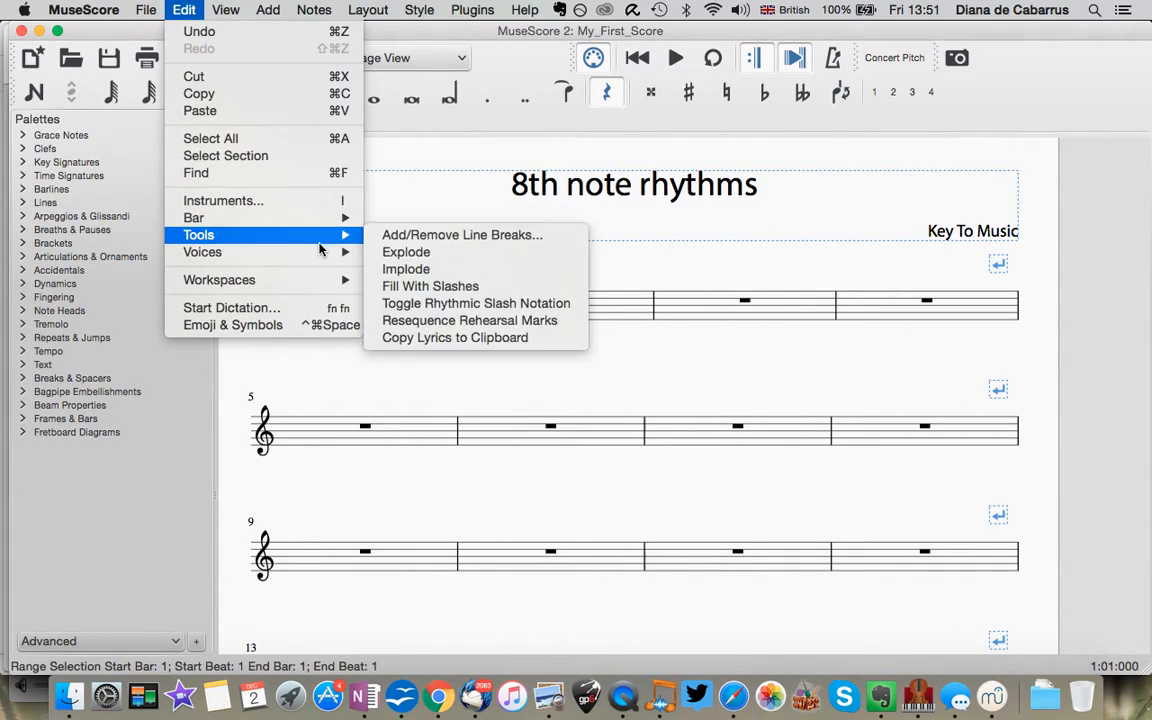
left_click(535, 297)
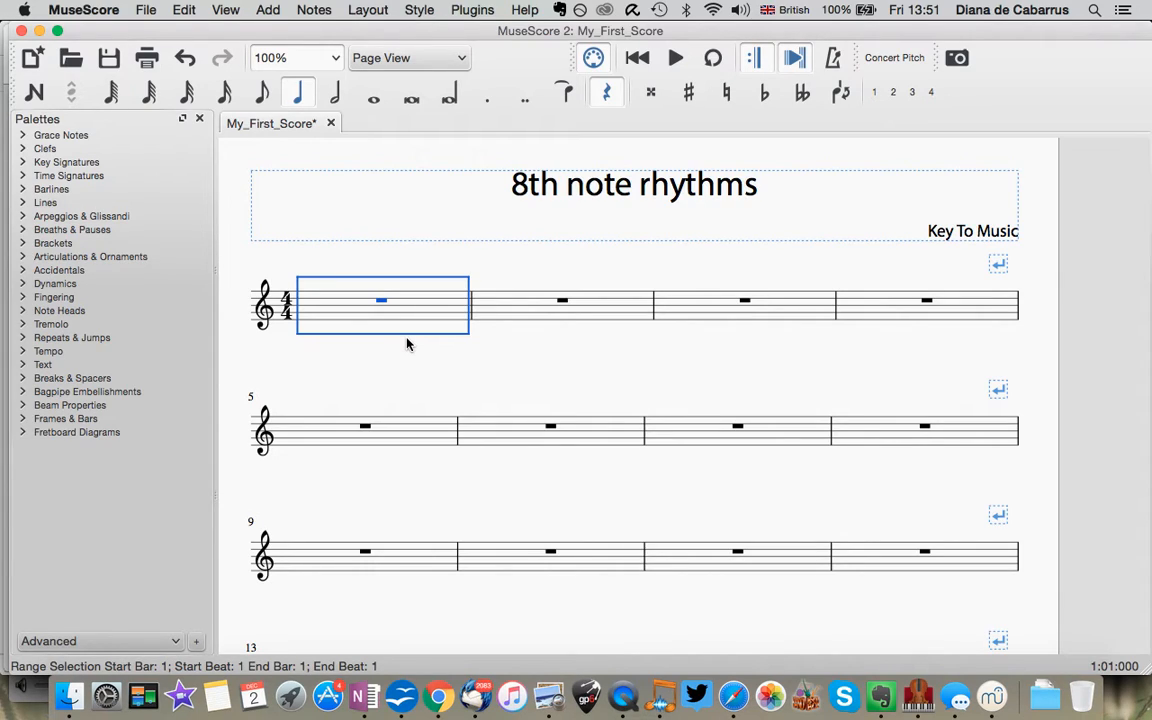
Start note input in the first bar and enter a crotchet B4 on beat 1
left_click(35, 93)
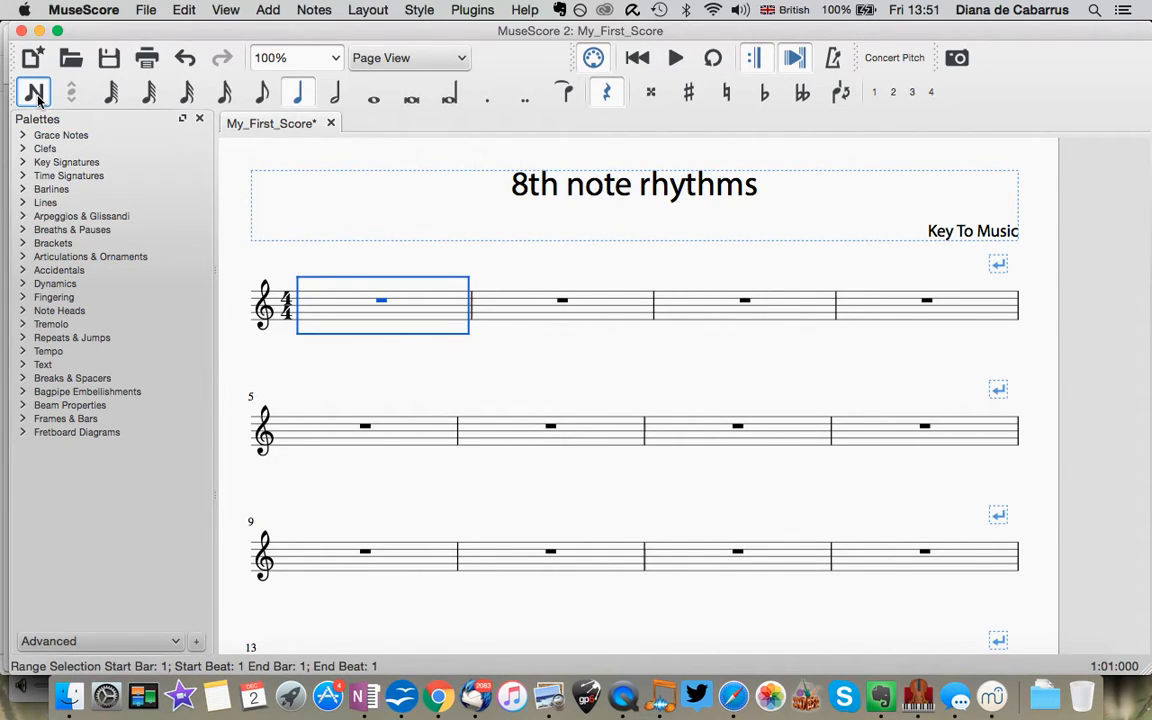
left_click(35, 93)
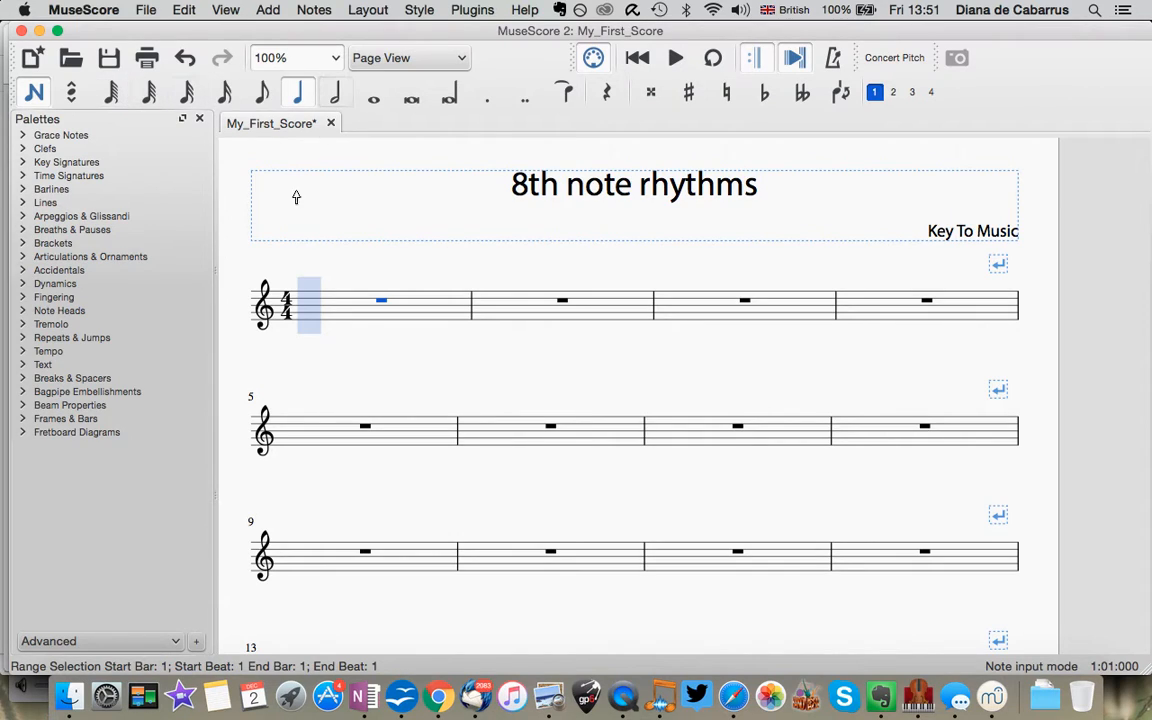
left_click(326, 313)
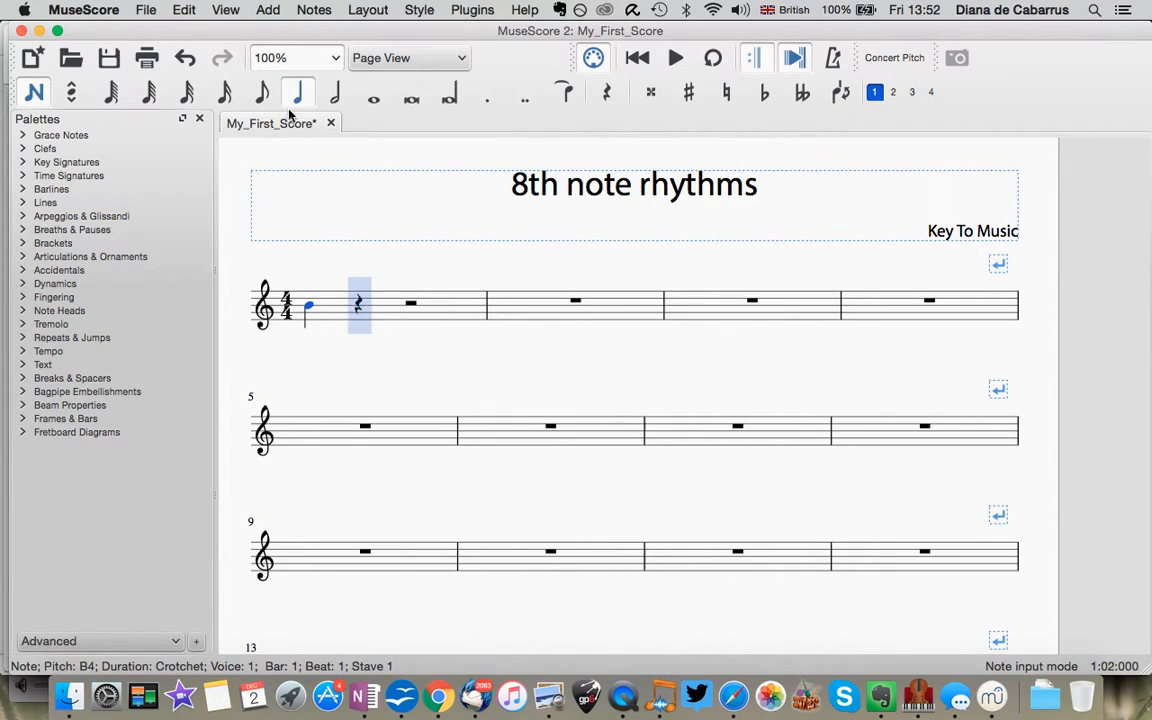
Switch the note input duration between quaver, crotchet, semiquaver and minim without entering notes
left_click(258, 102)
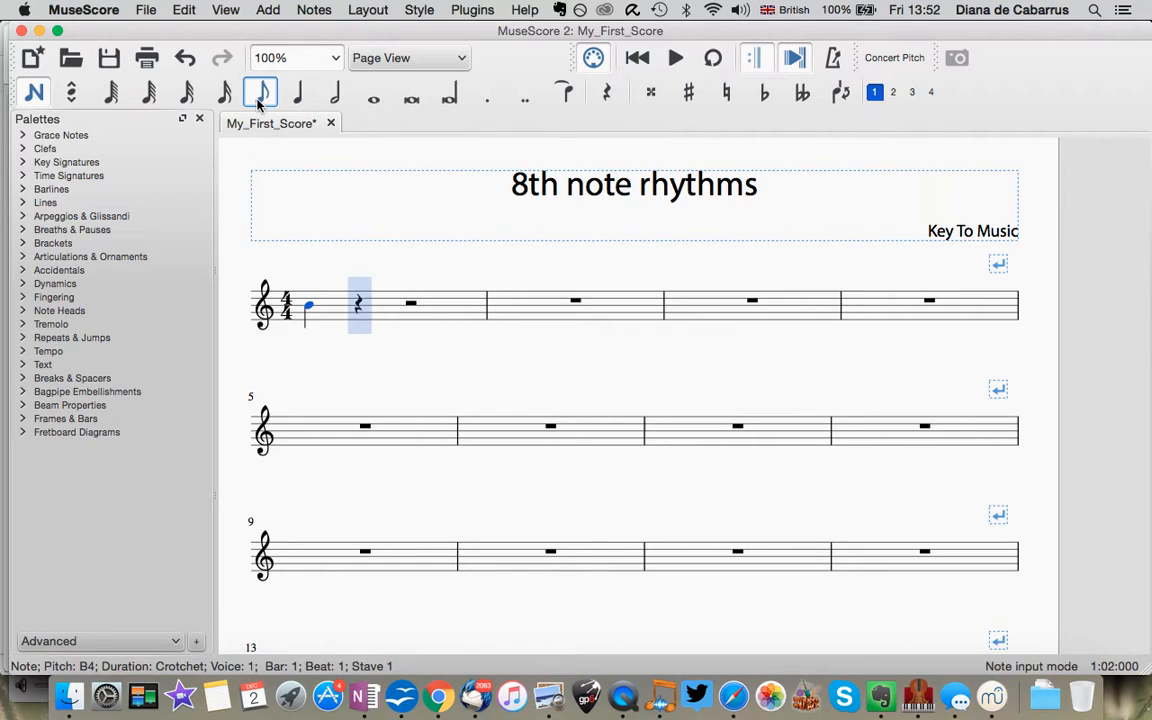
left_click(294, 104)
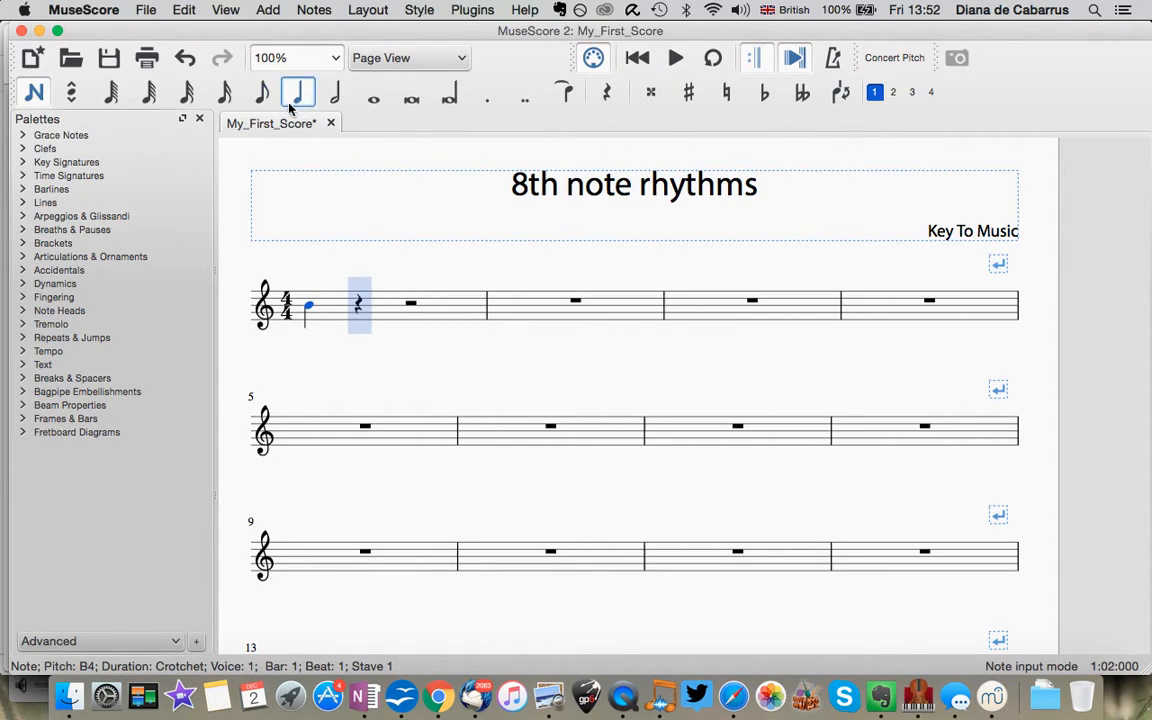
left_click(272, 102)
key("3")
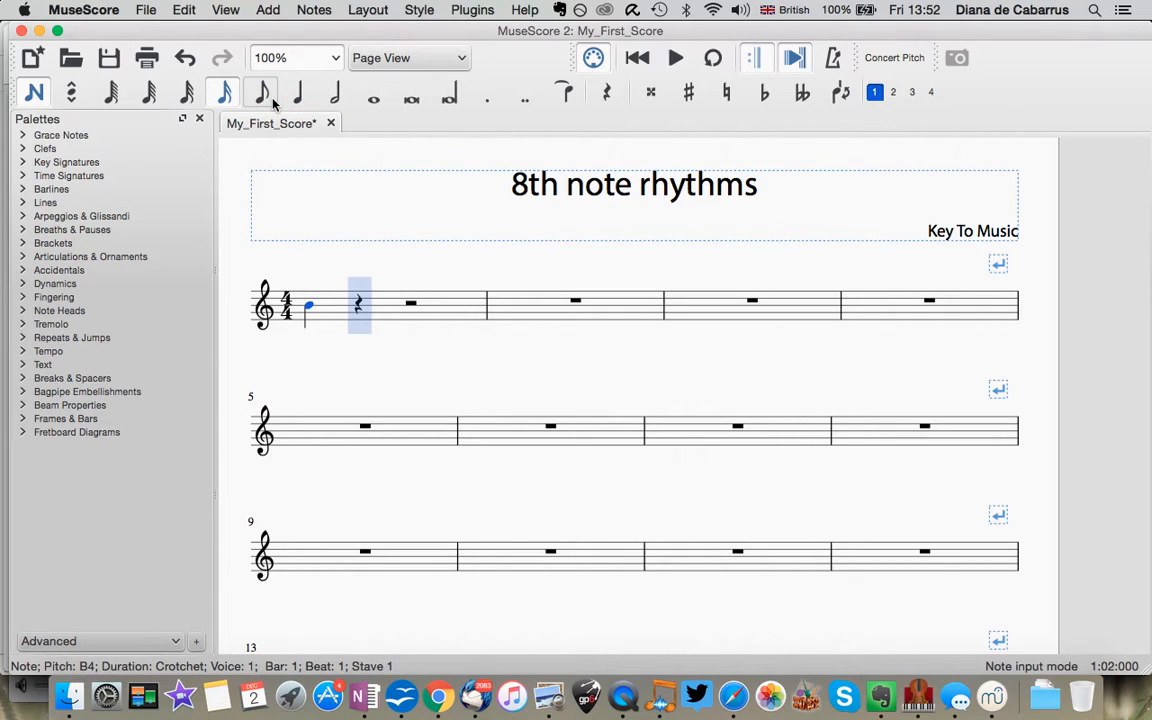
key("4")
key("6")
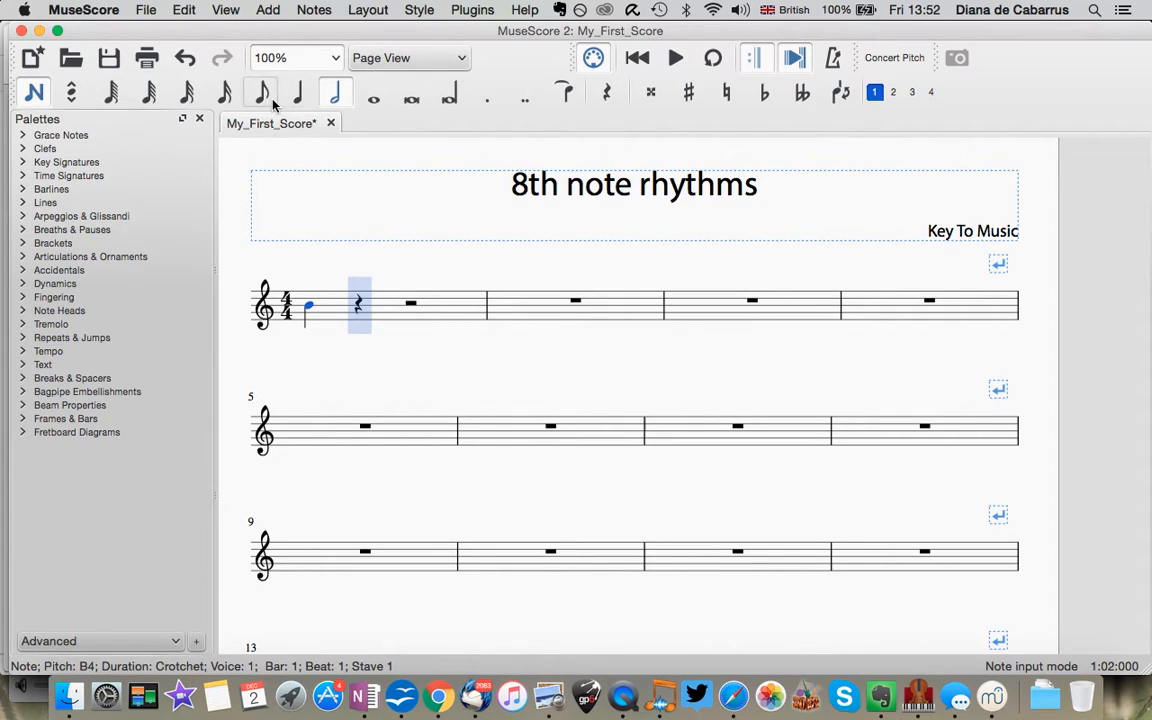
Set the note duration to quaver and enter four C5 quavers across beats 2 and 3 of the first bar
left_click(262, 93)
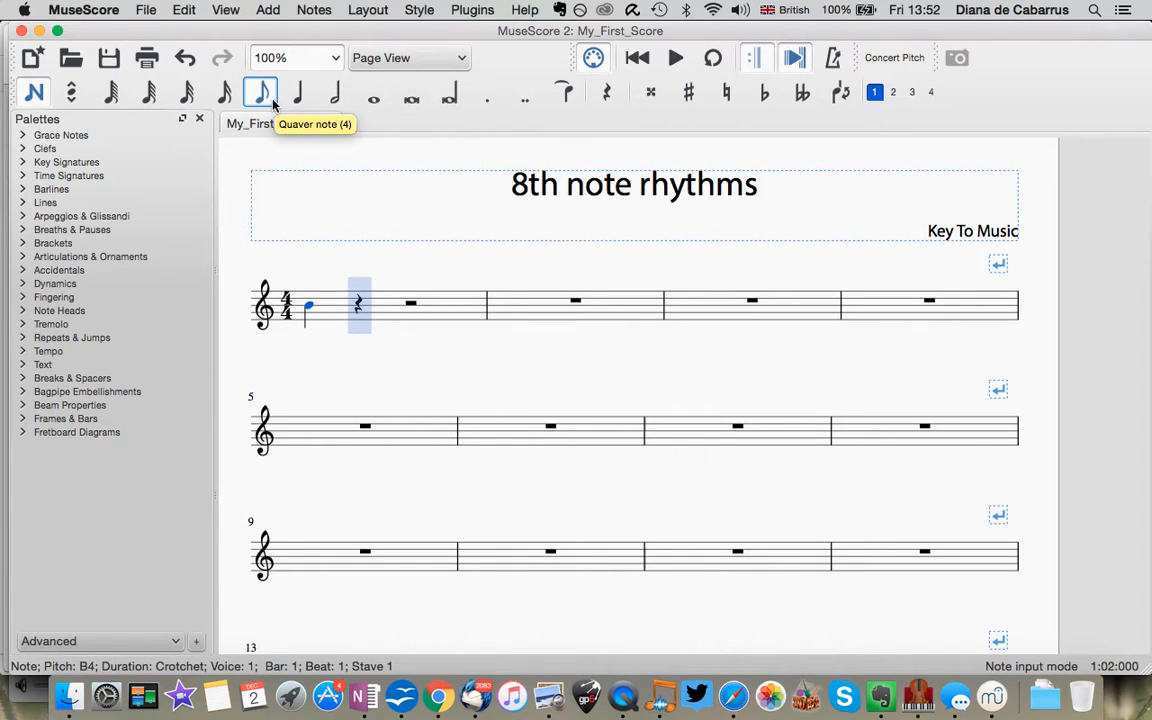
left_click(361, 306)
left_click(381, 308)
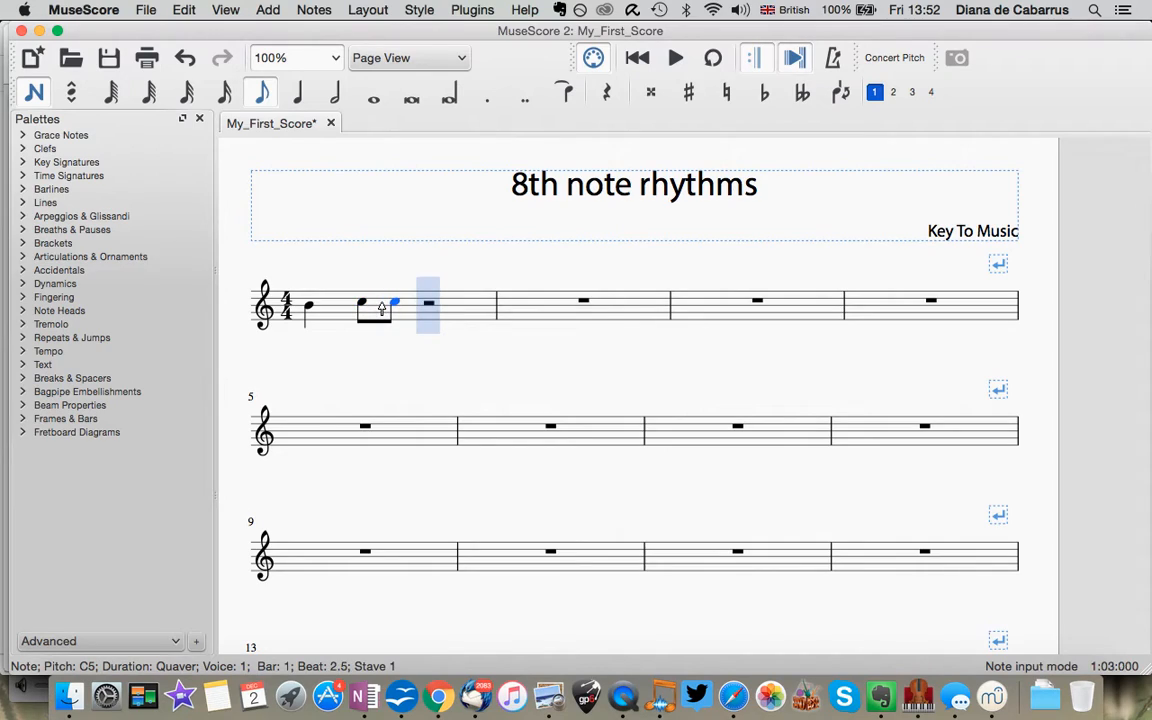
left_click(425, 304)
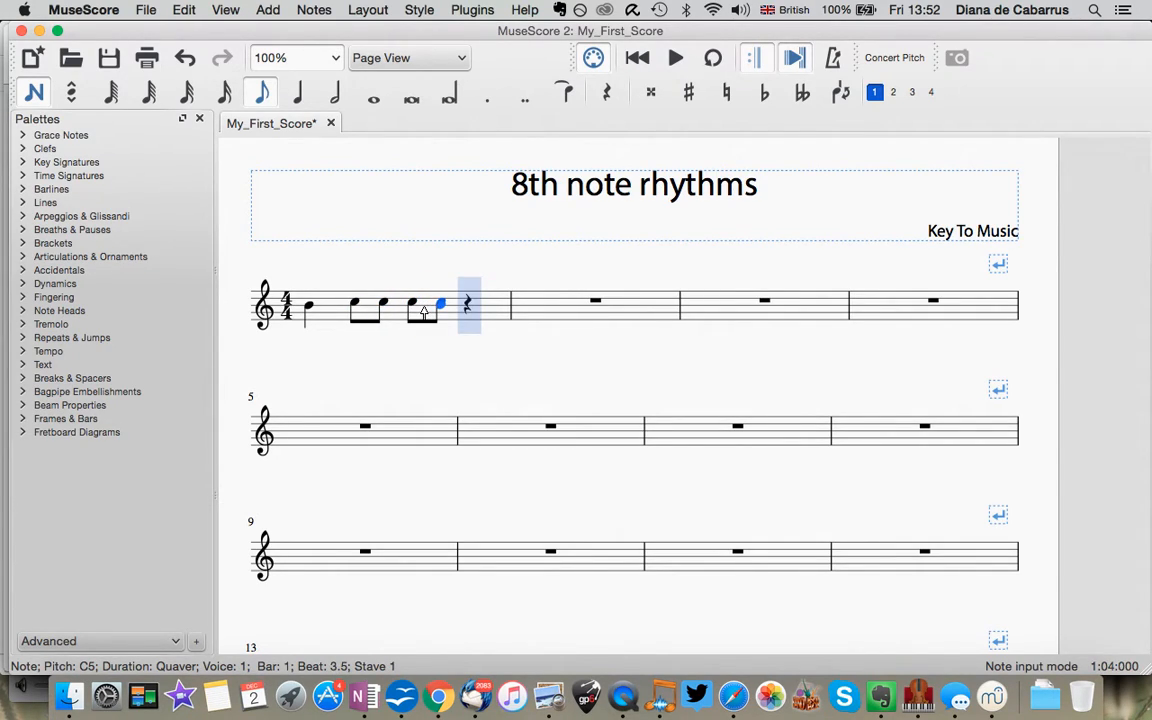
left_click(437, 305)
Leave note input and turn the first quaver of beat 3 in the first bar into a rest
key("Escape")
key("Left")
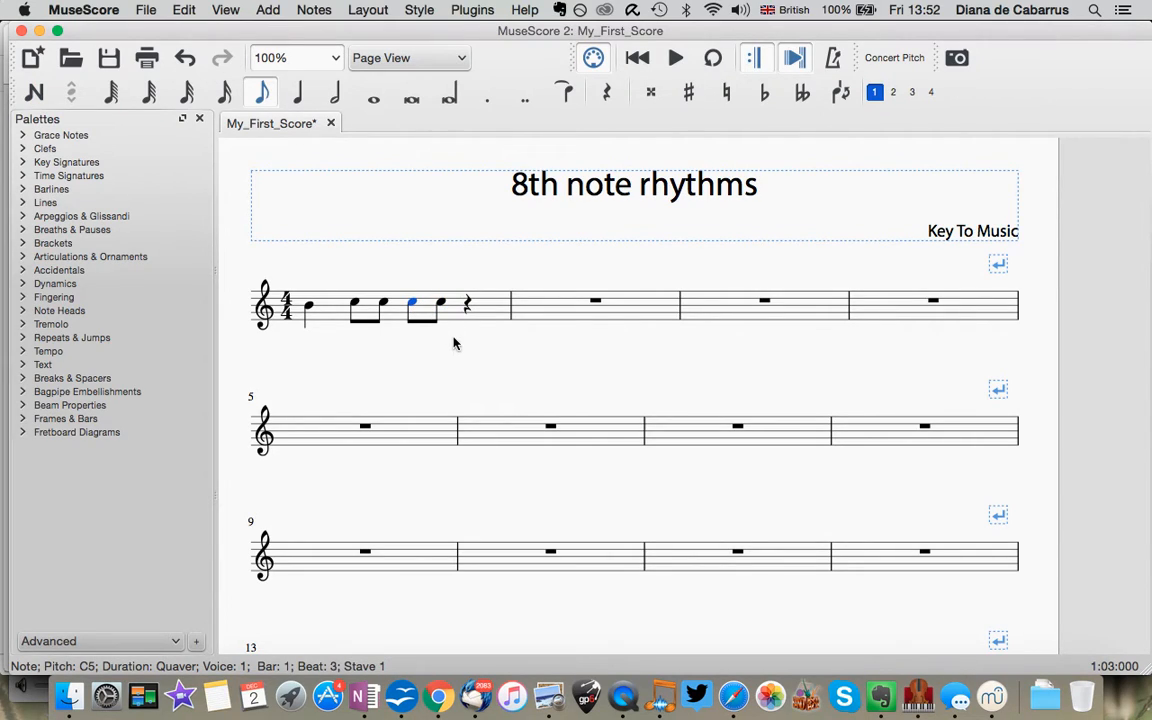
key("Delete")
Resume note input and enter a crotchet C5 on beat 4 of the first bar
key("n")
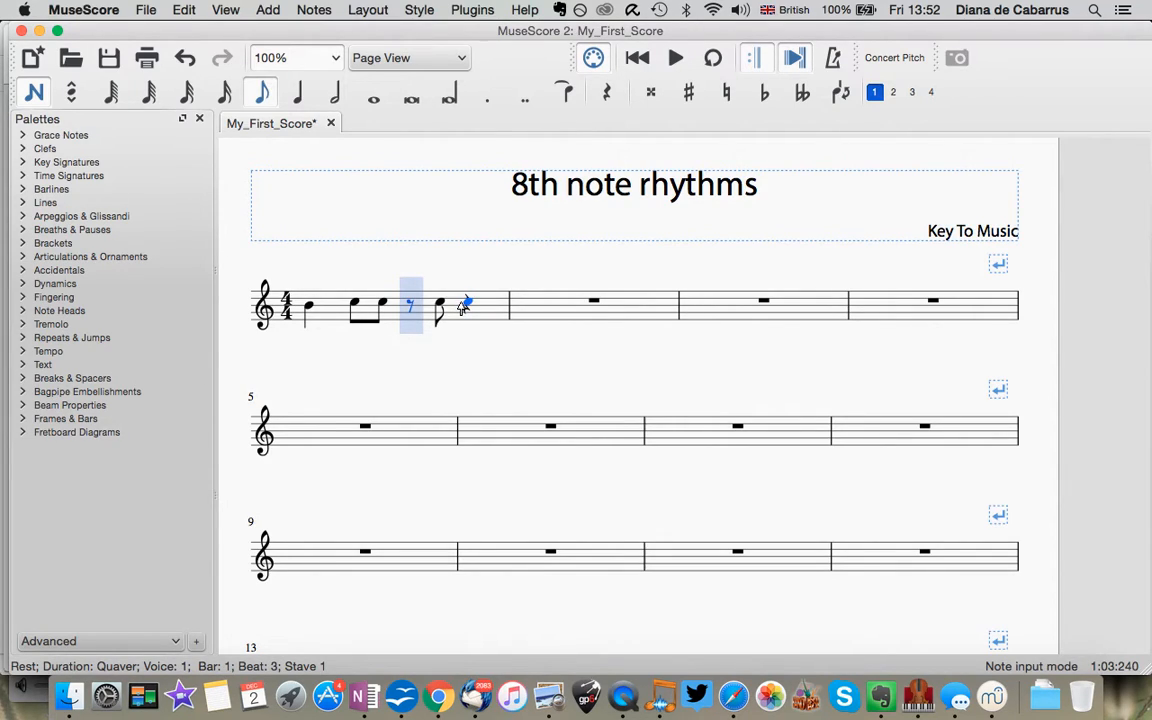
key("5")
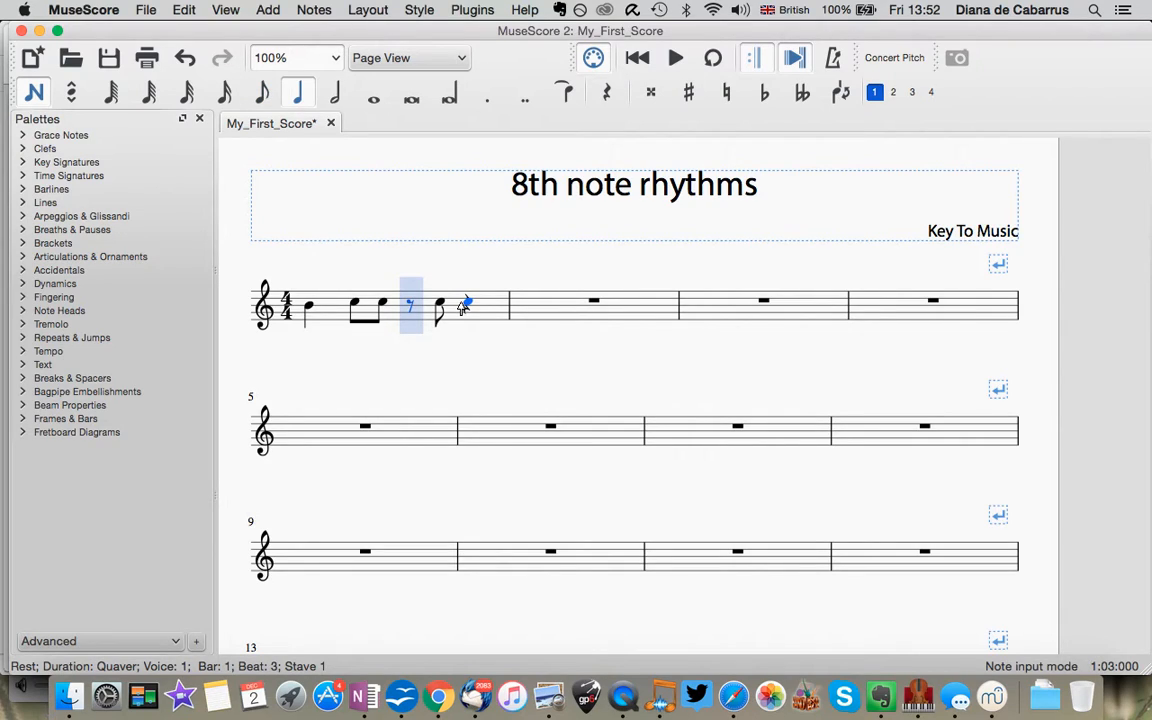
left_click(461, 307)
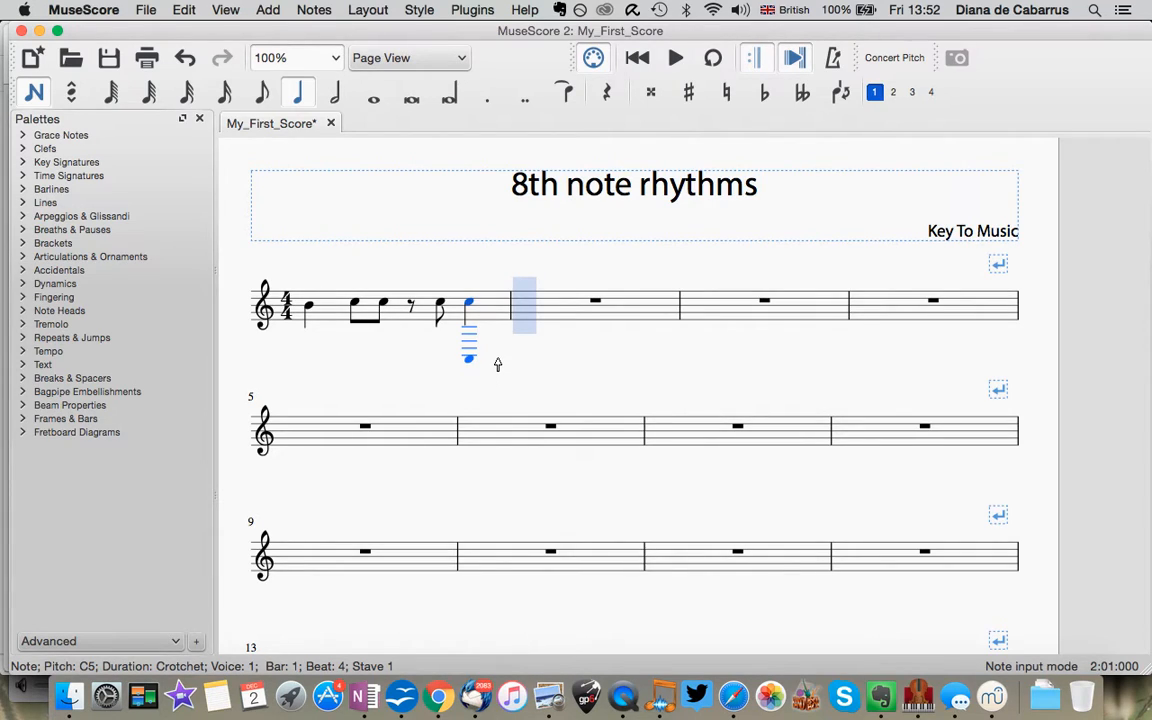
Leave note input and copy the first bar's rhythm into bars 2, 3 and 4
key("Escape")
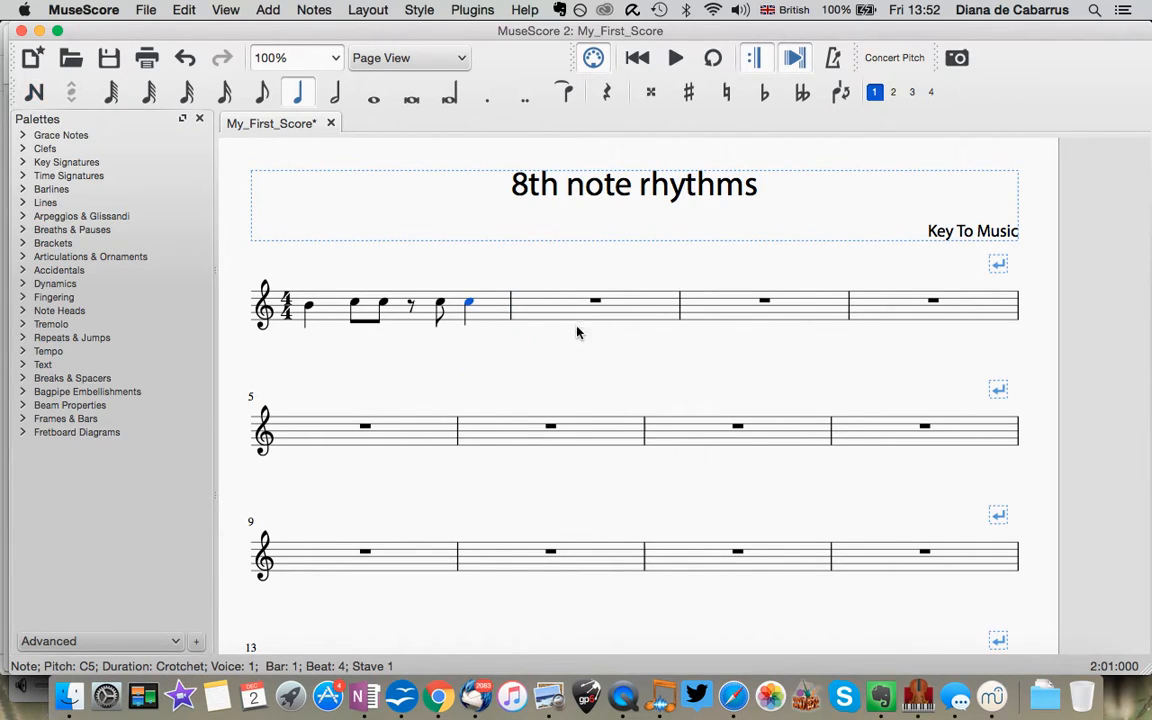
mouse_move(493, 345)
left_mouse_down()
mouse_move(380, 294)
mouse_move(285, 287)
left_mouse_up()
key("super+c")
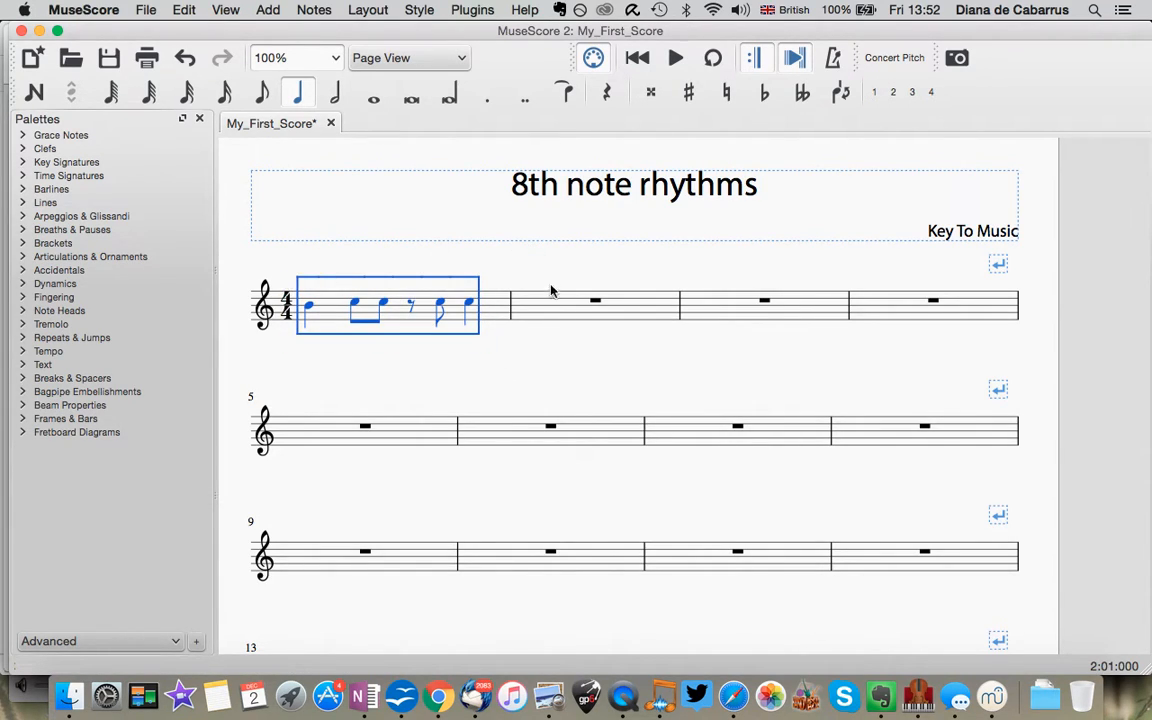
left_click(550, 295)
key("super+v")
left_click(743, 326)
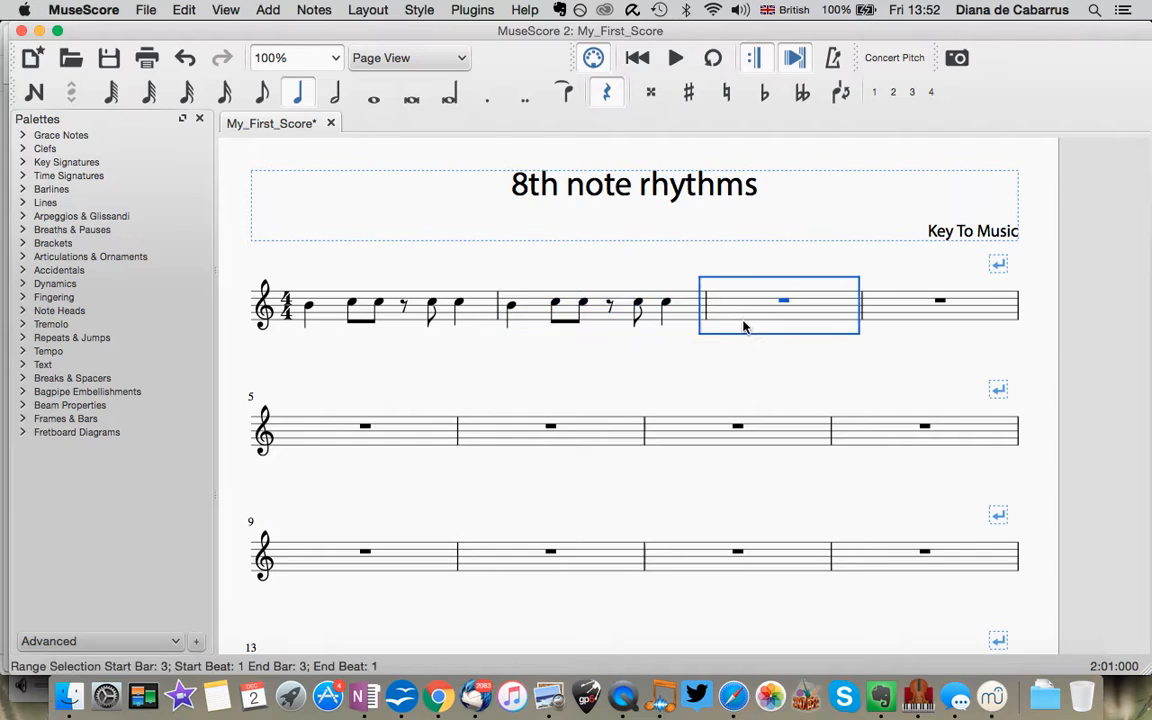
key("super+v")
left_click(882, 322)
key("super+v")
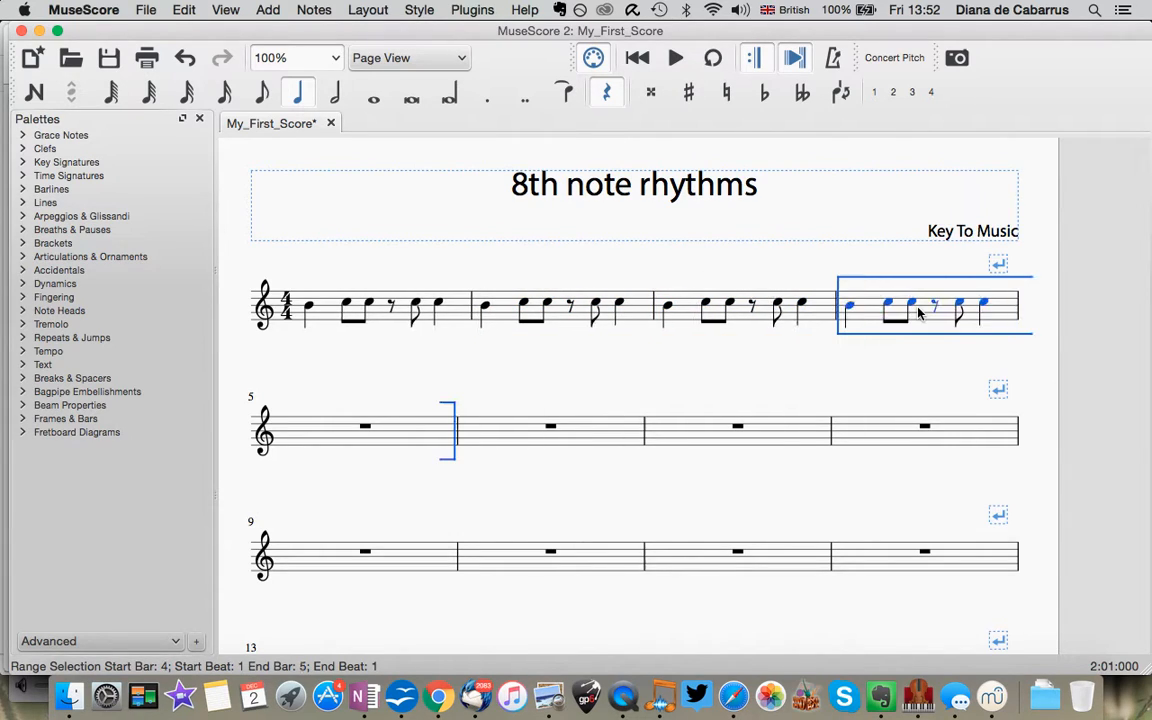
key("Escape")
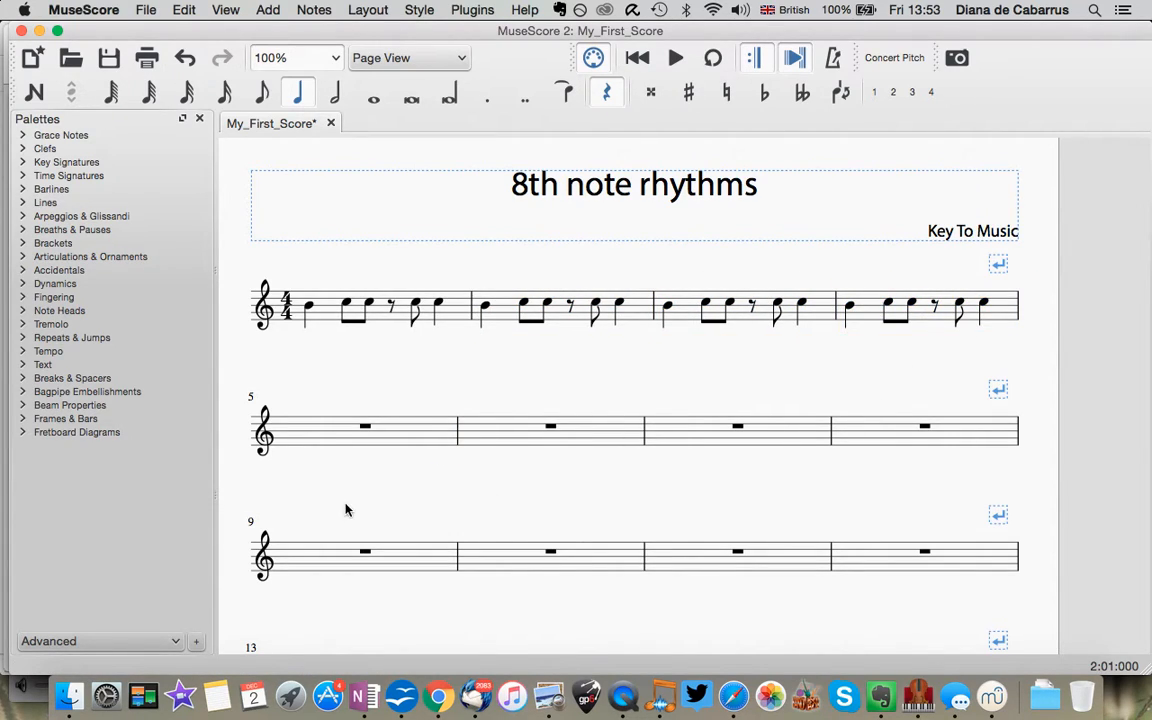
Start note input at bar 5 and enter four C5 quavers across beats 1 and 2
left_click(302, 440)
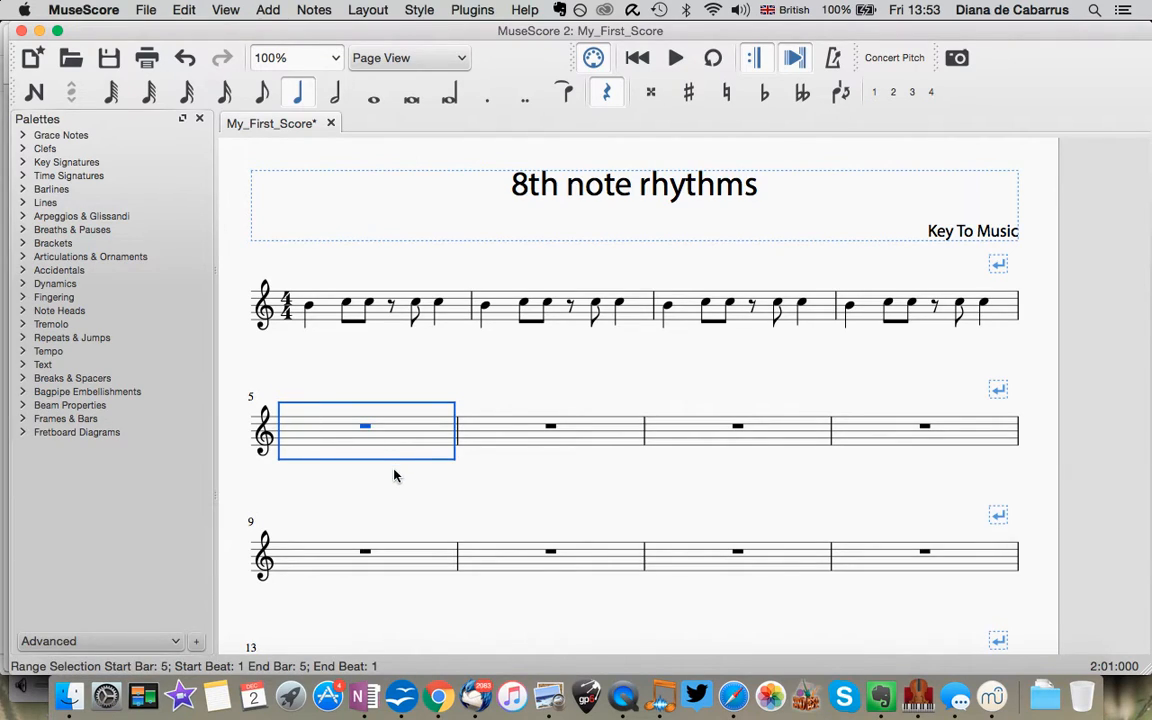
key("n")
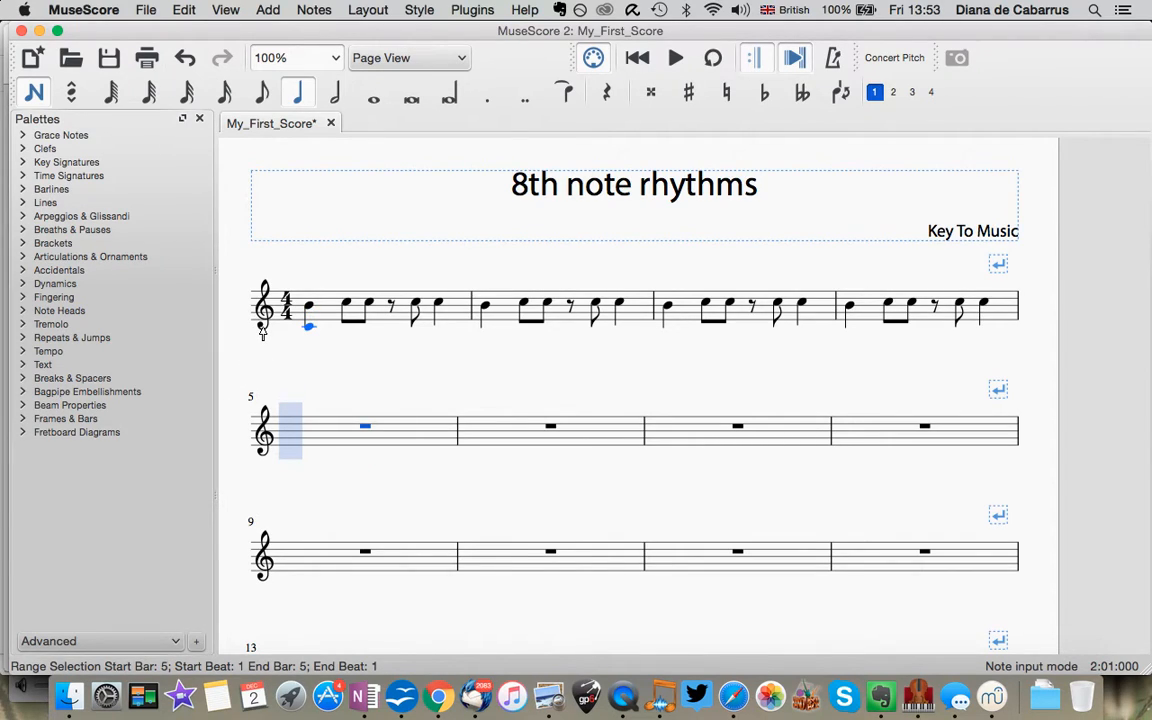
key("4")
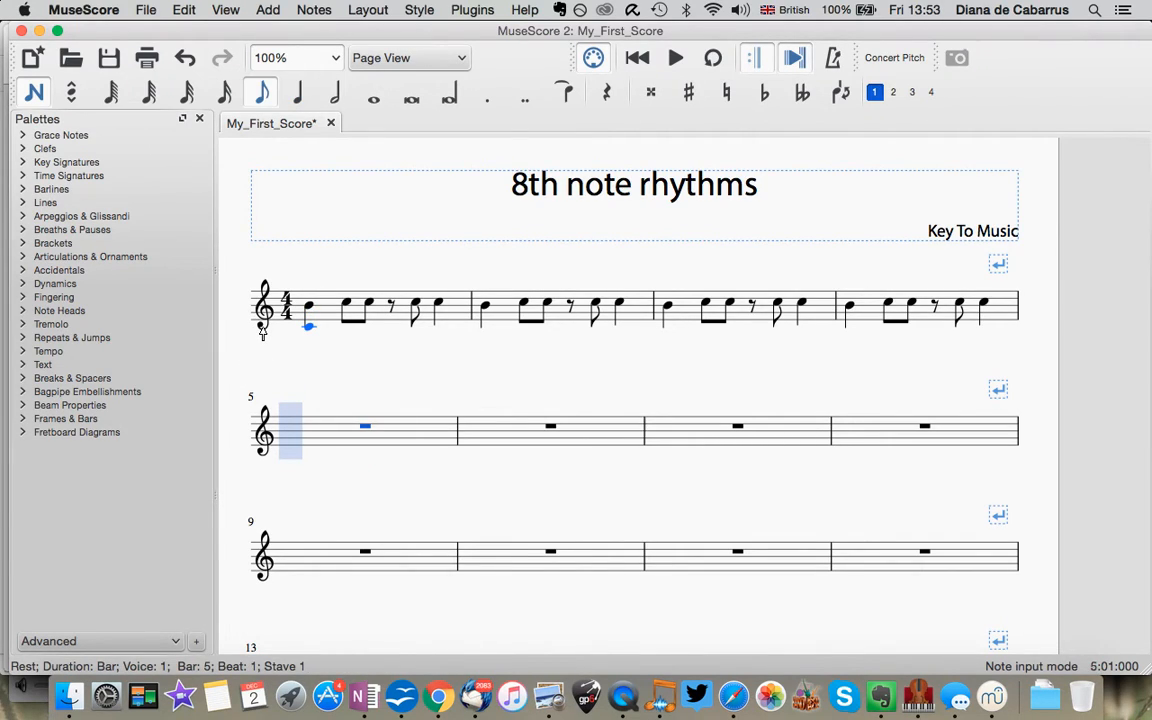
left_click(235, 430)
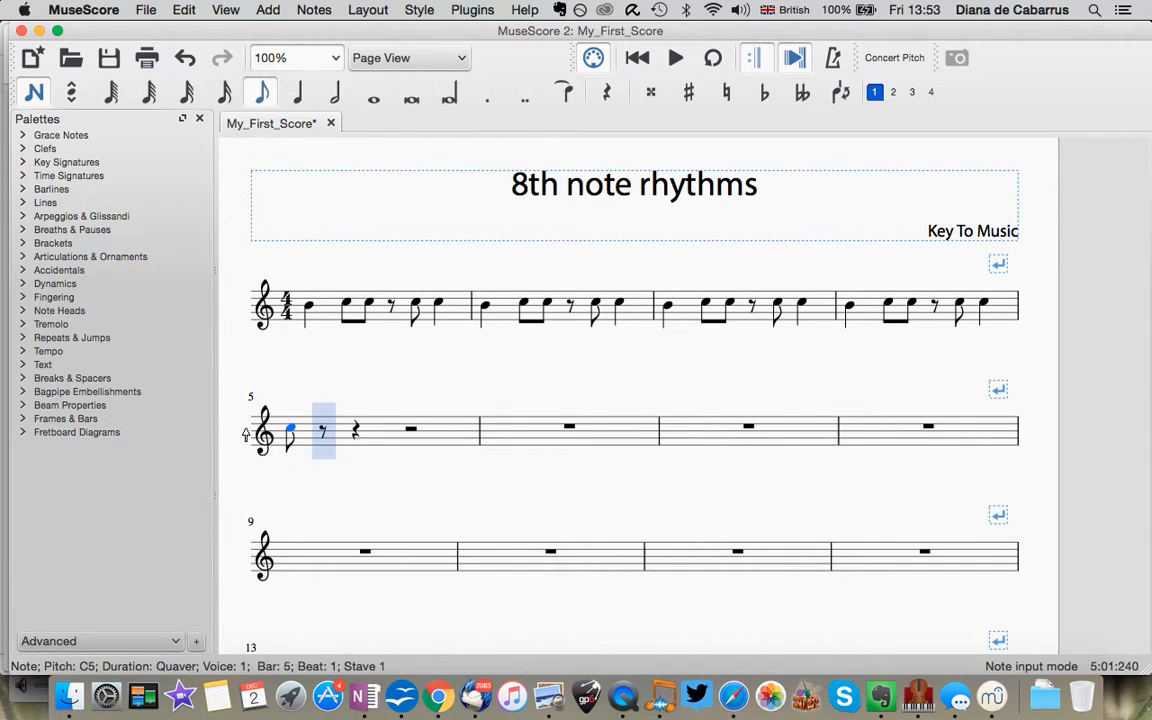
left_click(312, 430)
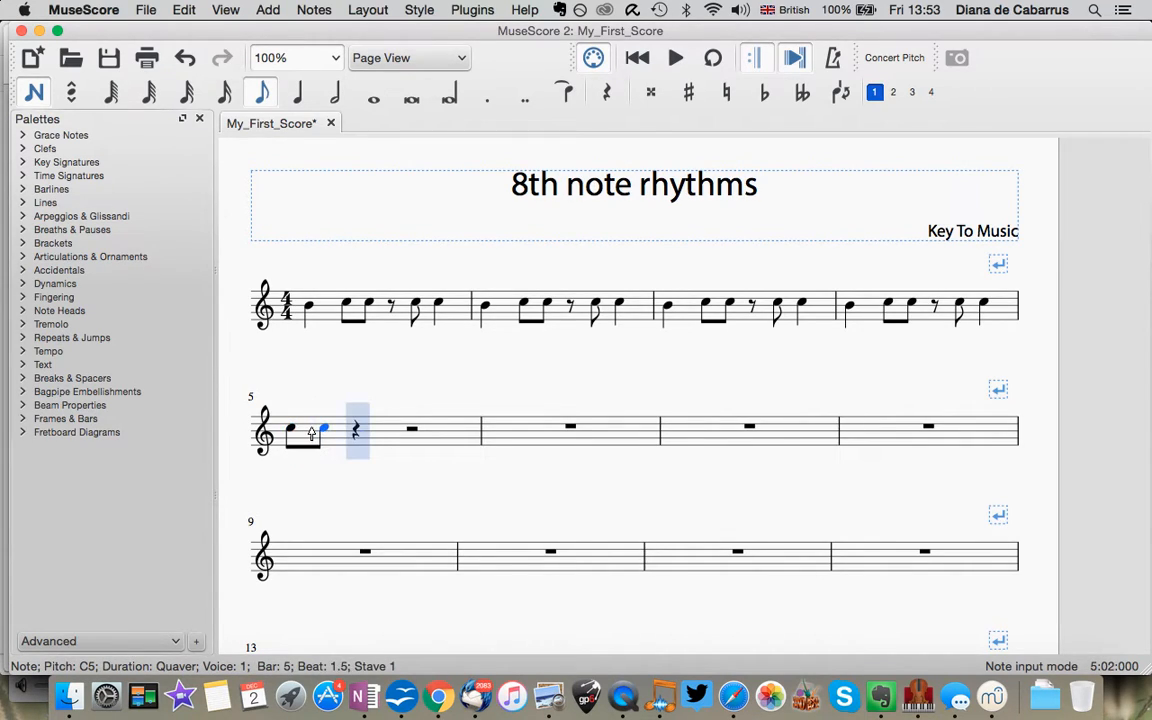
left_click(353, 431)
left_click(380, 432)
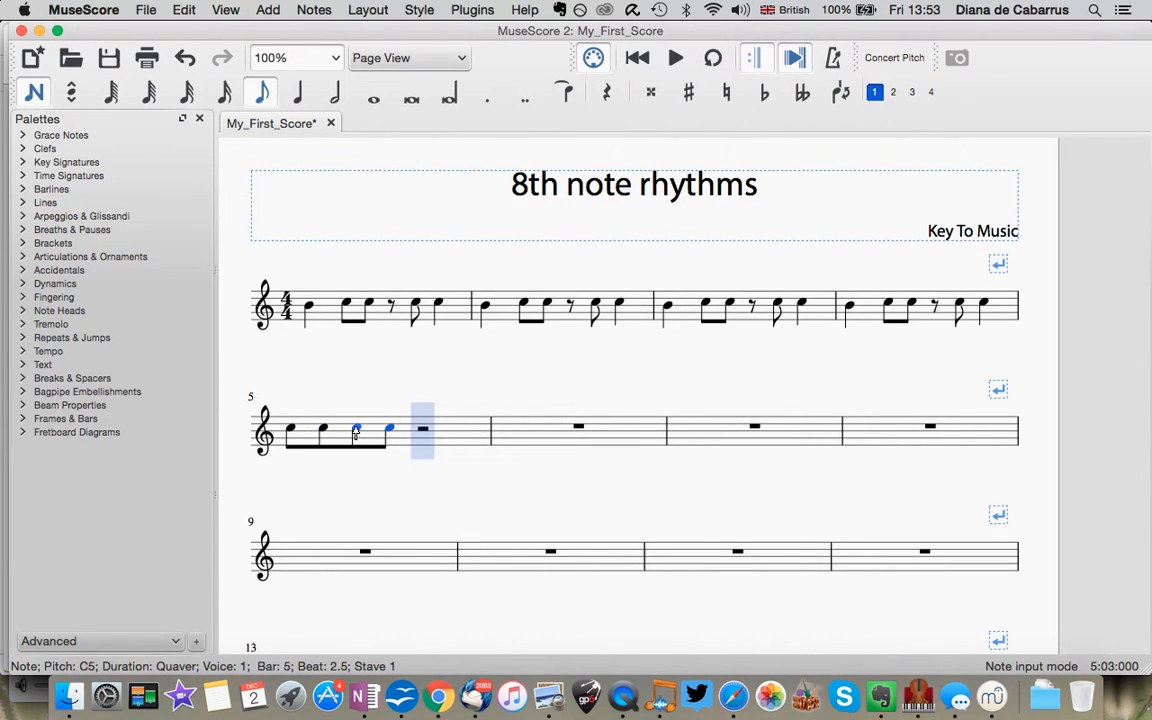
Replace the first quaver of beat 2 in bar 5 with a quaver rest
key("Left")
key("Left")
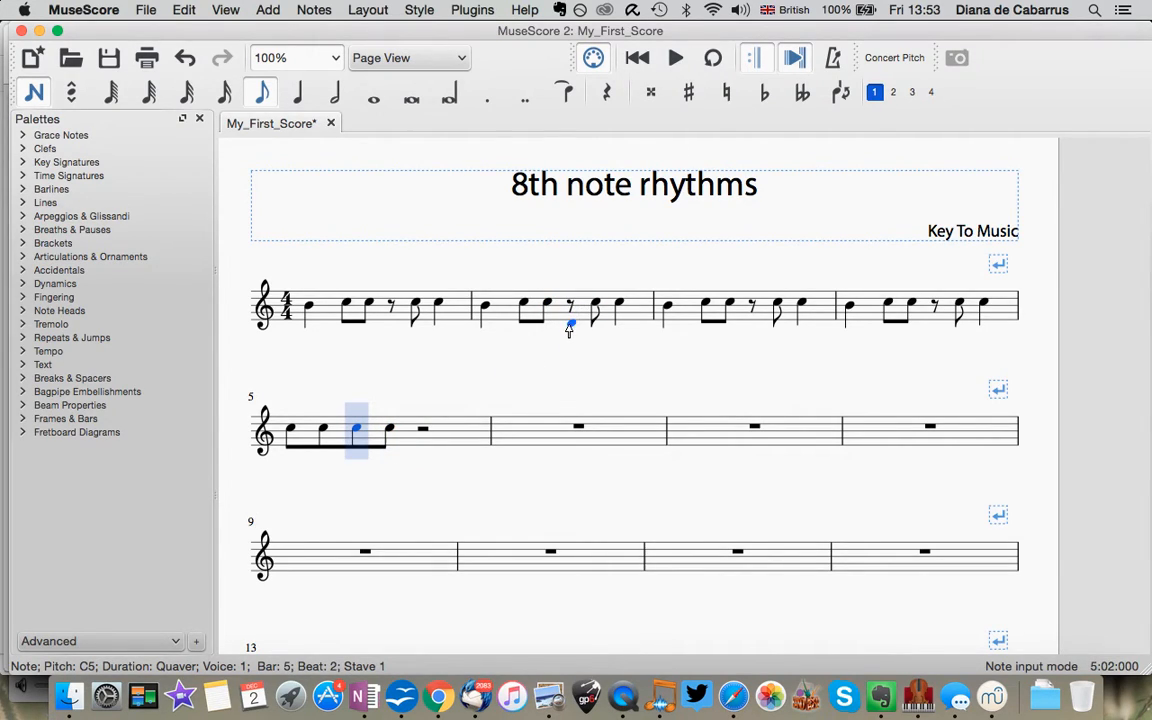
key("Left")
key("Right")
key("Right")
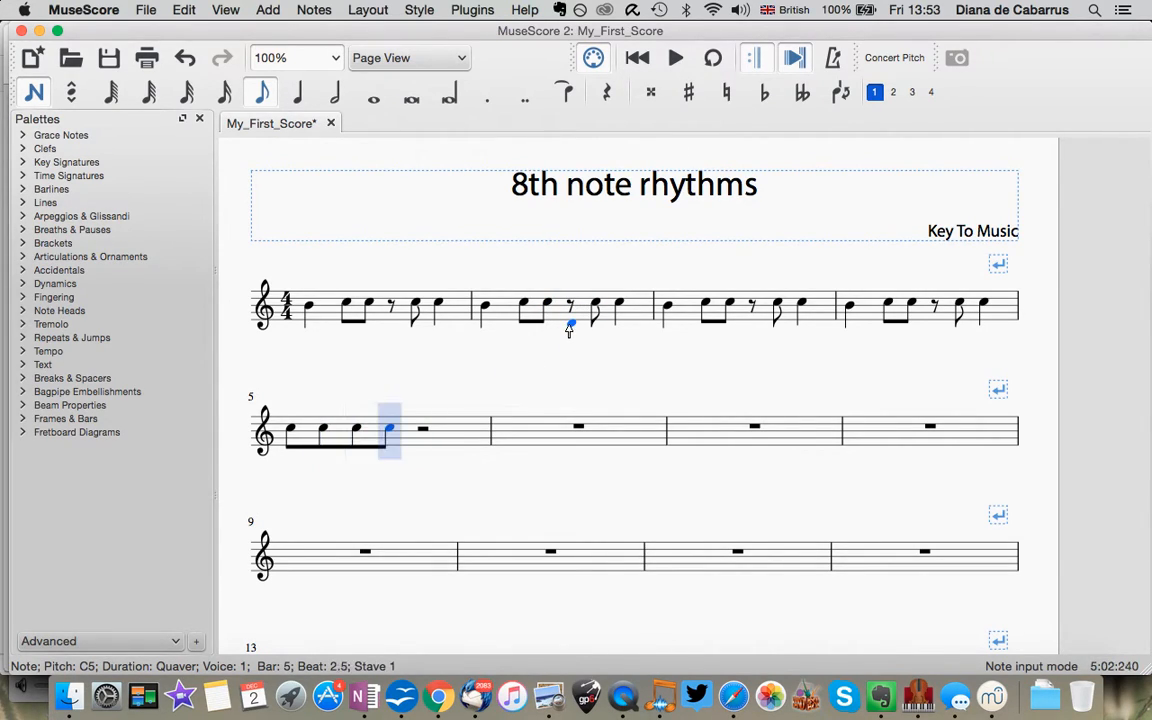
key("Left")
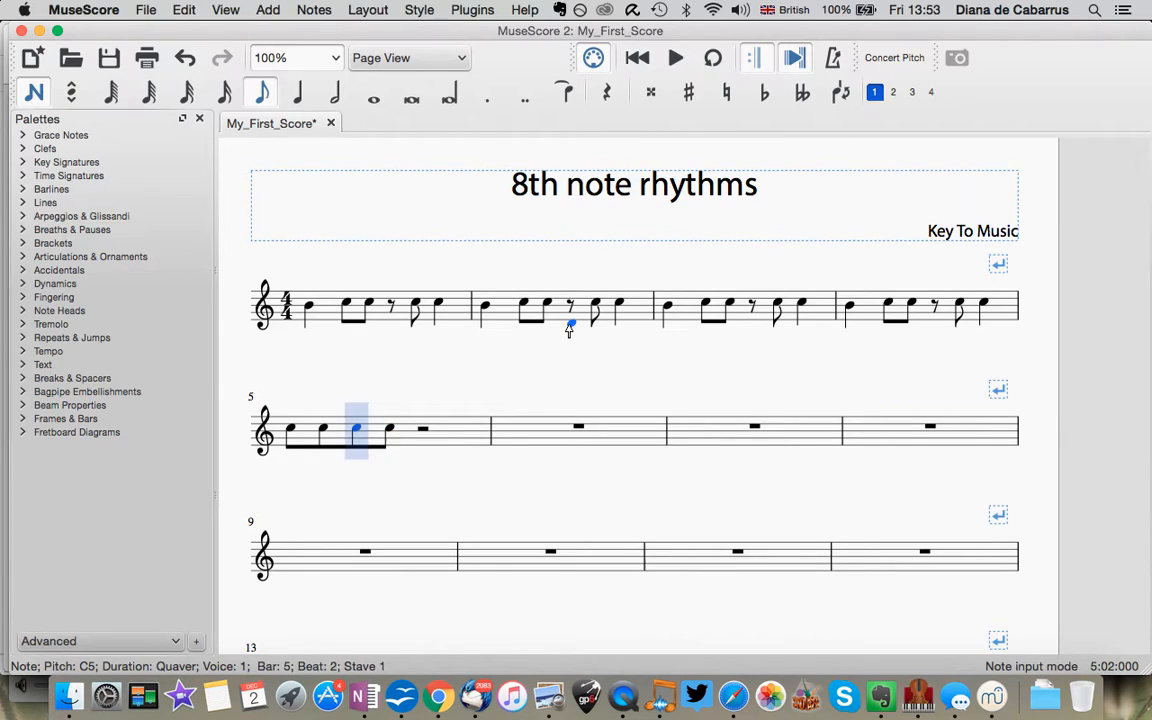
key("0")
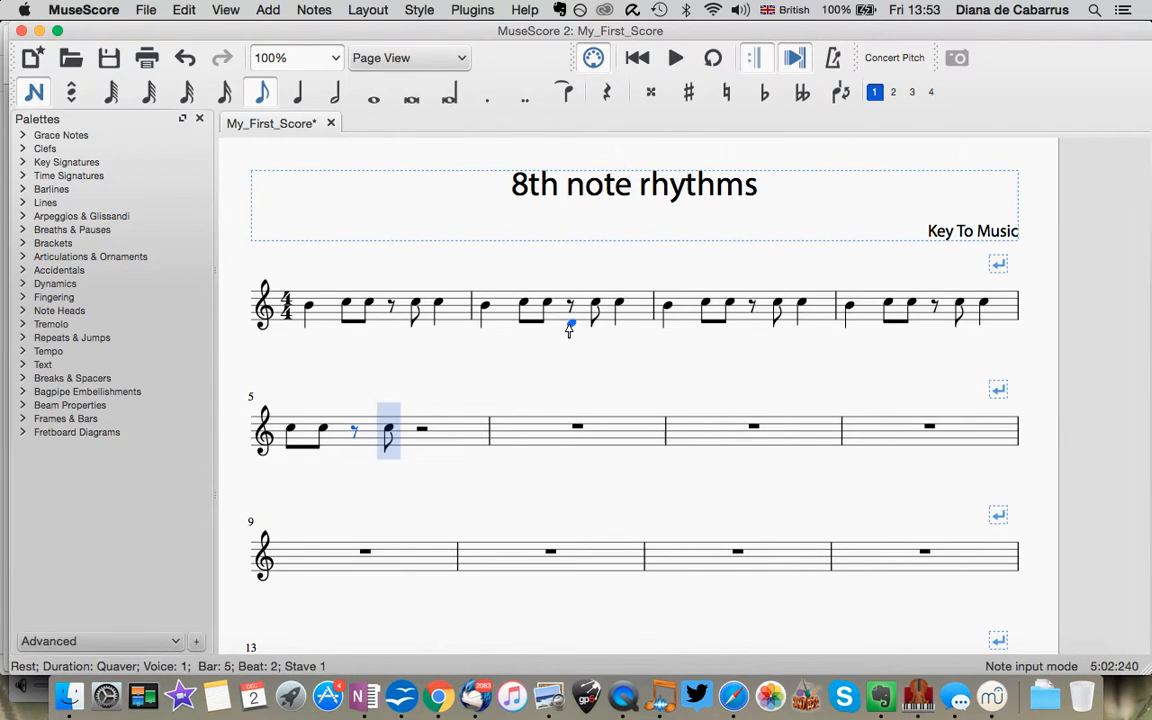
Enter three C5 quavers in bar 5, two on beat 3 and one at the start of beat 4
left_click(409, 433)
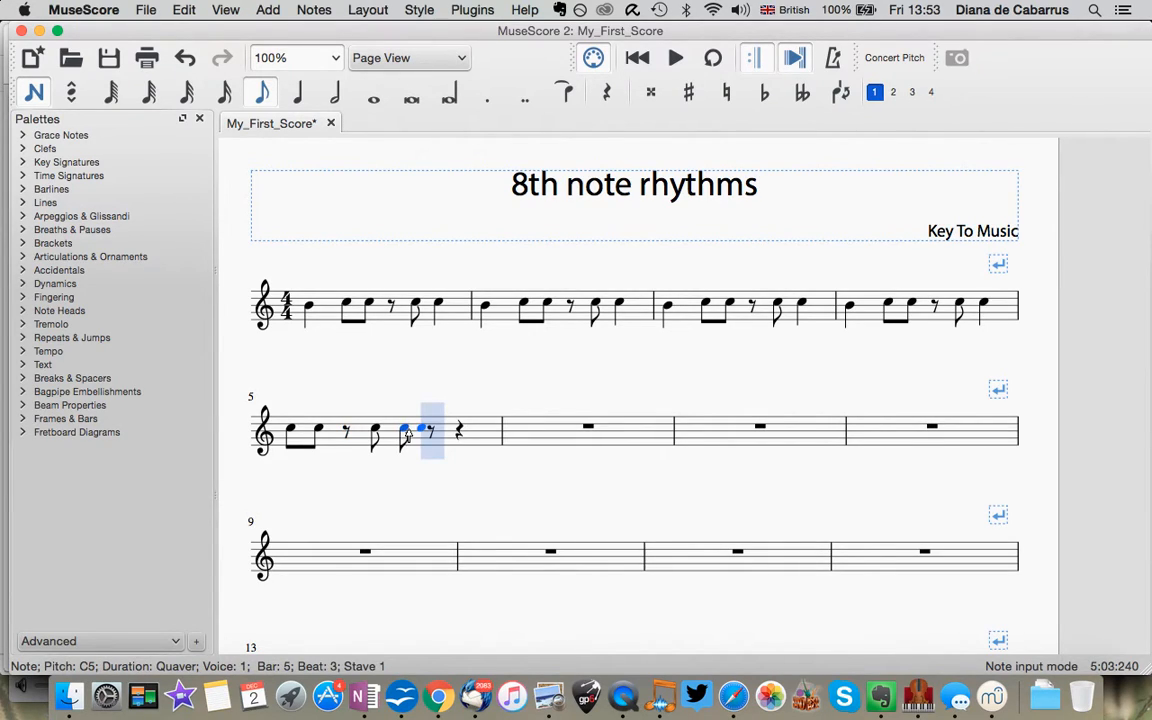
left_click(421, 432)
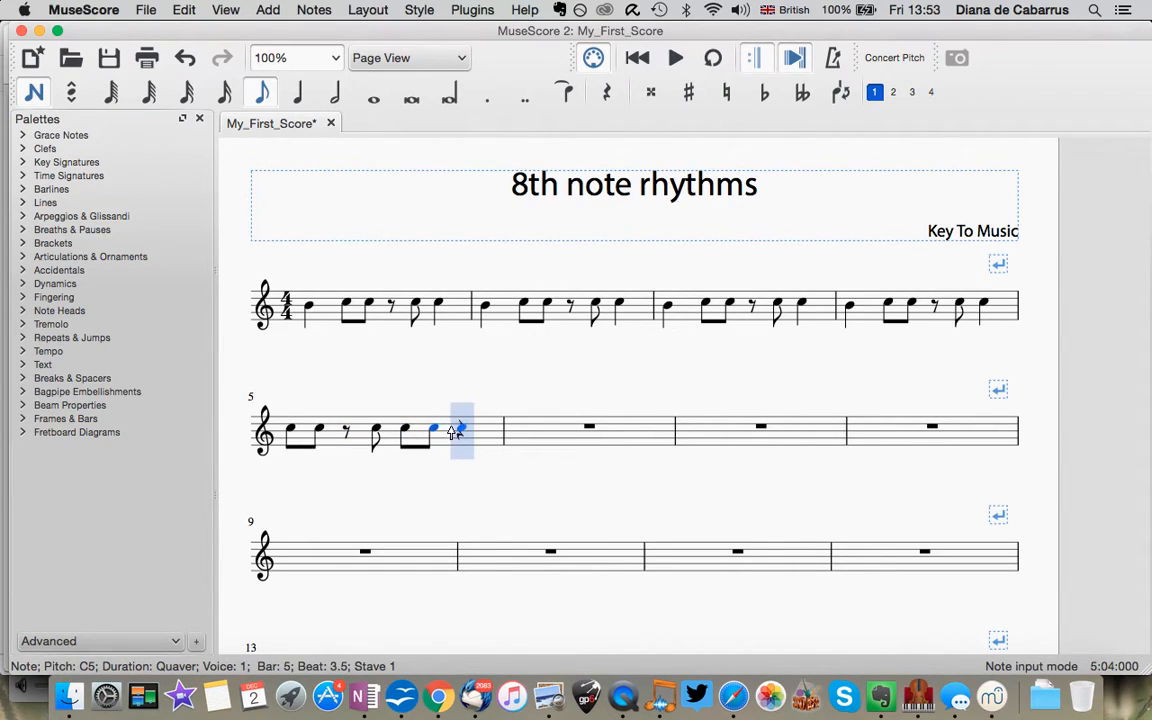
left_click(452, 432)
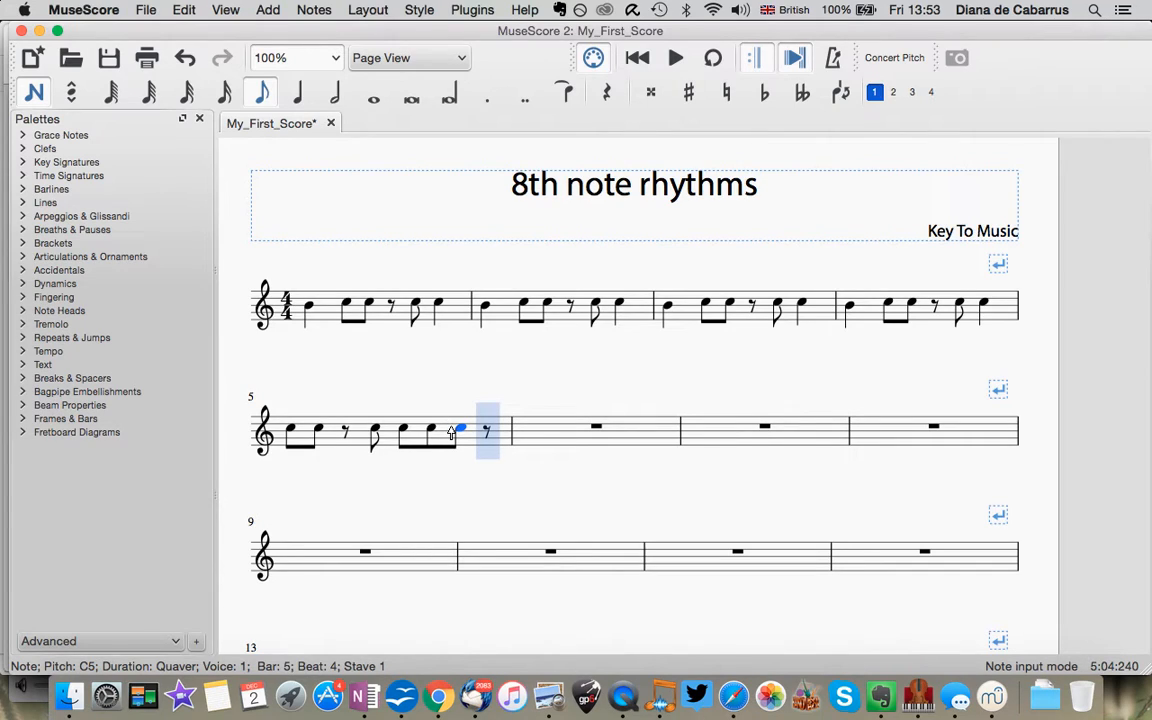
Replace the first quaver of beat 4 in bar 5 with a rest and enter an A4 quaver on the beat's second half
key("0")
key("Left")
key("Left")
key("0")
key("Right")
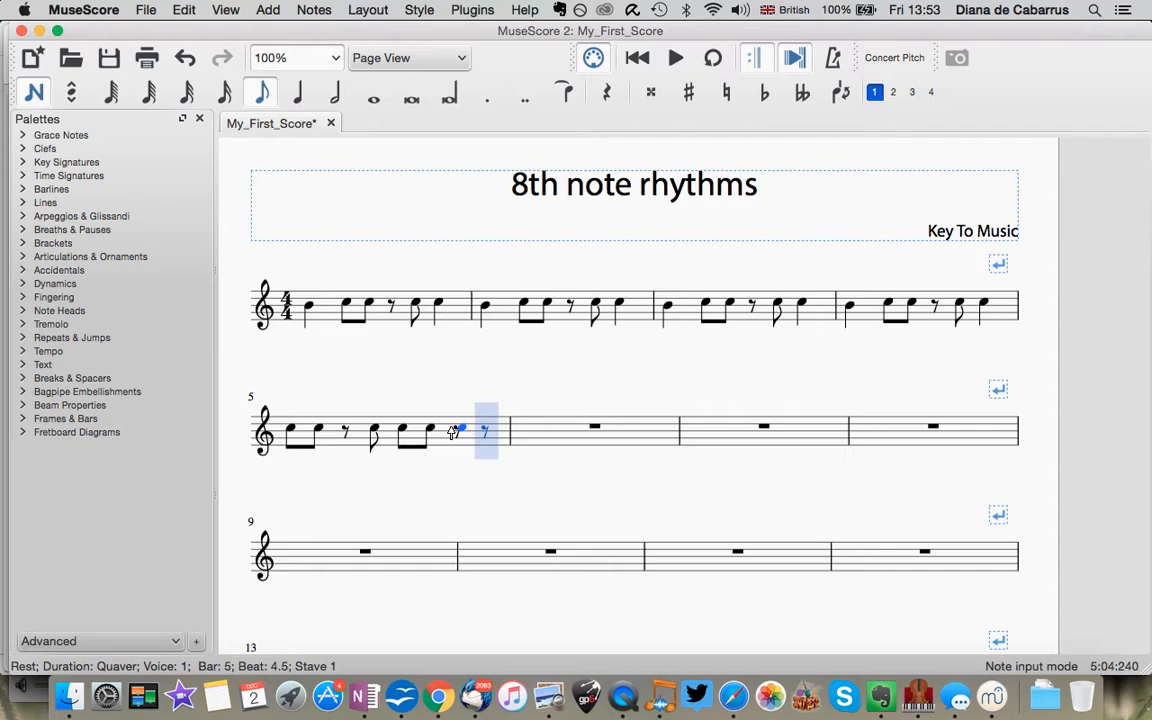
key("a")
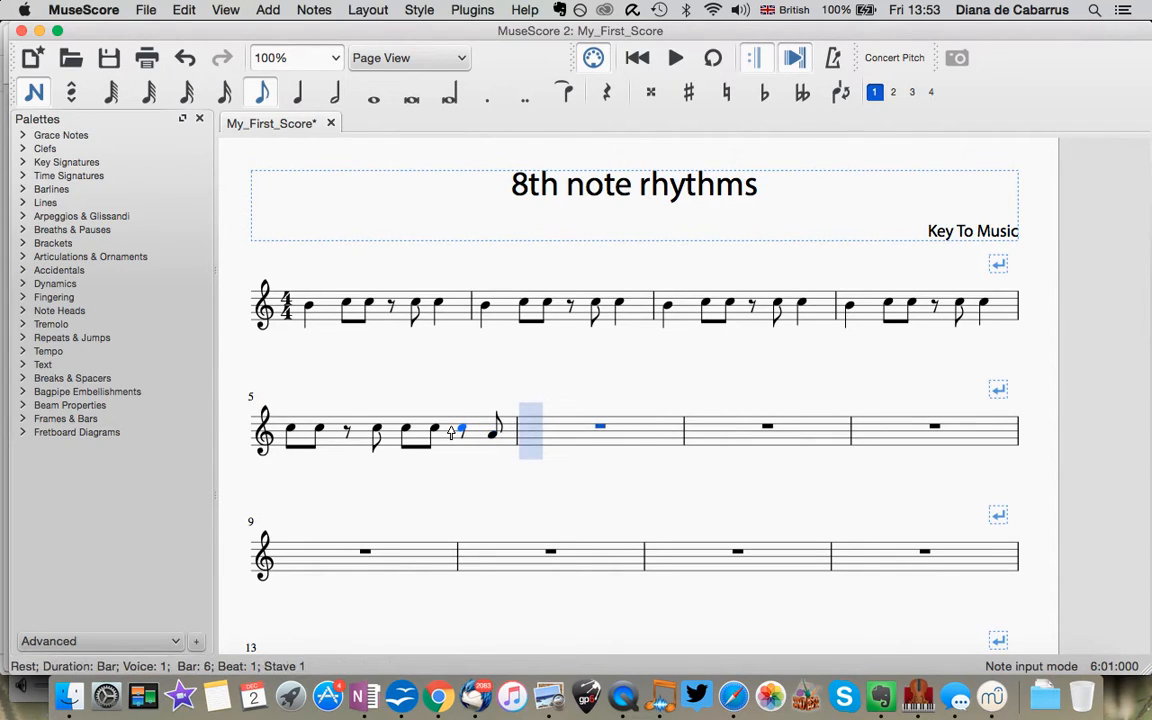
Try entering four D5 quavers across beats 1 and 2 of bar 6 and an A4 quaver on beat 3
key("Left")
key("Right")
key("d")
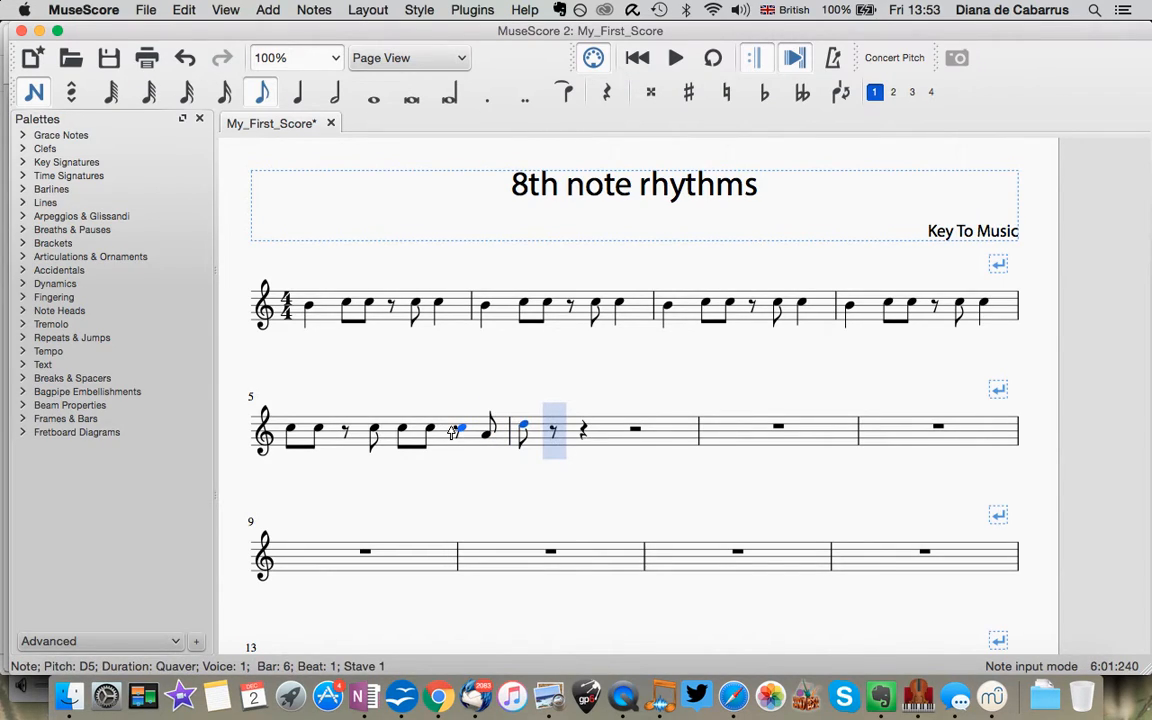
key("d")
key("d")
key("d")
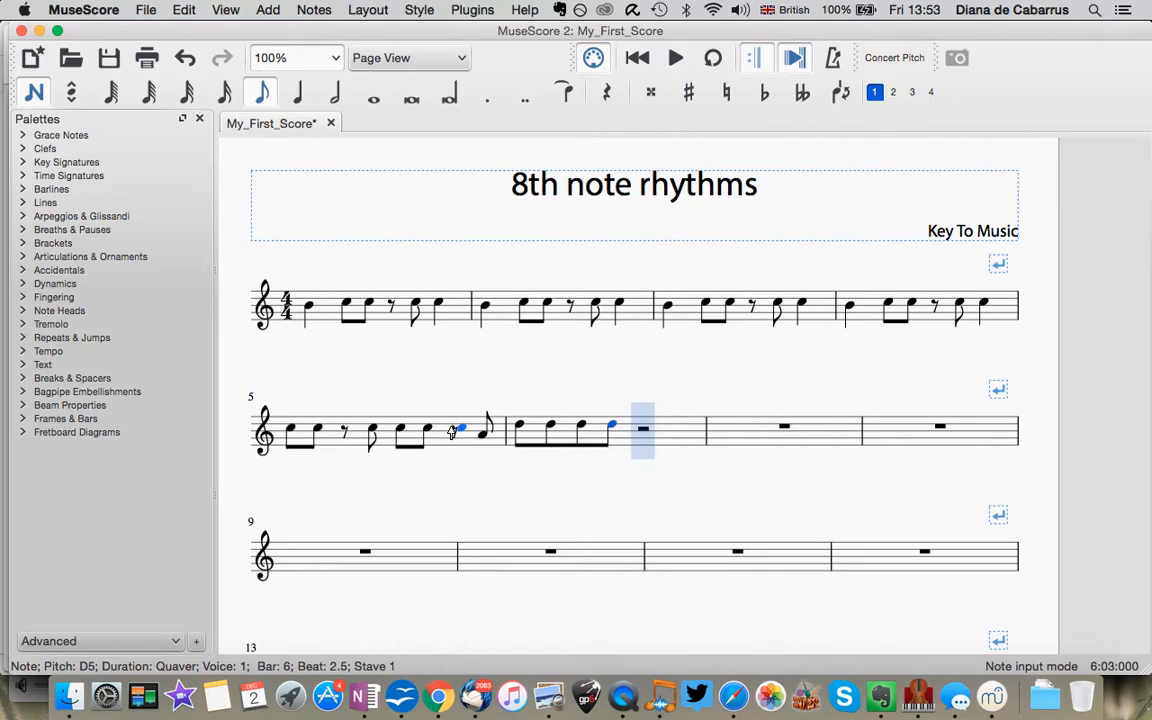
key("a")
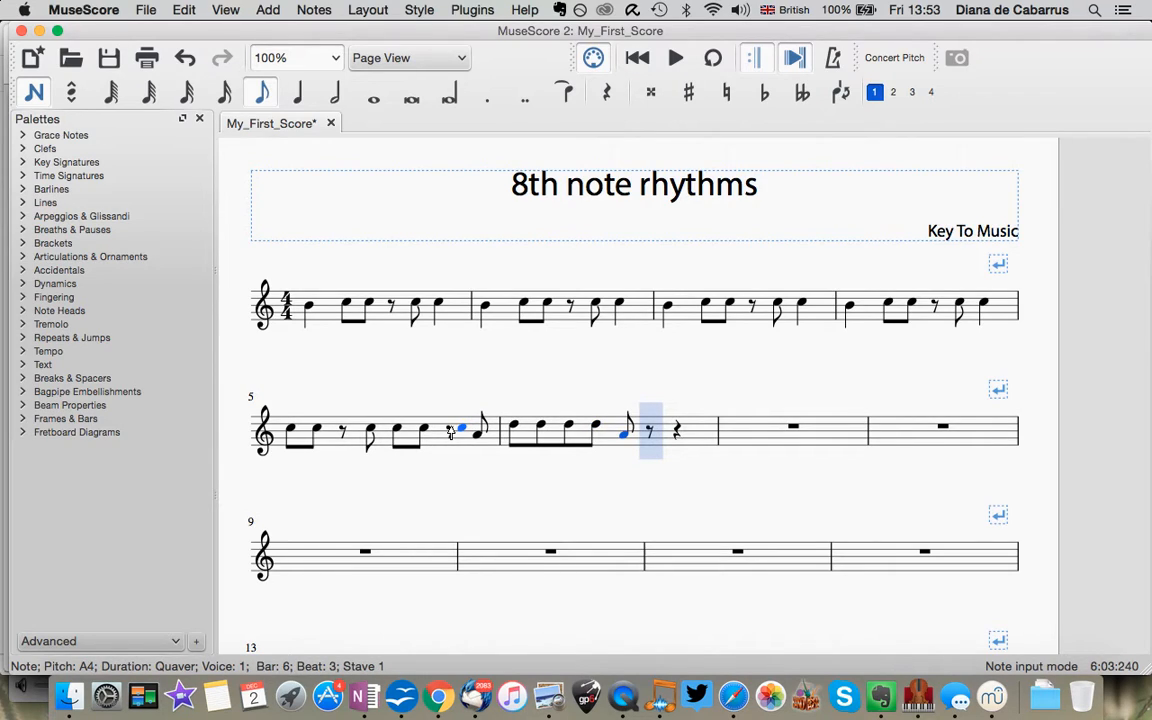
key("s")
Undo all the notes entered in bar 6
key("super+z")
key("super+z")
key("super+z")
key("super+z")
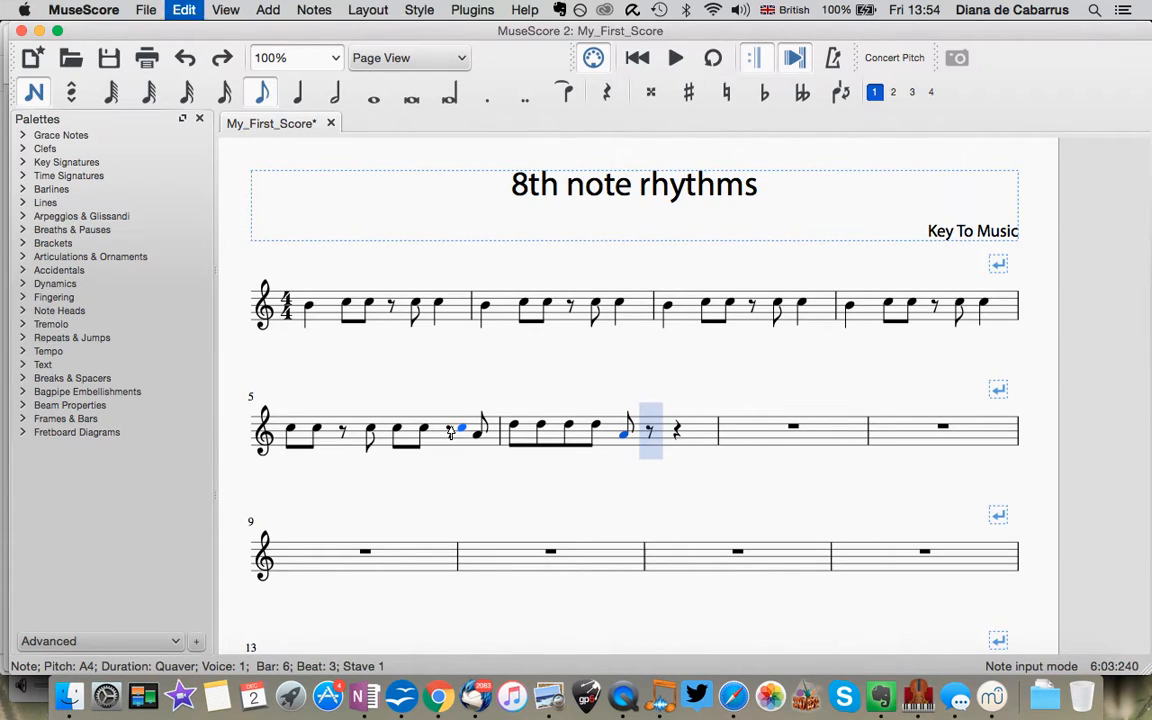
key("super+z")
key("super+z")
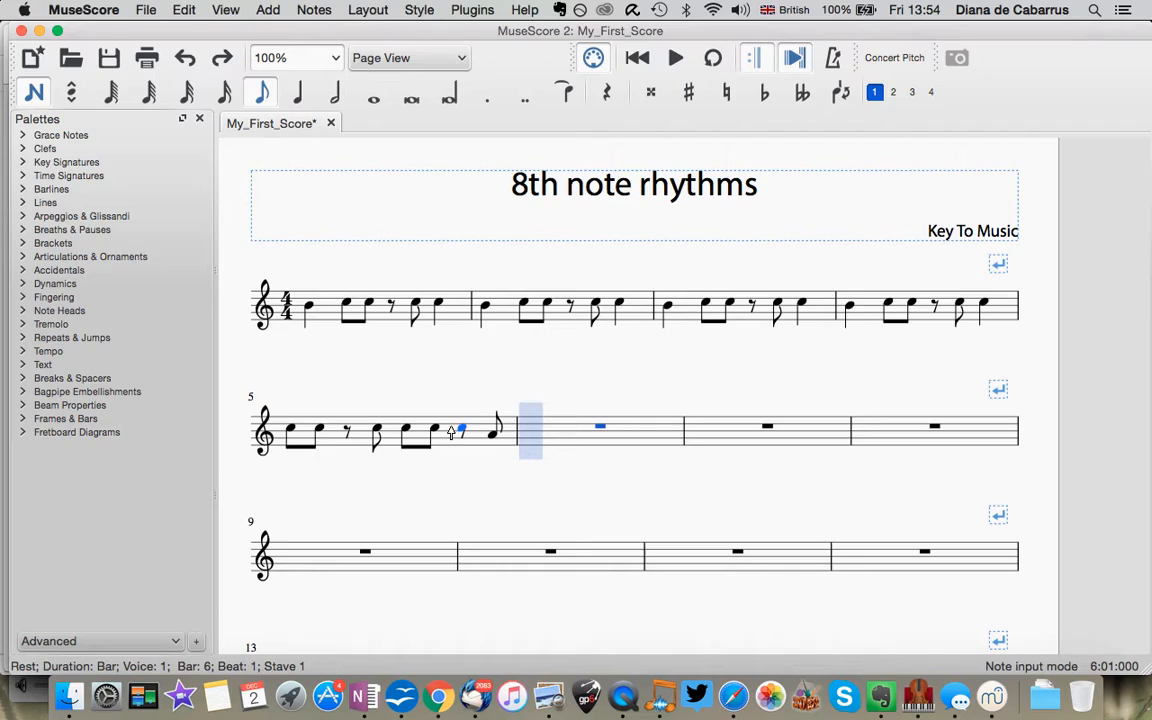
Leave note input, copy bar 5's rhythm into bars 6, 7 and 8, and clear the selection
key("Escape")
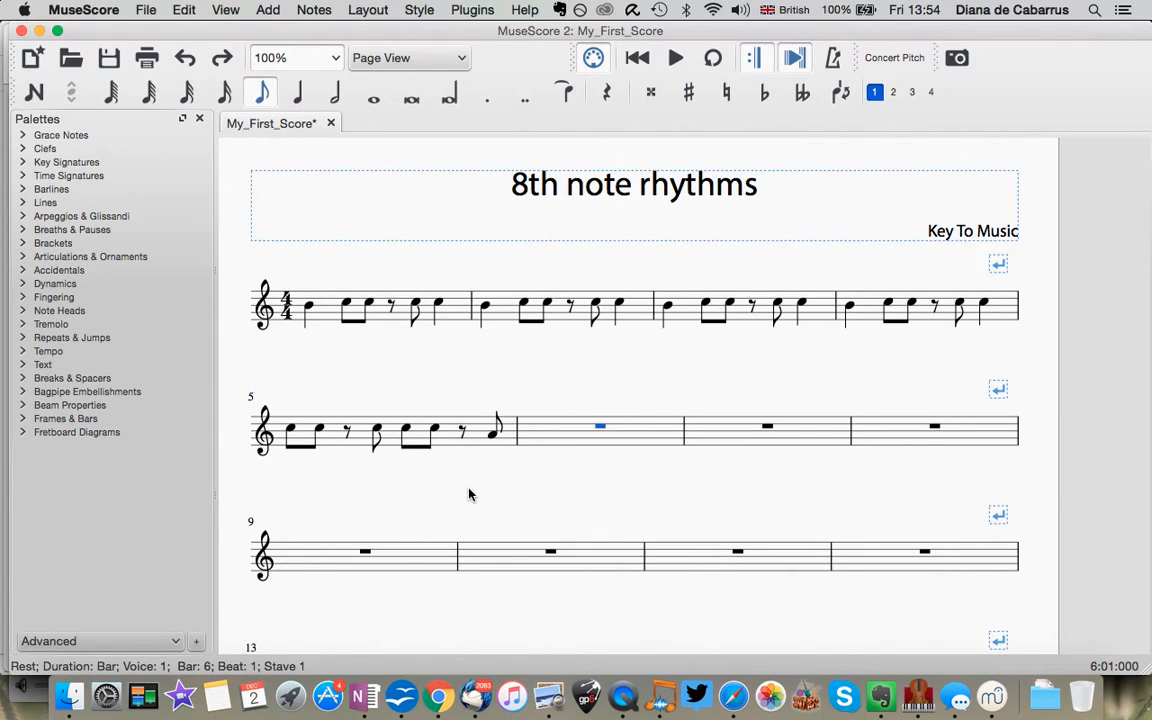
left_click_drag(504, 468, 240, 361)
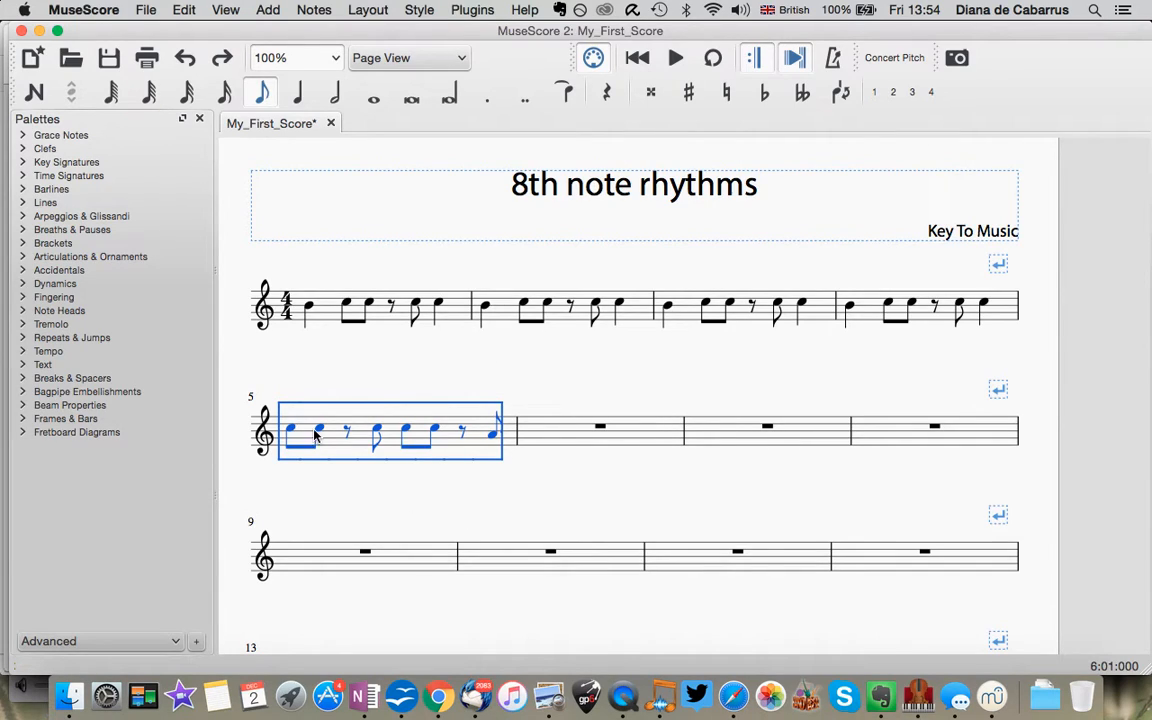
left_click(535, 437)
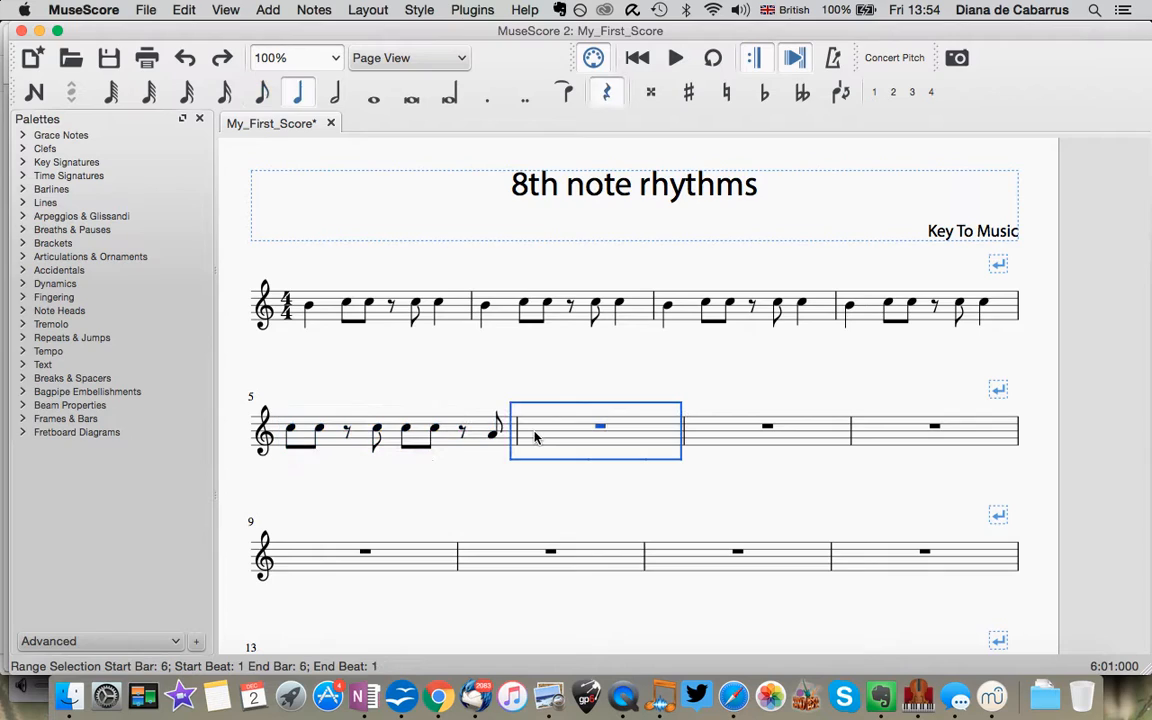
key("super+v")
left_click(751, 442)
key("super+v")
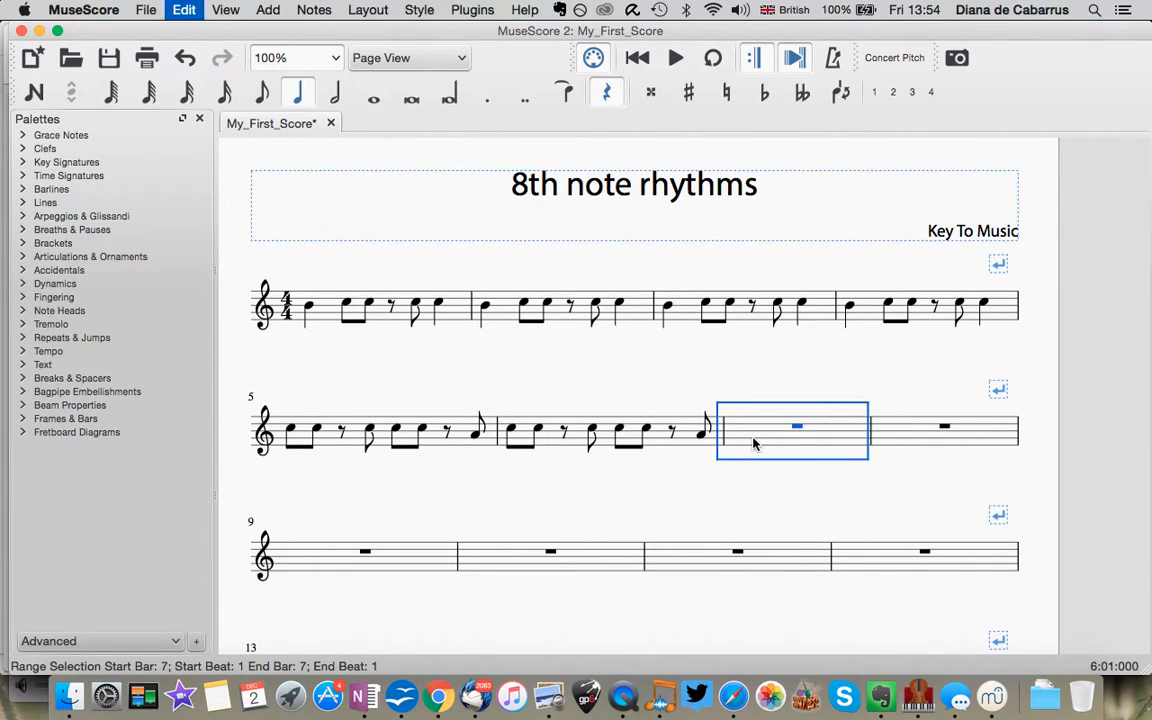
left_click(930, 437)
key("super+v")
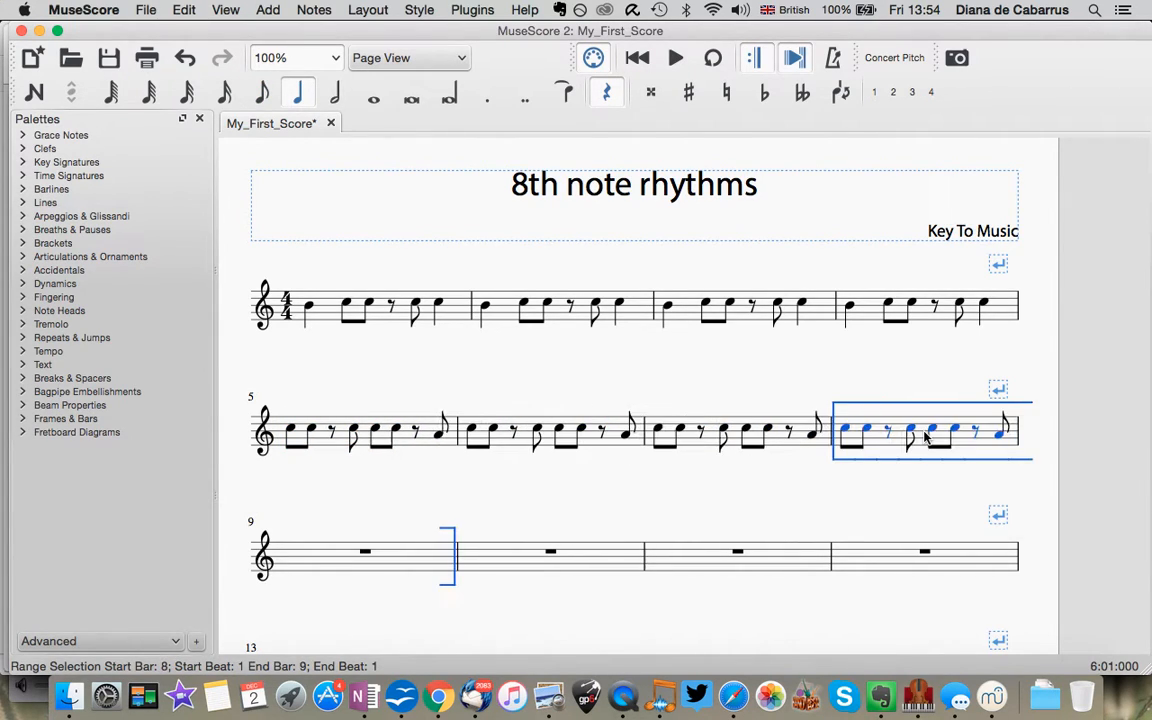
left_click(784, 503)
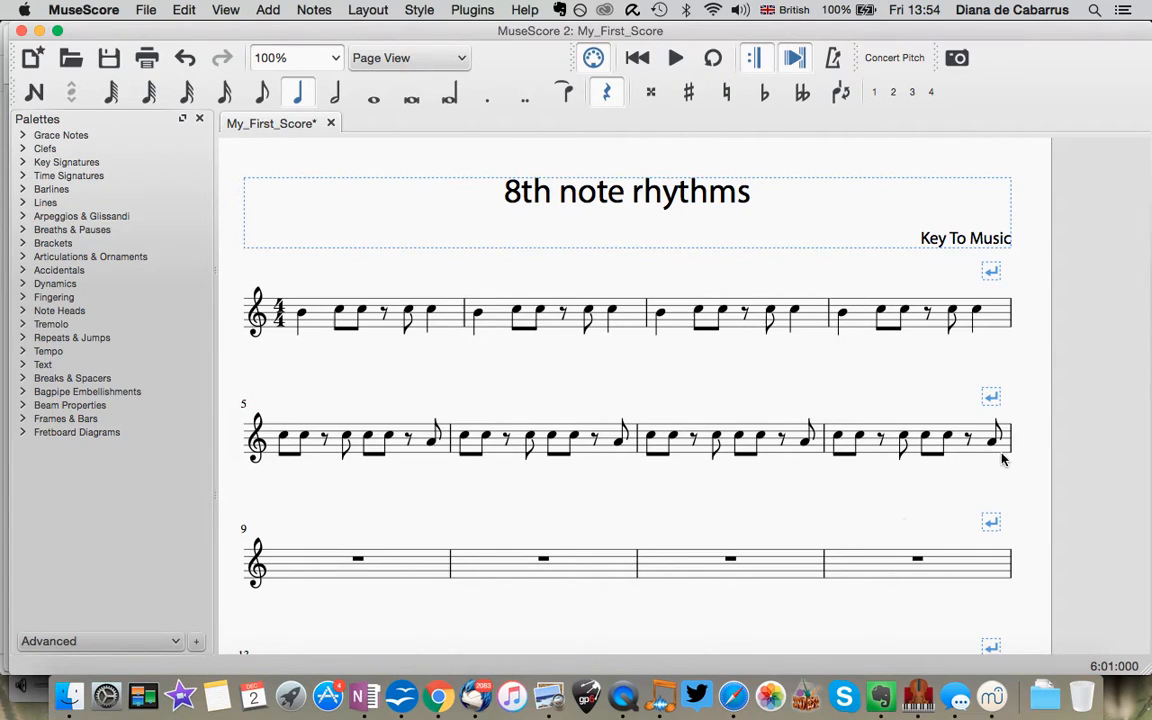
left_click_drag(1037, 482, 222, 240)
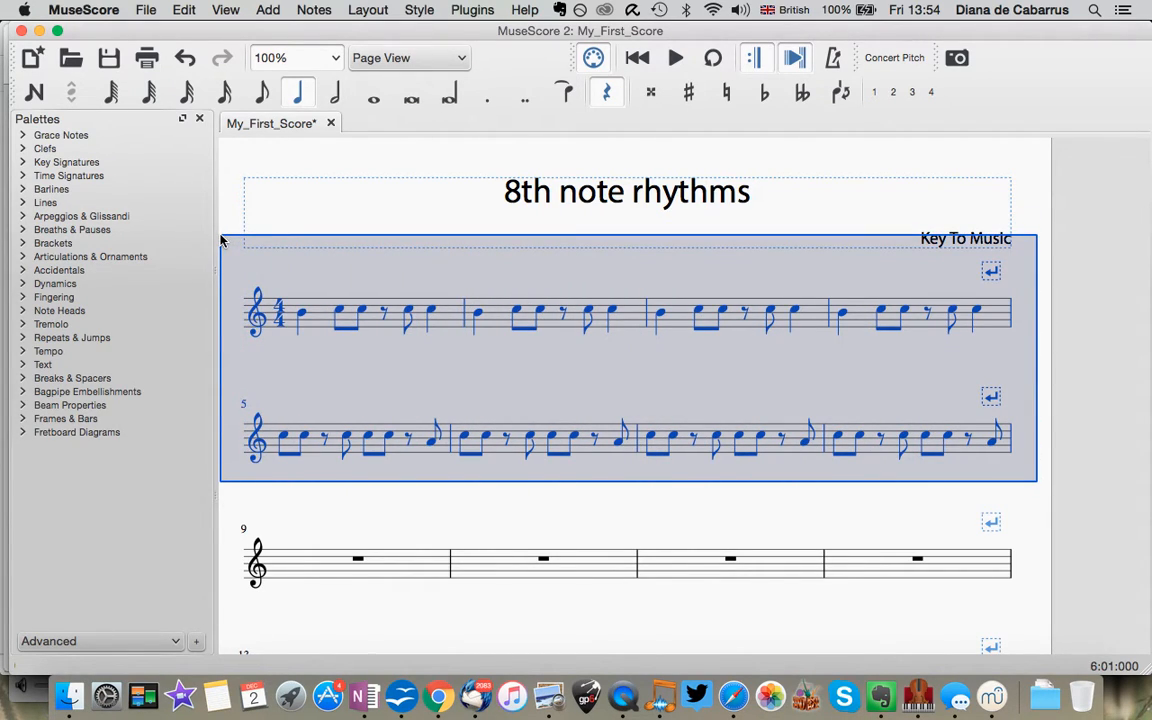
left_click_drag(222, 240, 221, 239)
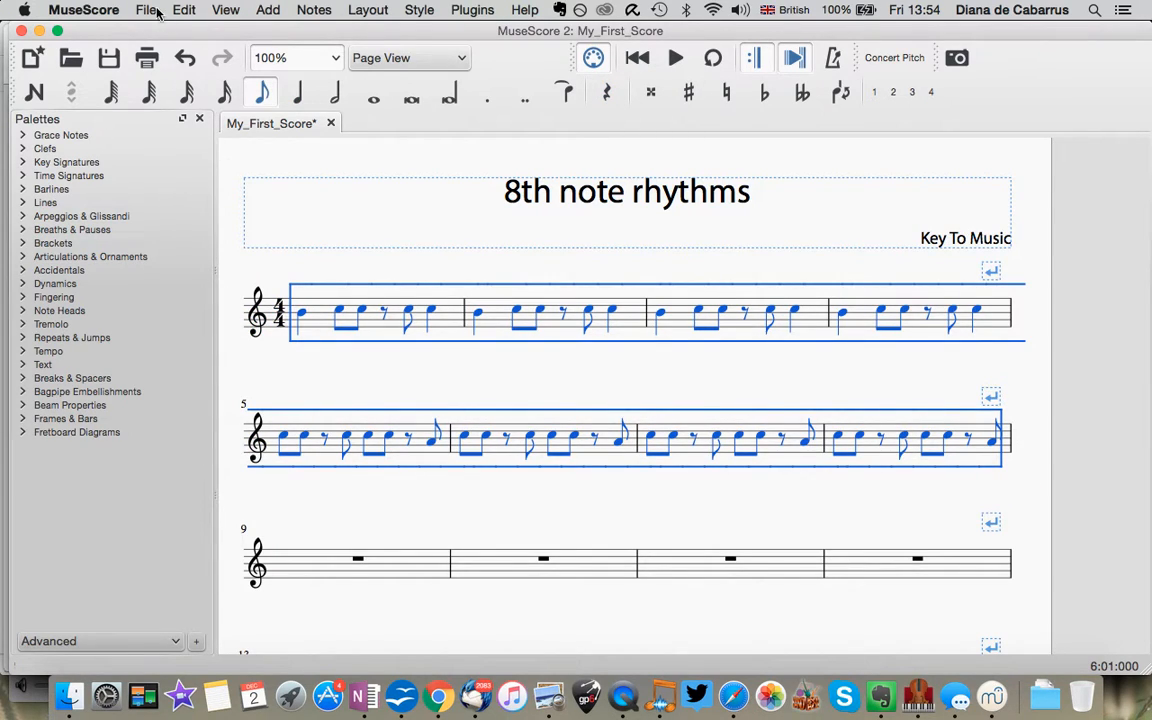
left_click(344, 242)
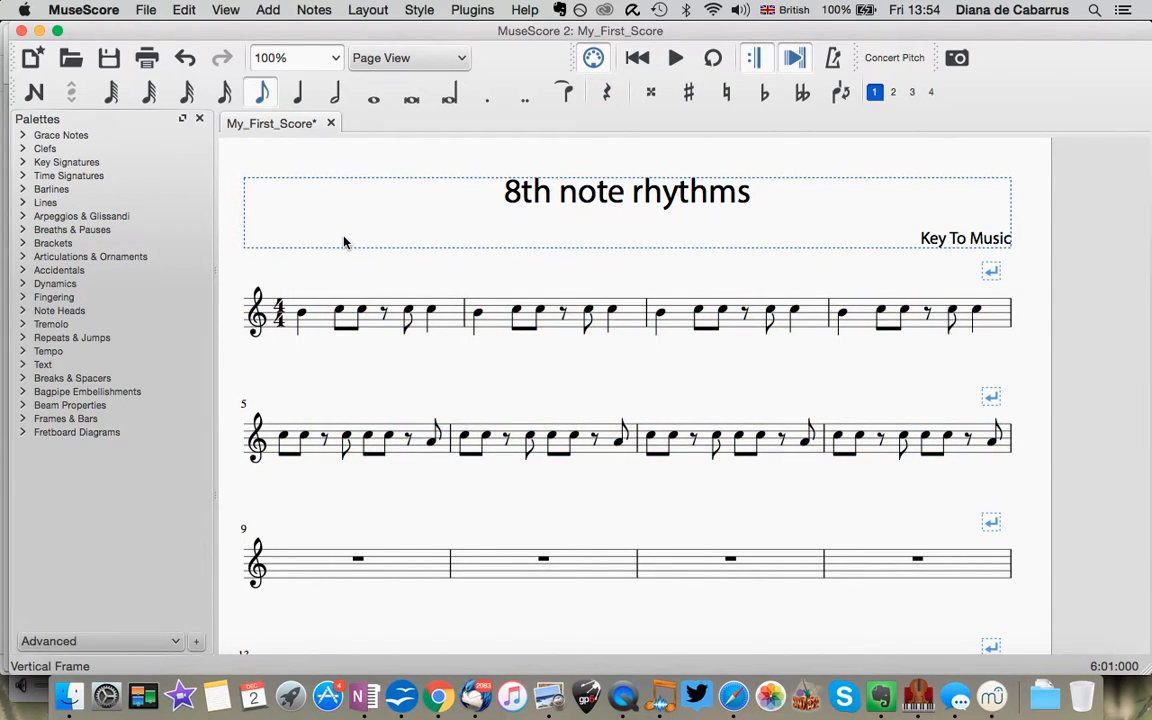
Turn on rhythmic slash notation for the whole score and clear the selection
key("super+a")
left_click(184, 9)
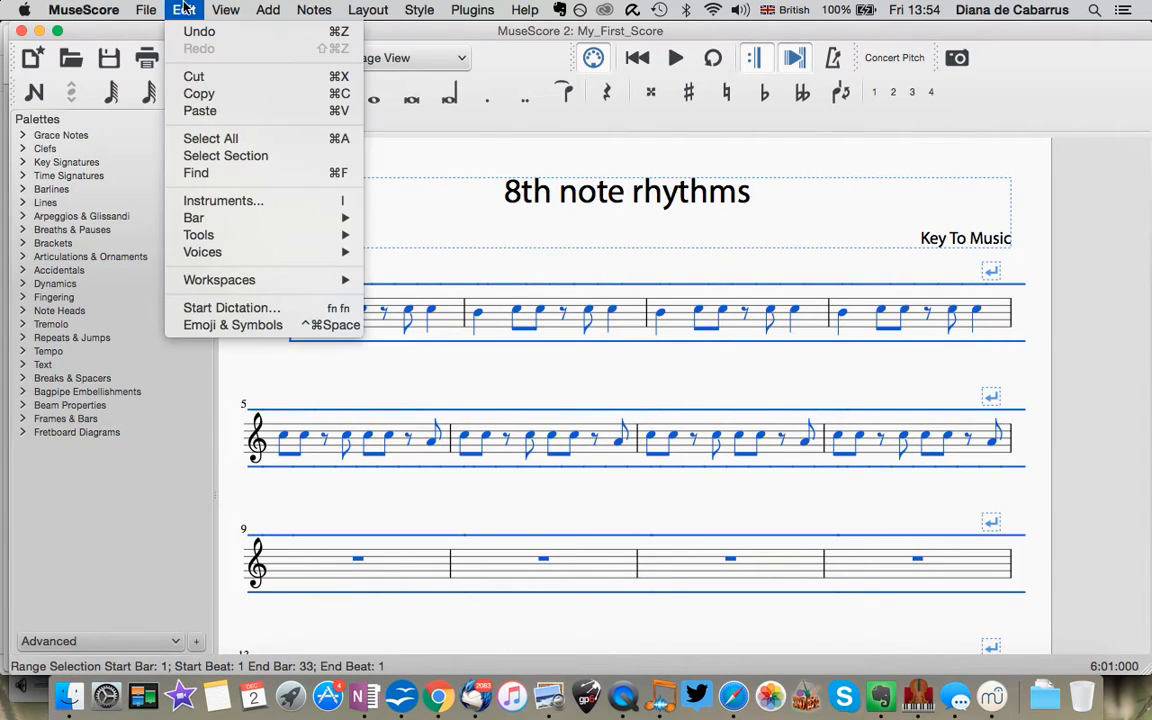
mouse_move(201, 230)
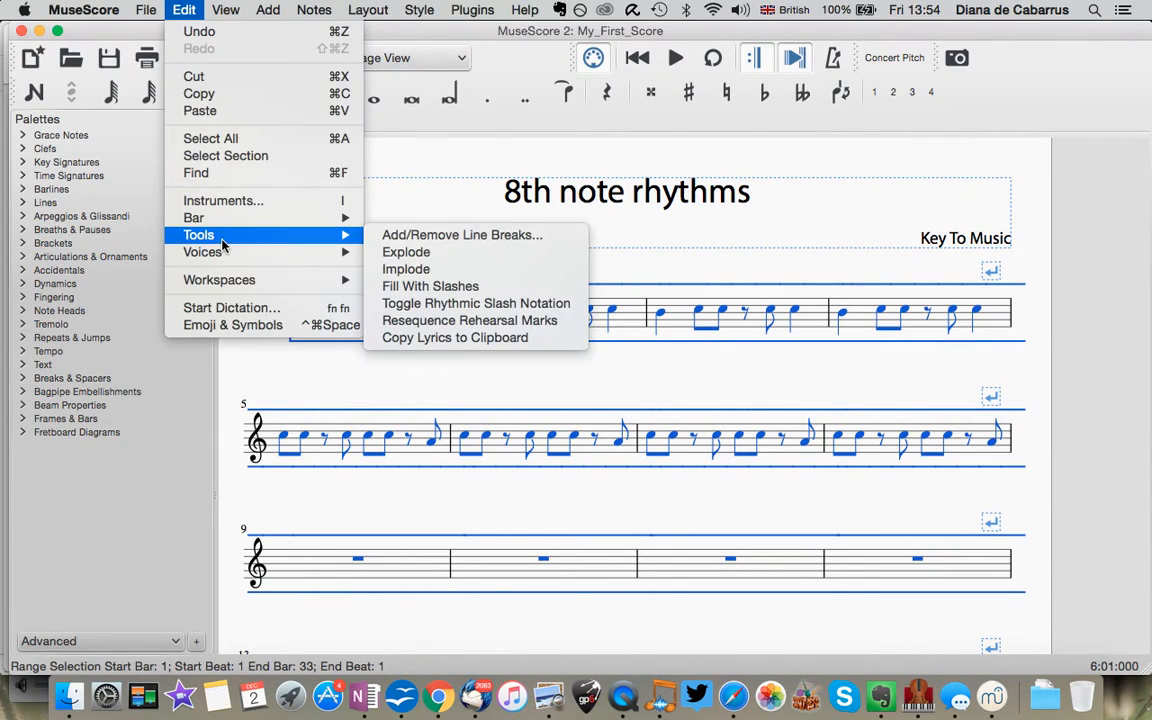
left_click(489, 304)
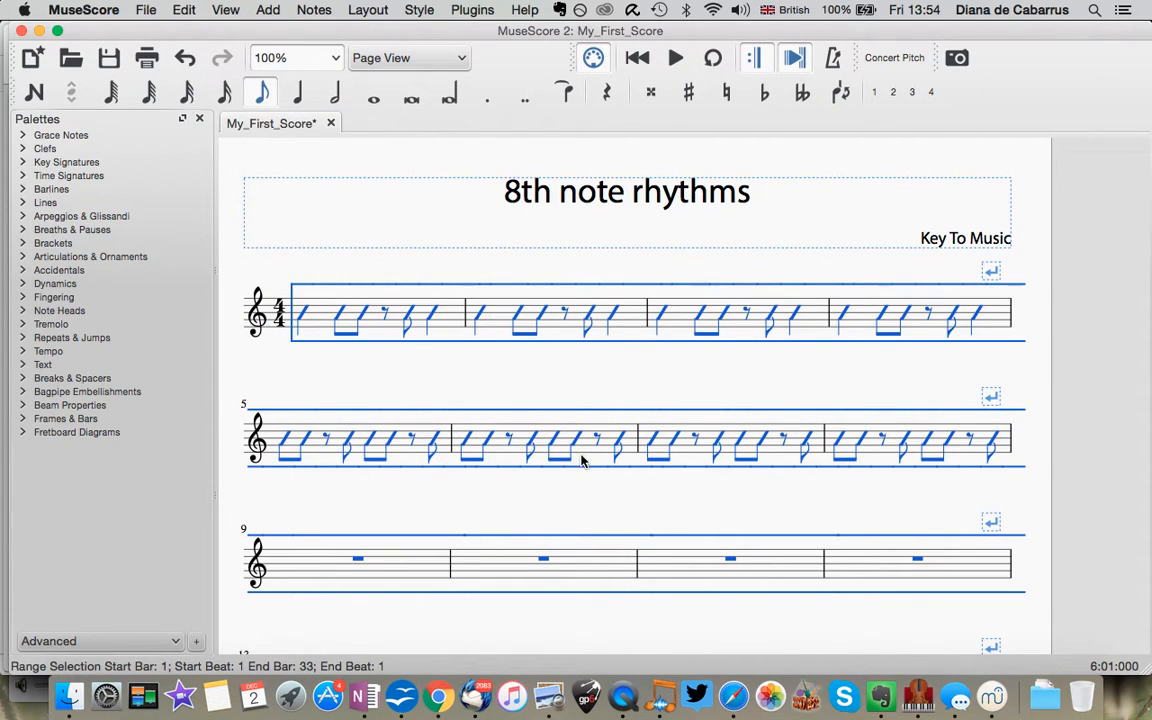
left_click(815, 262)
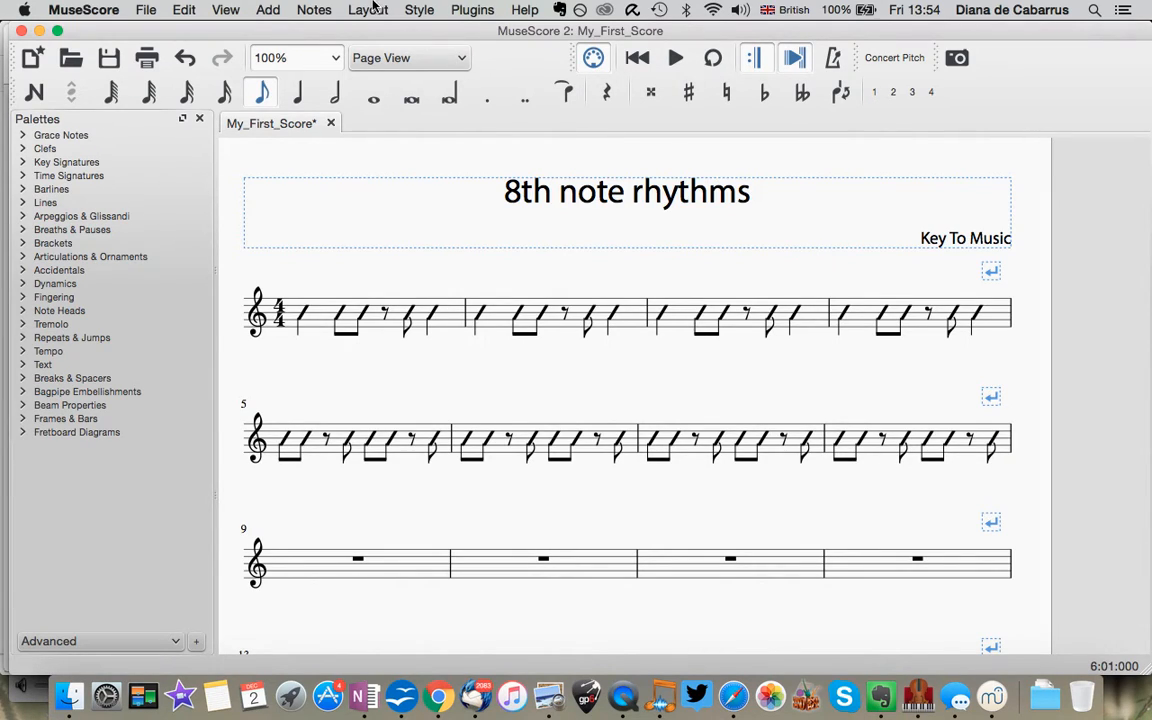
Select the whole score again, toggle its rhythmic slash notation off, and clear the selection
left_click(187, 9)
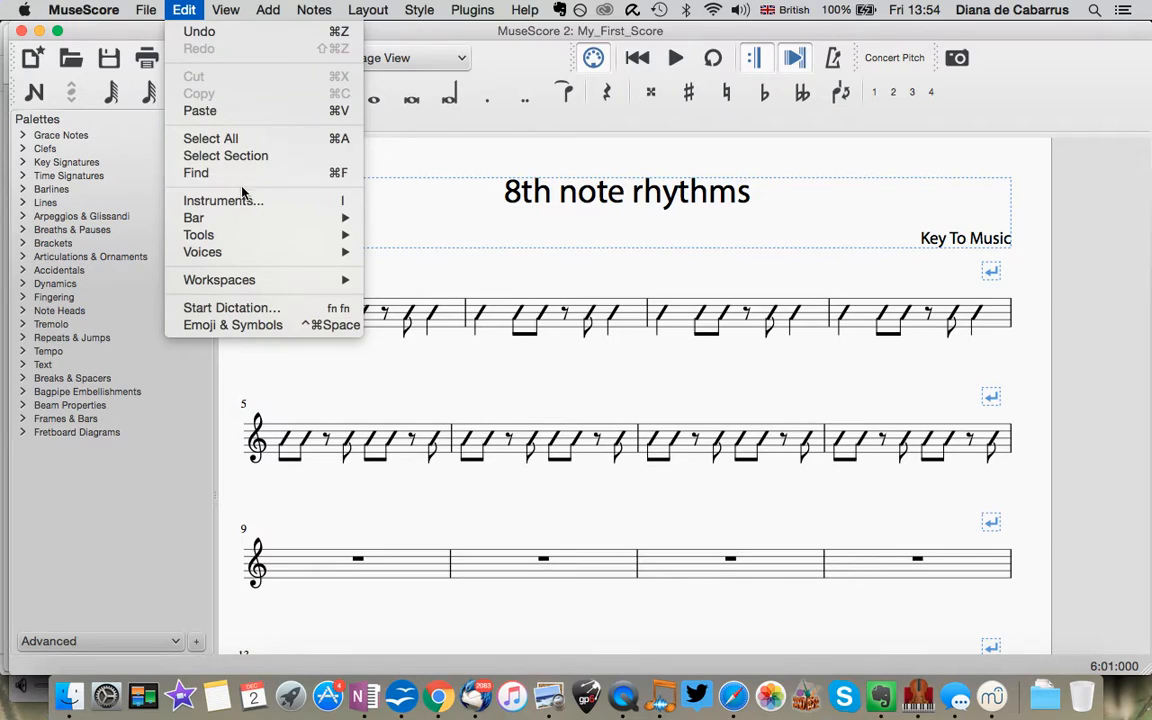
mouse_move(250, 236)
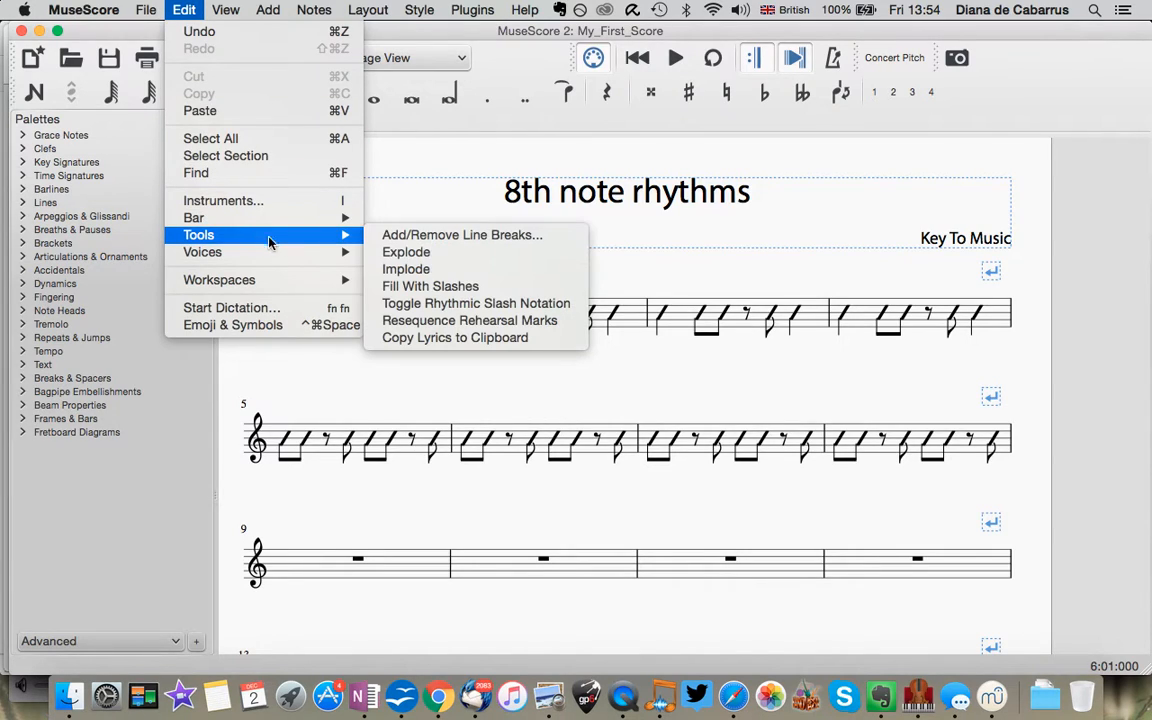
left_click(453, 312)
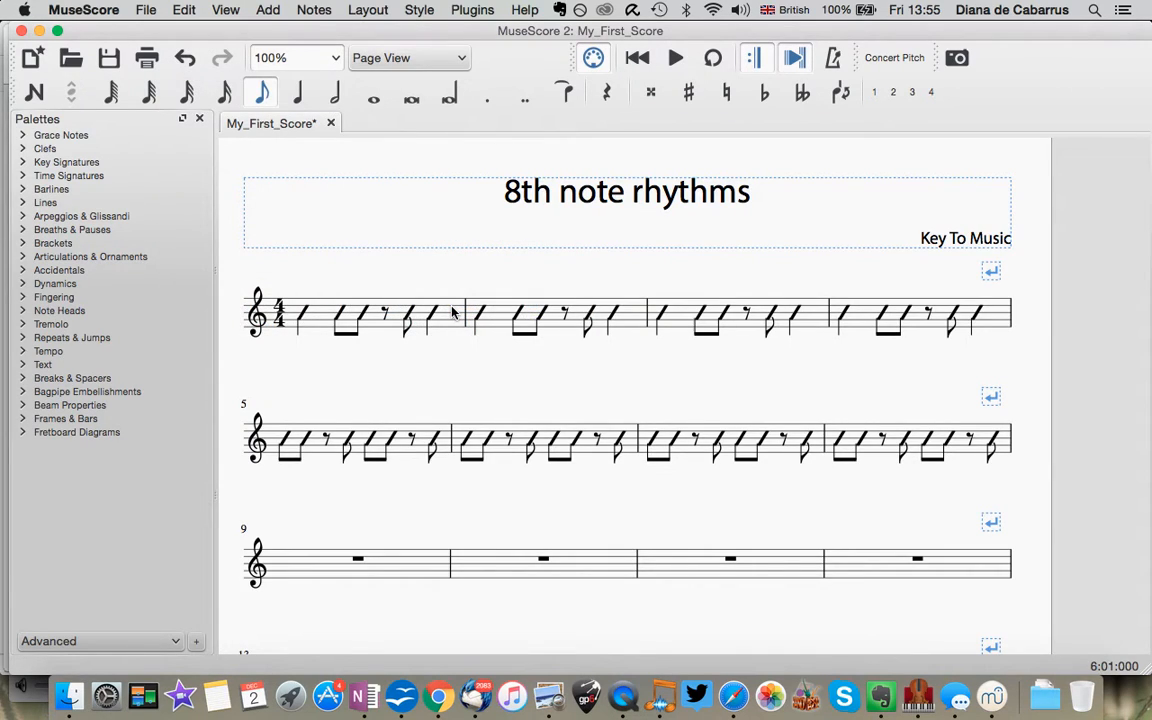
key("super+a")
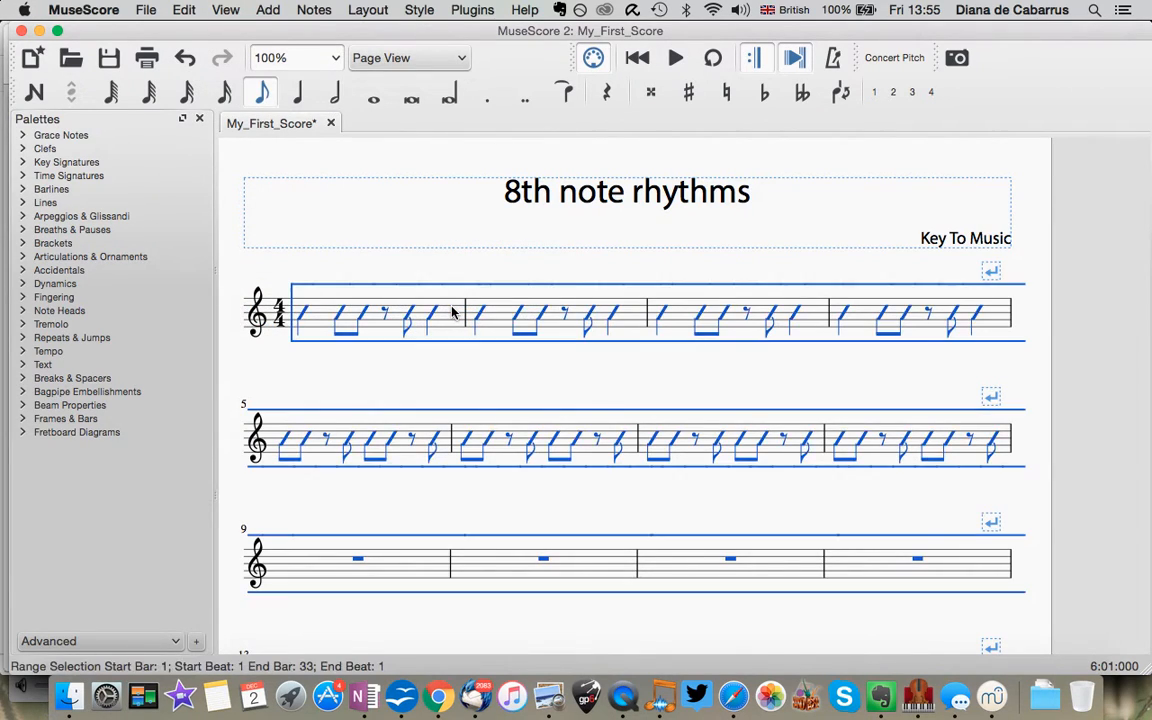
left_click(185, 9)
mouse_move(200, 234)
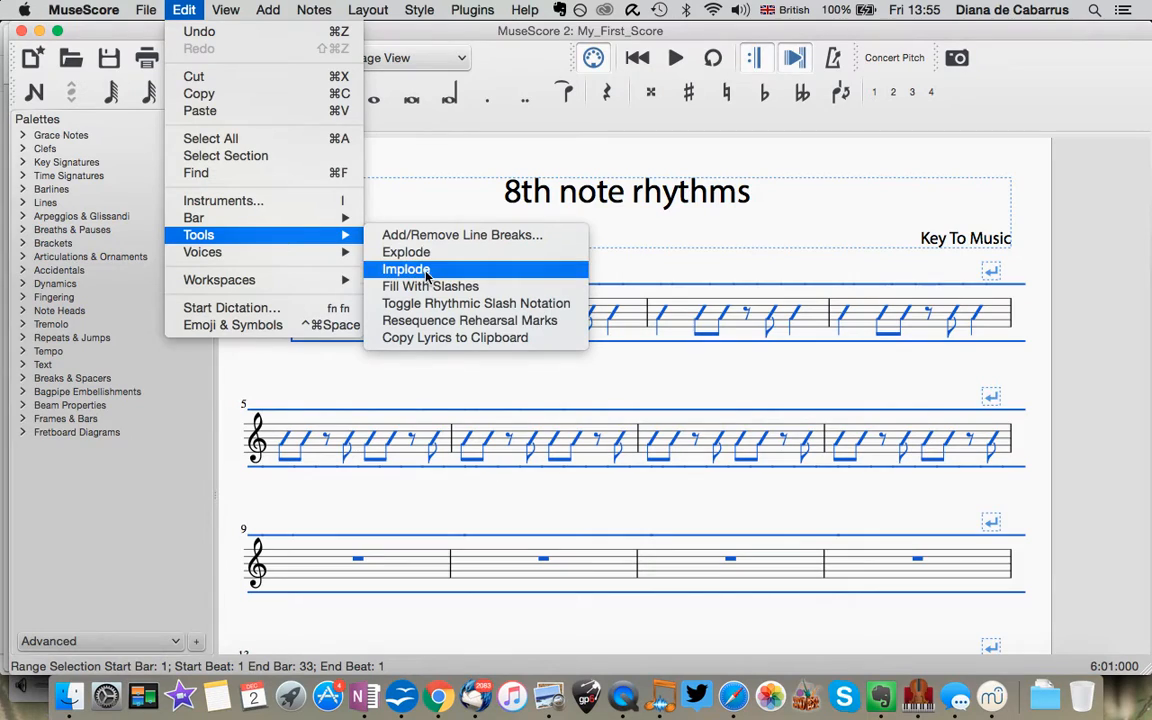
left_click(438, 303)
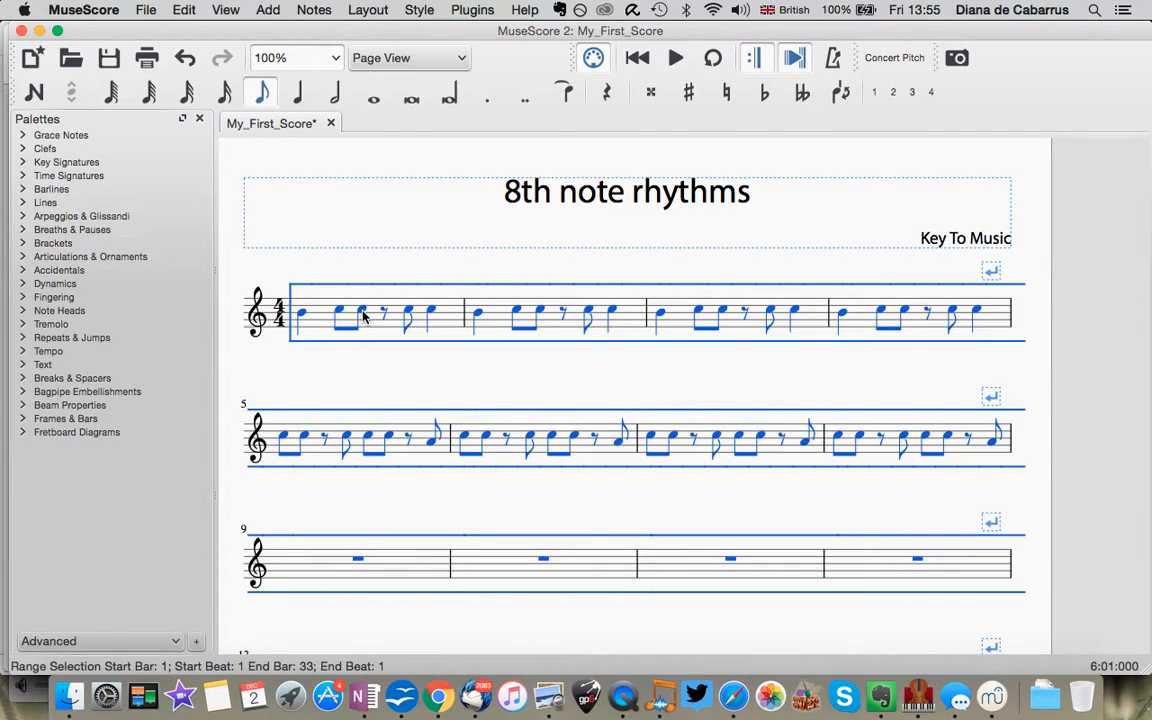
left_click(388, 247)
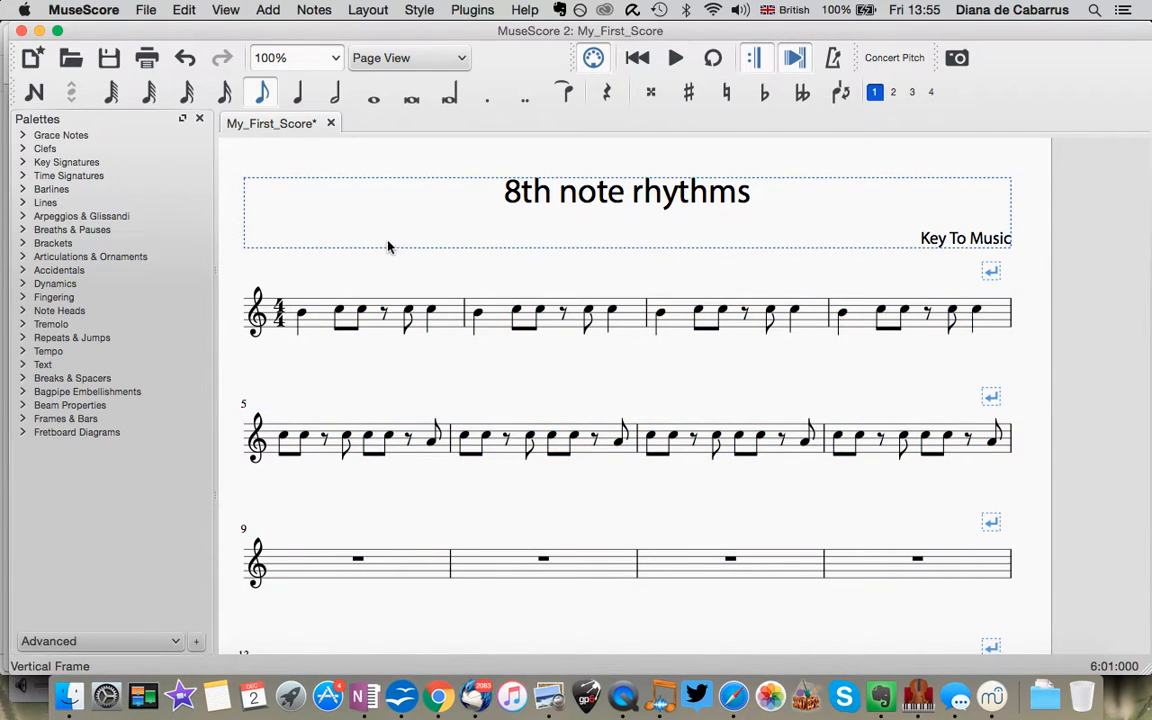
Check the file format offered for saving the score under a new name, and cancel without saving
left_click(136, 10)
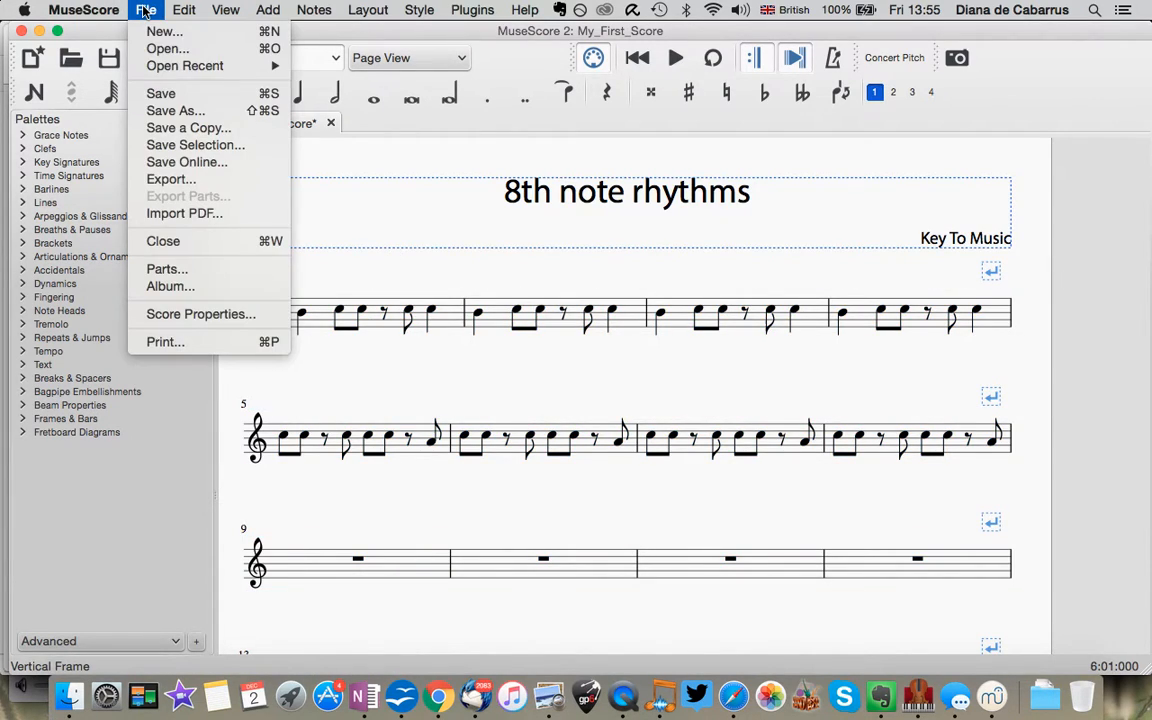
left_click(168, 113)
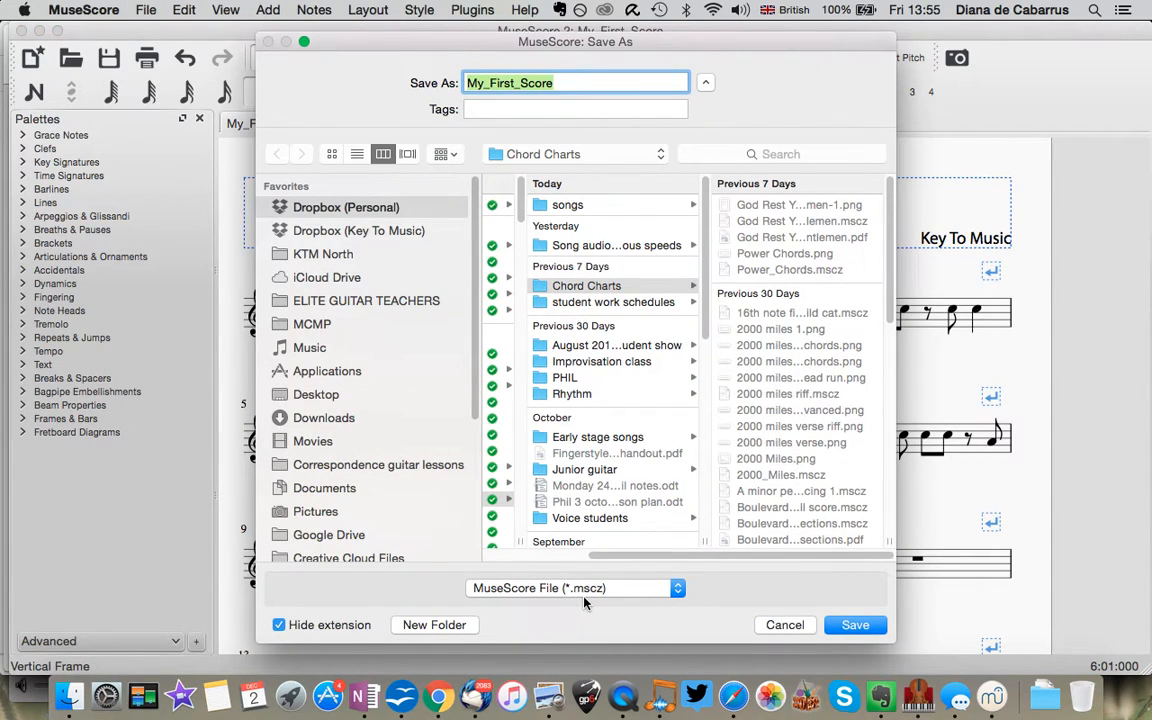
left_click(784, 632)
Start exporting the score and enter "eighth note rhythms with rests 1" as the file name
left_click(145, 10)
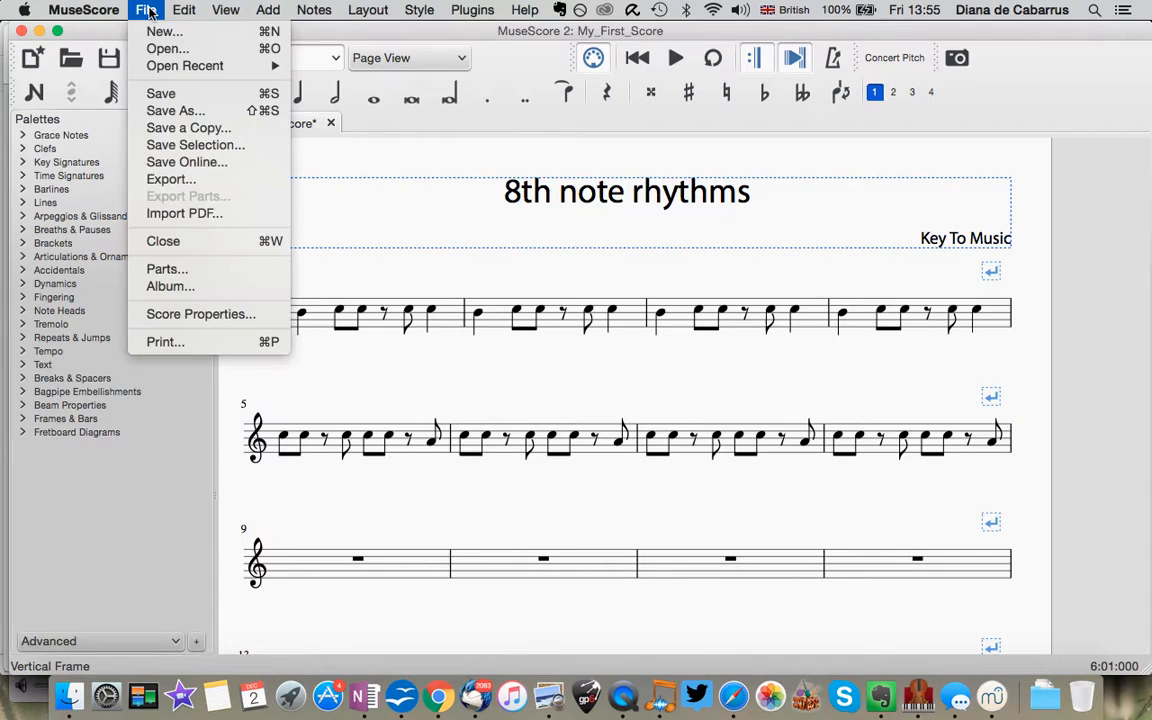
left_click(232, 182)
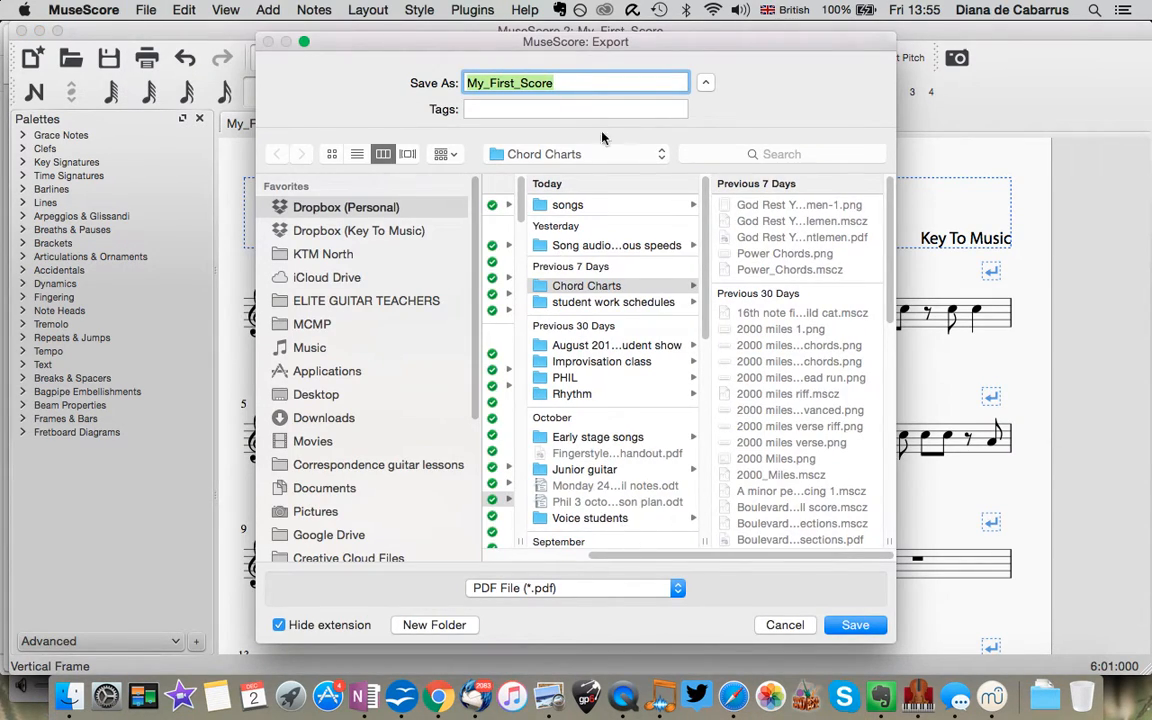
type("eih")
key("BackSpace")
type("ght")
key("BackSpace")
key("BackSpace")
key("BackSpace")
type("ghth not")
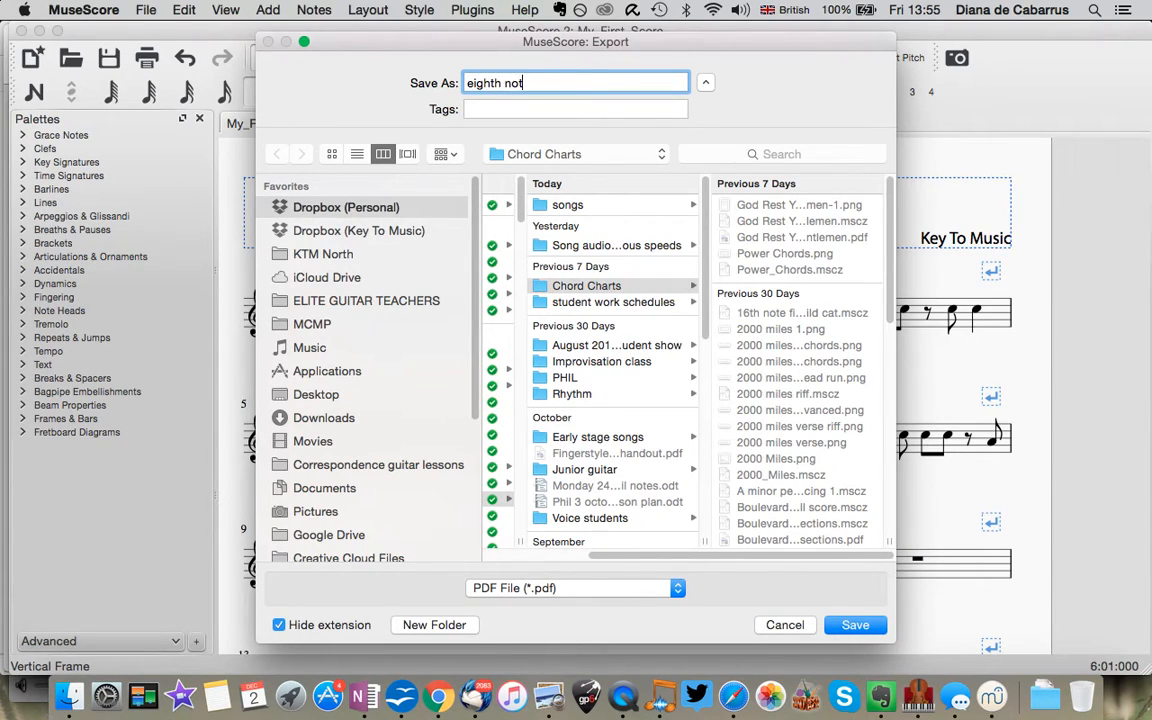
type("e rhythms with rests 1")
Look through the available export file formats and cancel the export
left_click(594, 590)
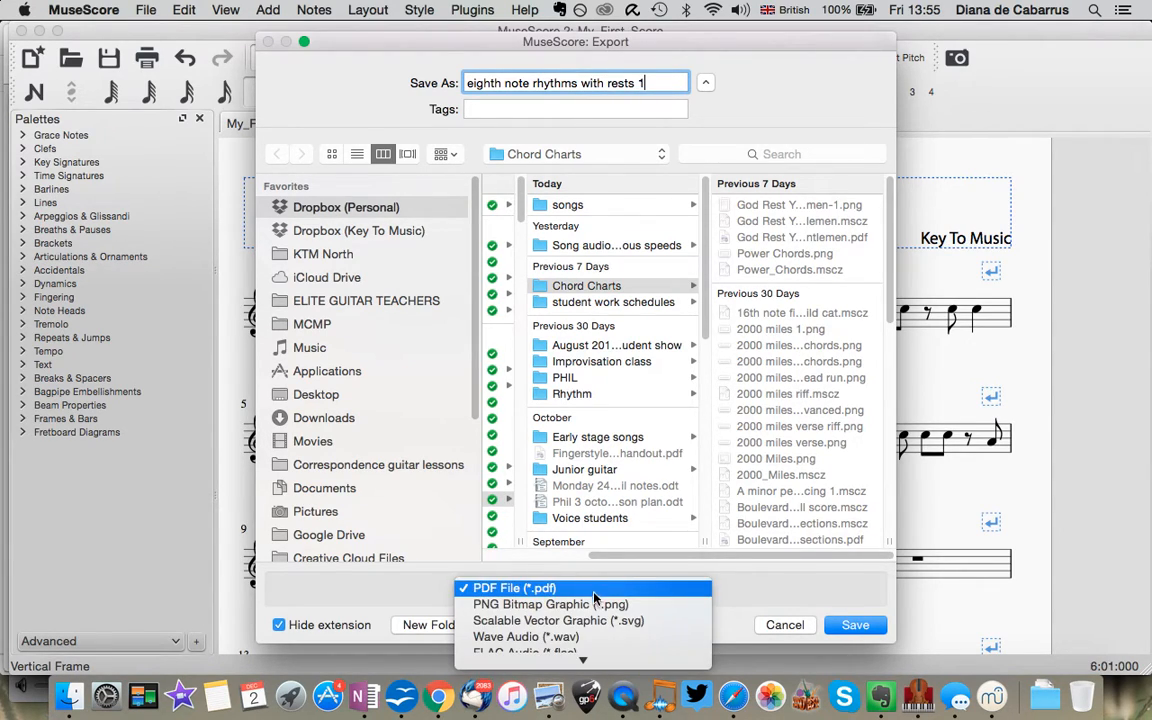
scroll(596, 604, "down", 2)
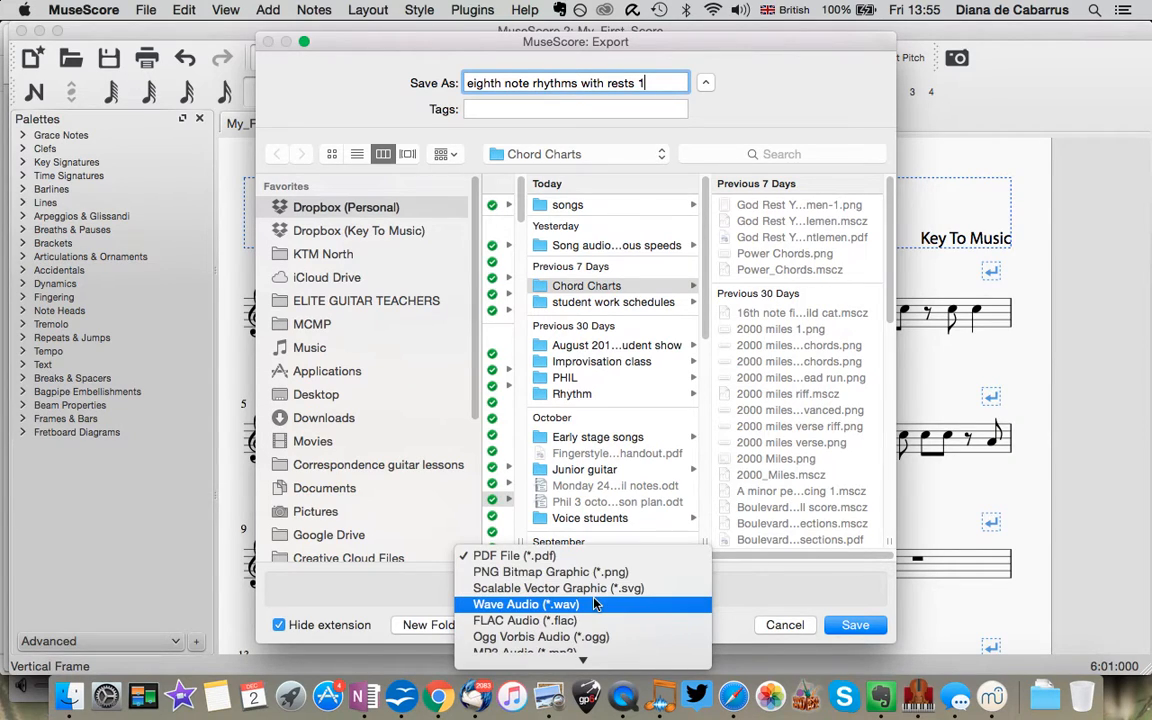
scroll(586, 594, "down", 2)
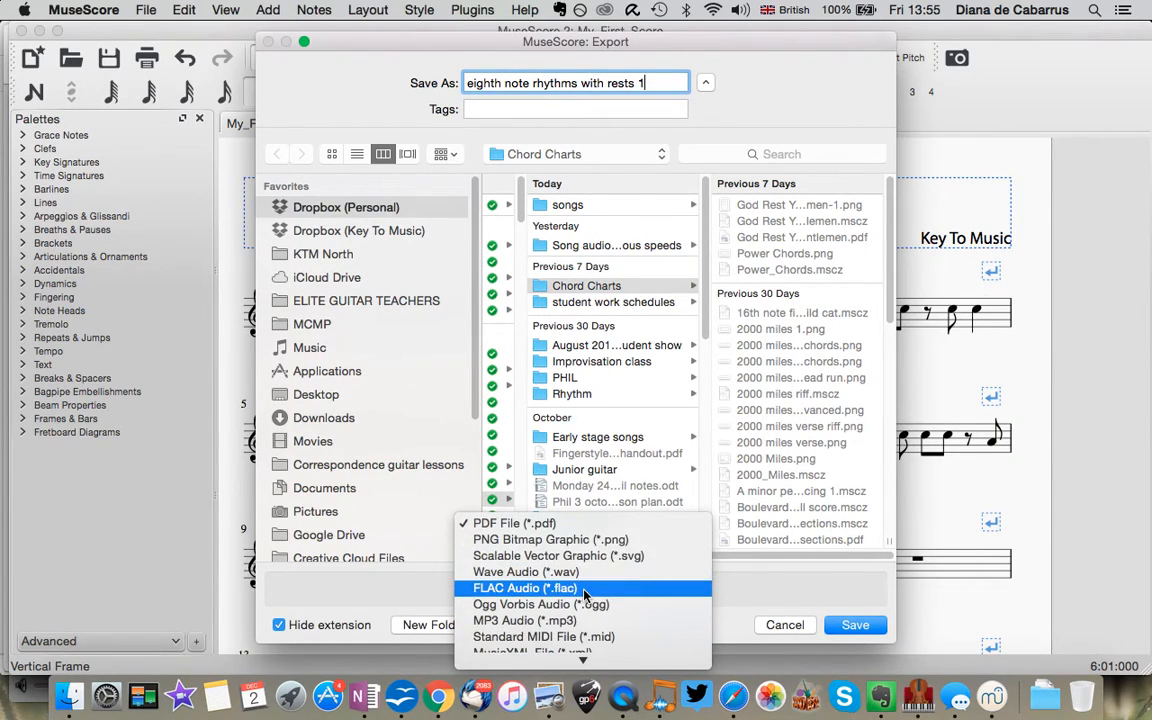
scroll(586, 594, "down", 2)
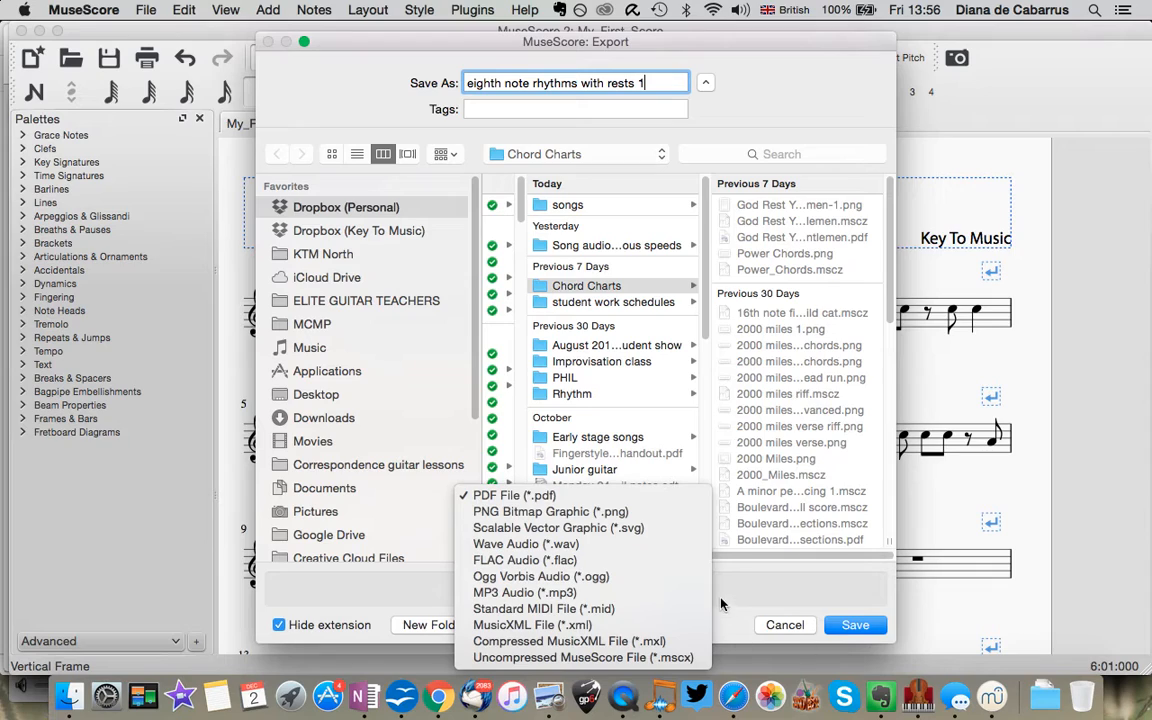
left_click(795, 626)
left_click(795, 626)
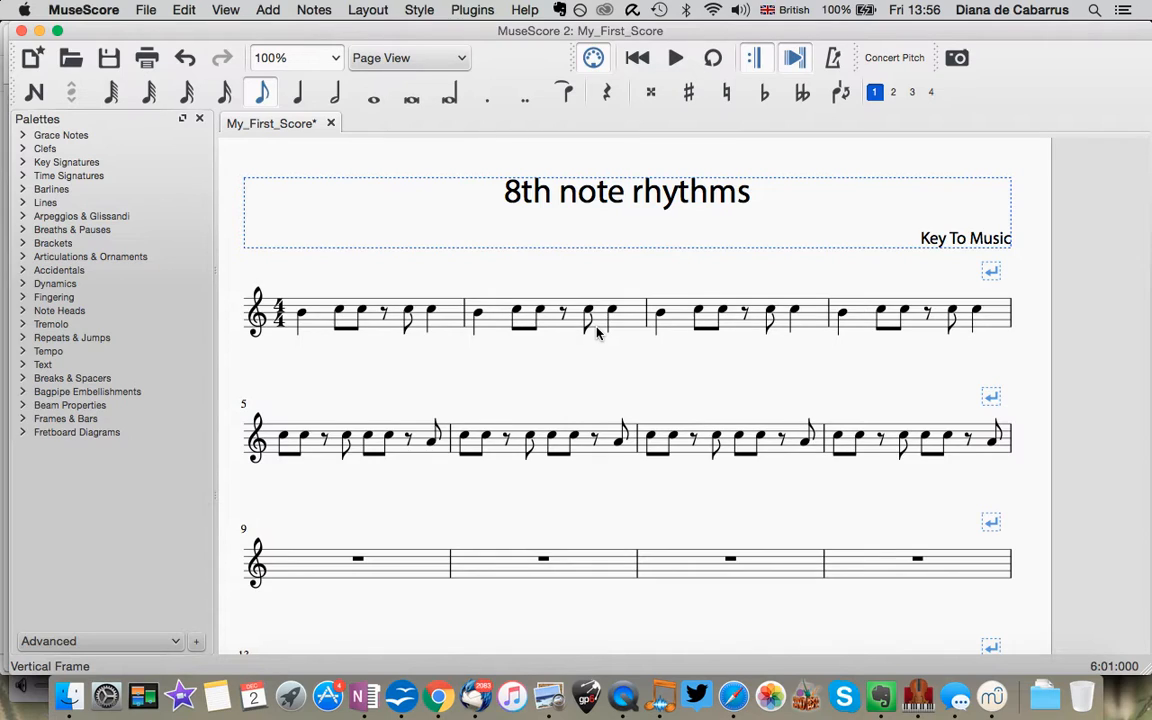
Open the print settings for the score and close them without printing
key("super+s")
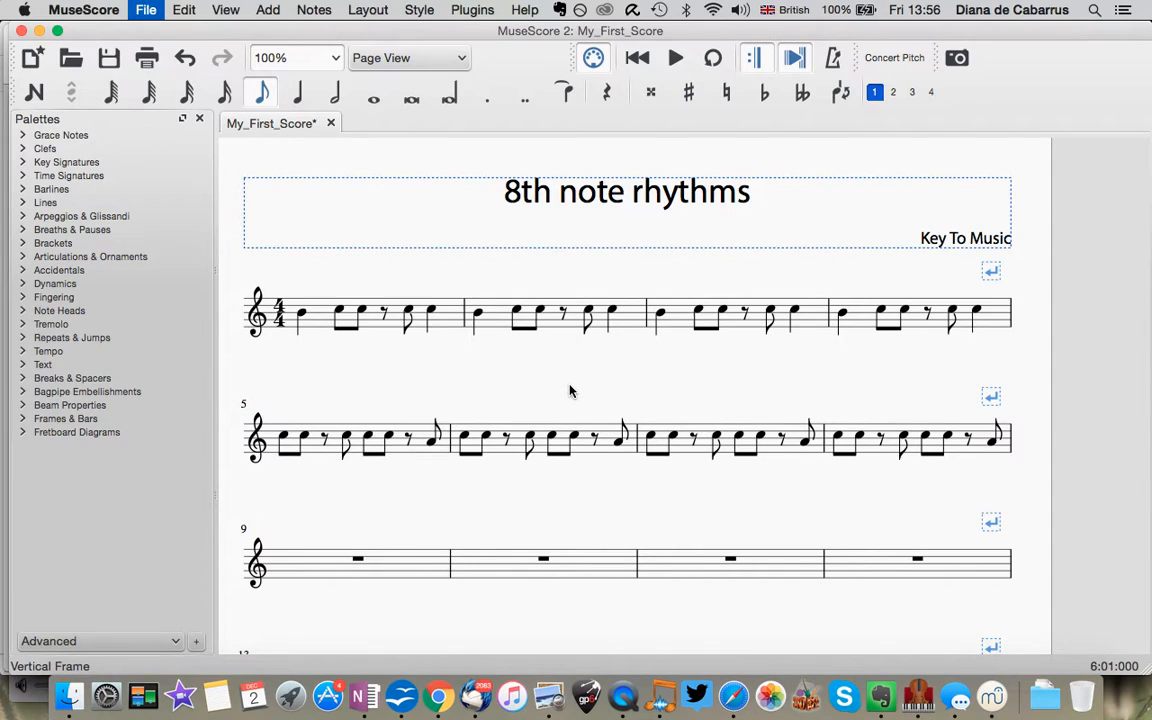
key("super+p")
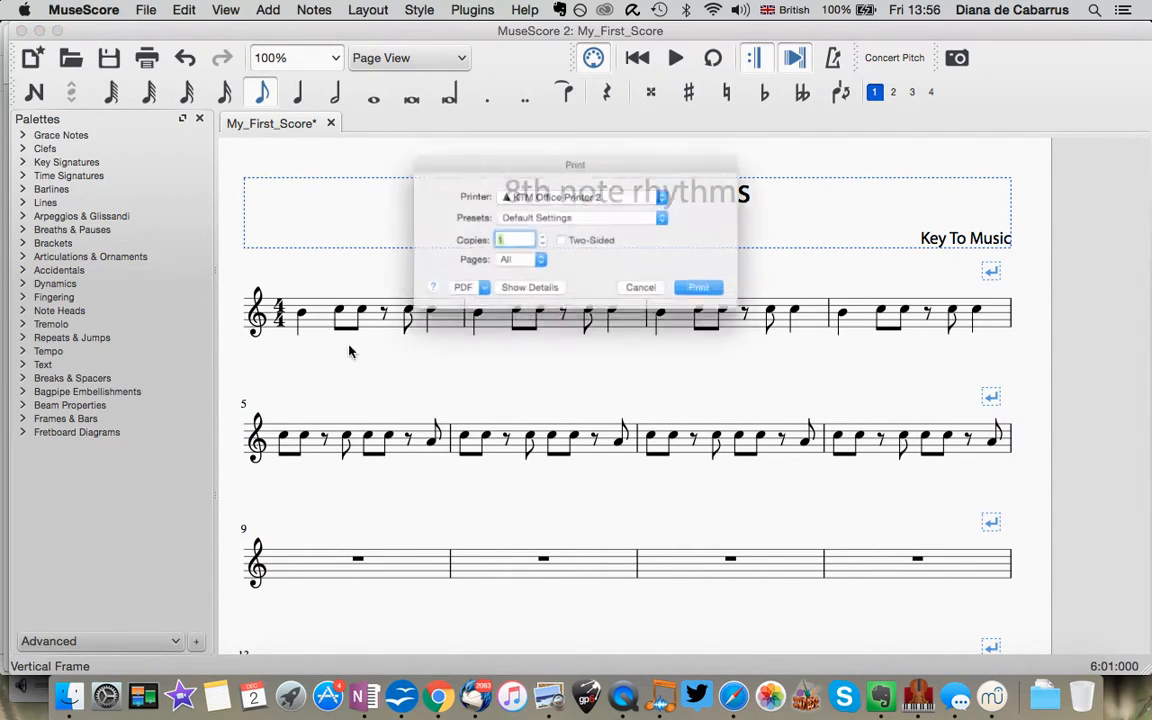
left_click(676, 308)
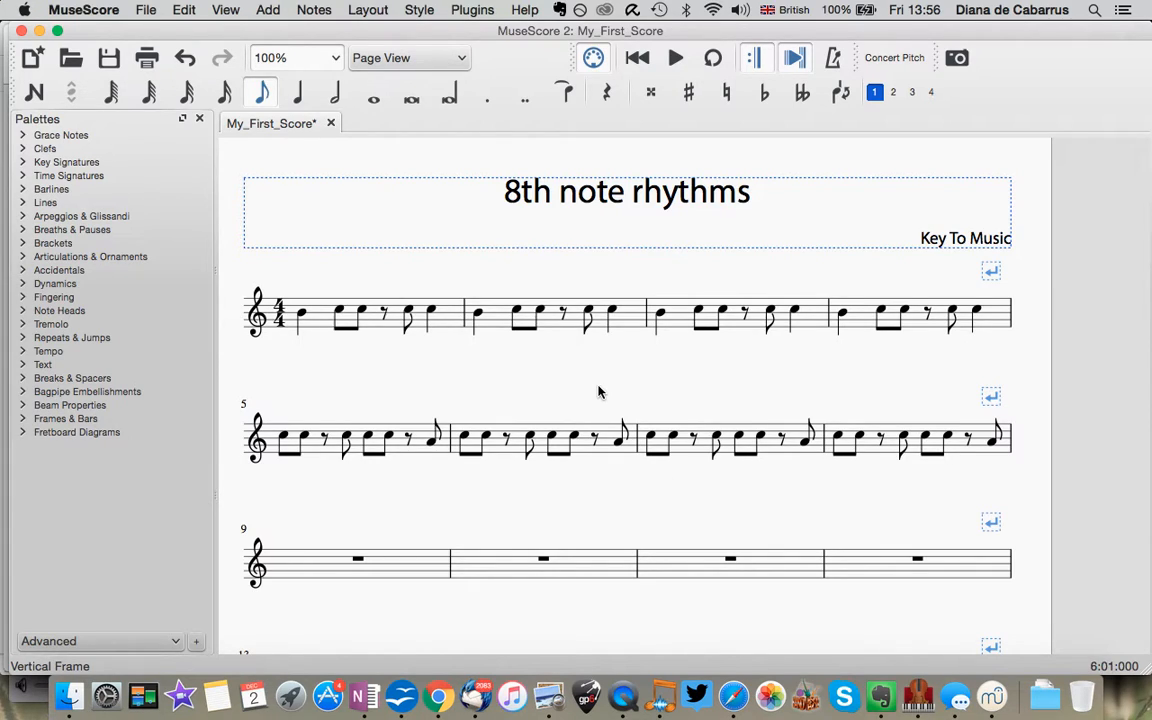
Apply rhythmic slash notation to every bar of the score and deselect everything
key("super+a")
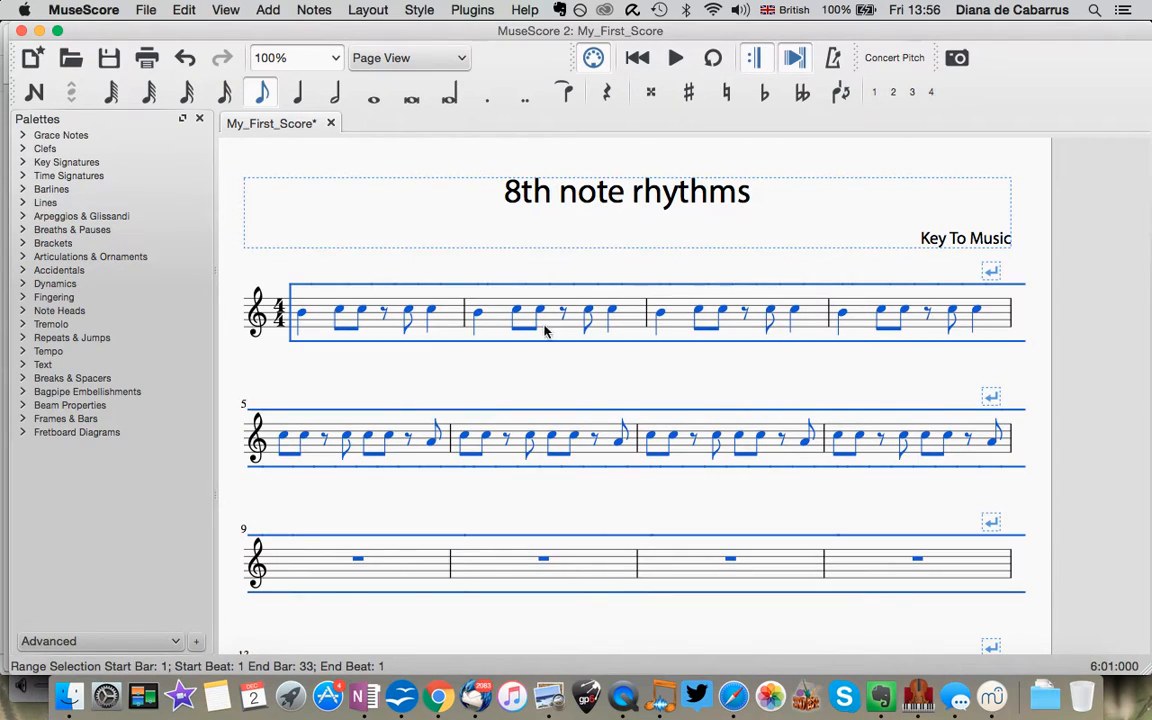
left_click(162, 10)
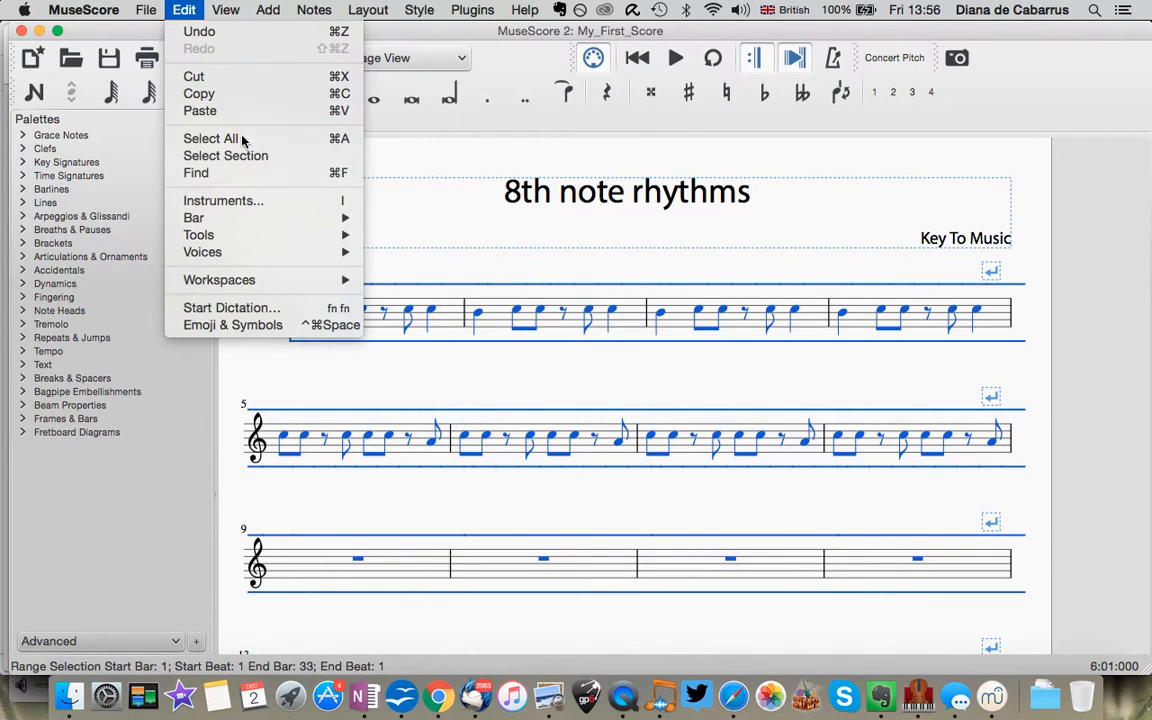
mouse_move(338, 234)
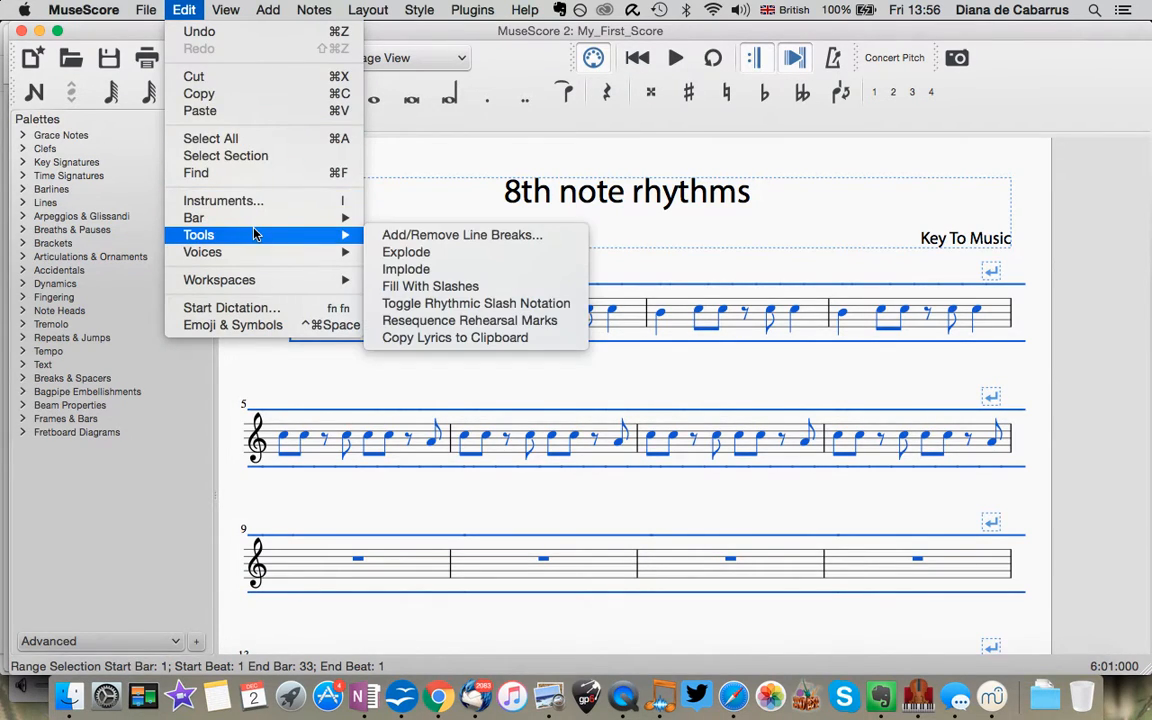
left_click(466, 303)
left_click(340, 300)
Add a G chord symbol above the first slash of bar 1
left_click(305, 320)
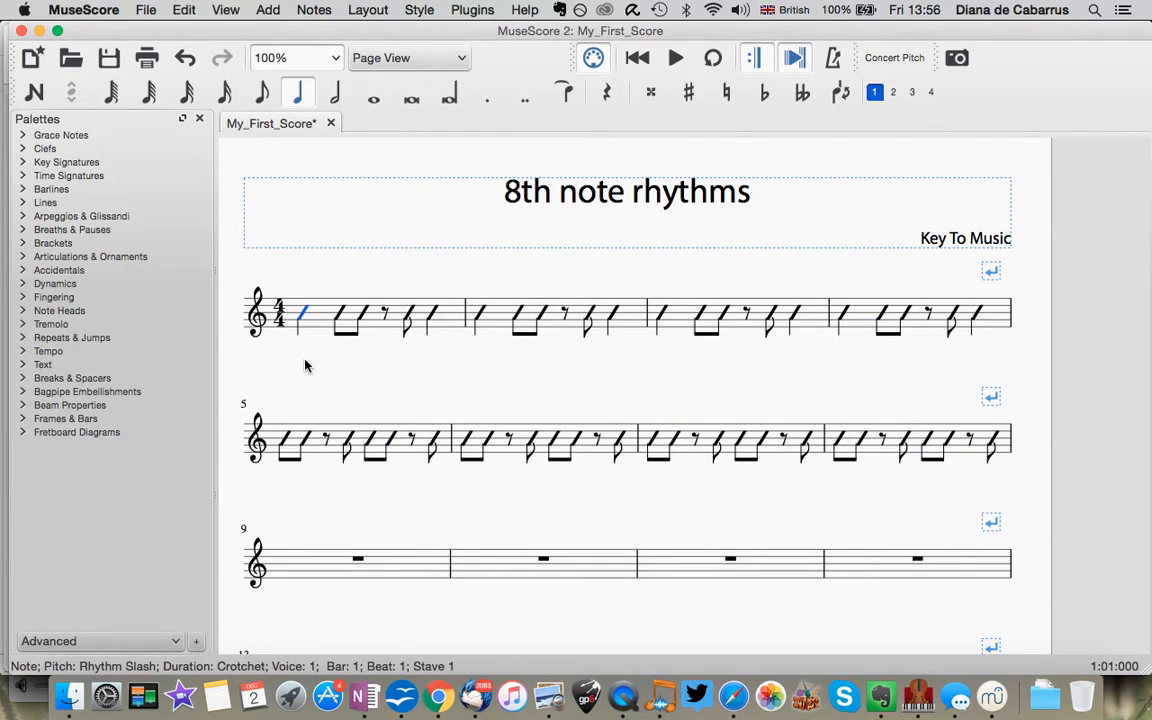
key("super+k")
type("G")
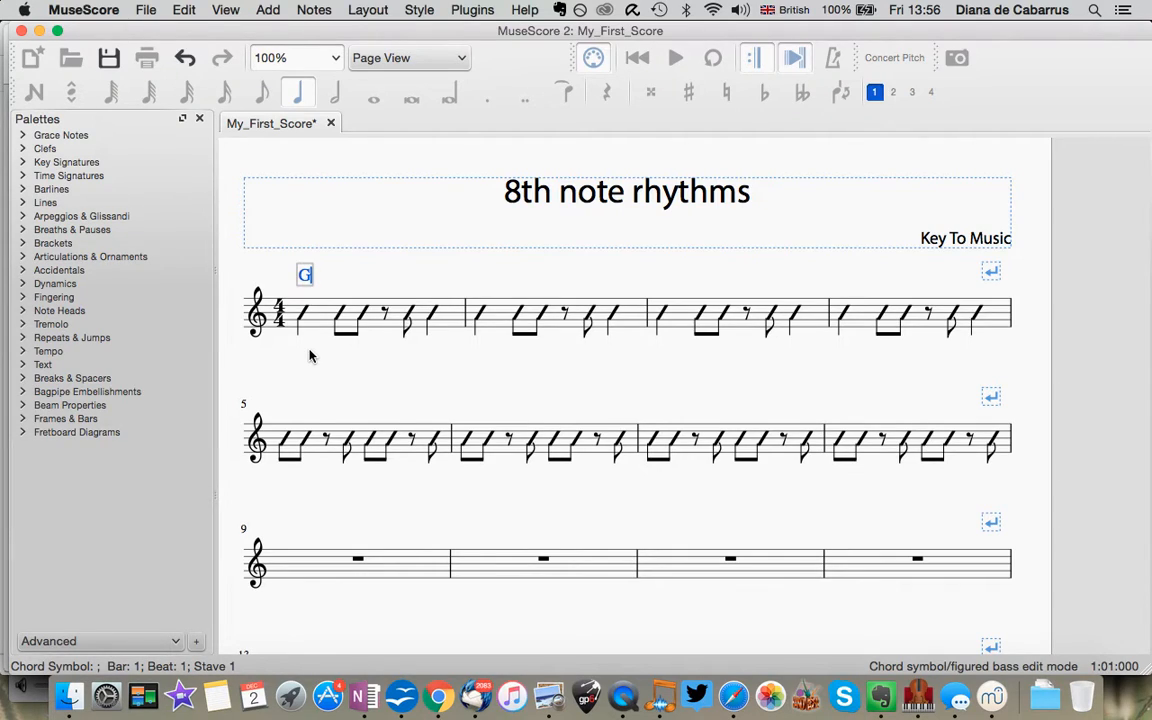
key("space")
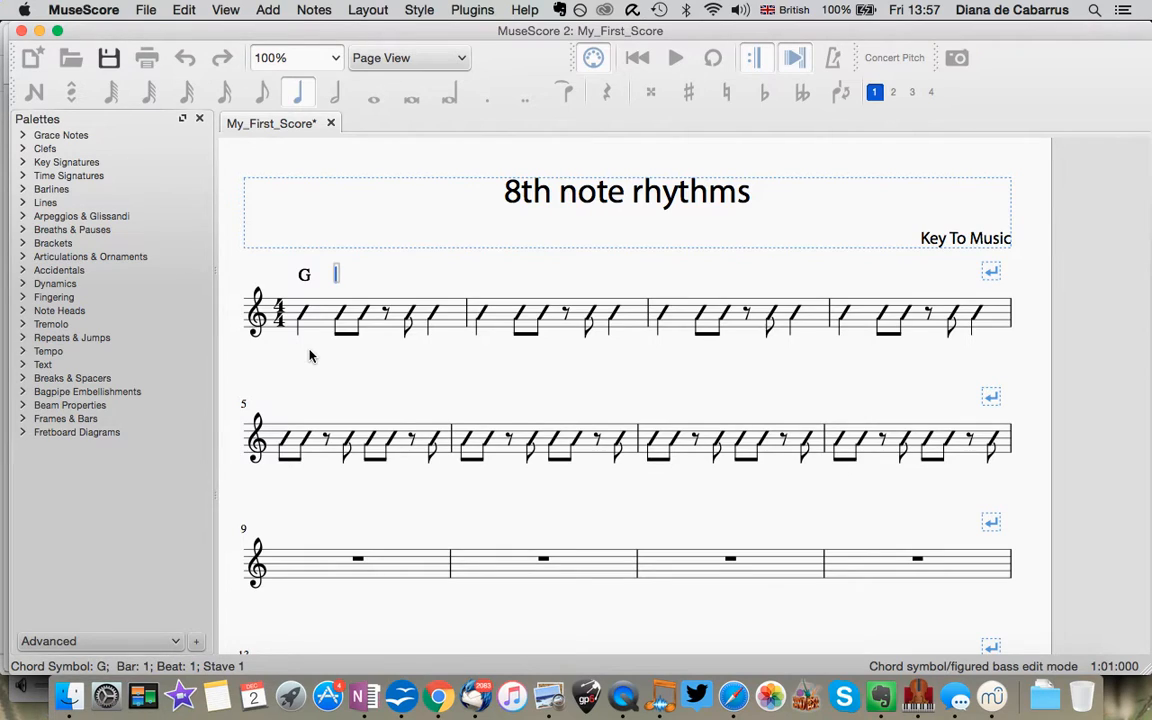
Advance the chord symbol cursor through the beats following the G chord without adding chords, and leave chord entry
key("space")
key("space")
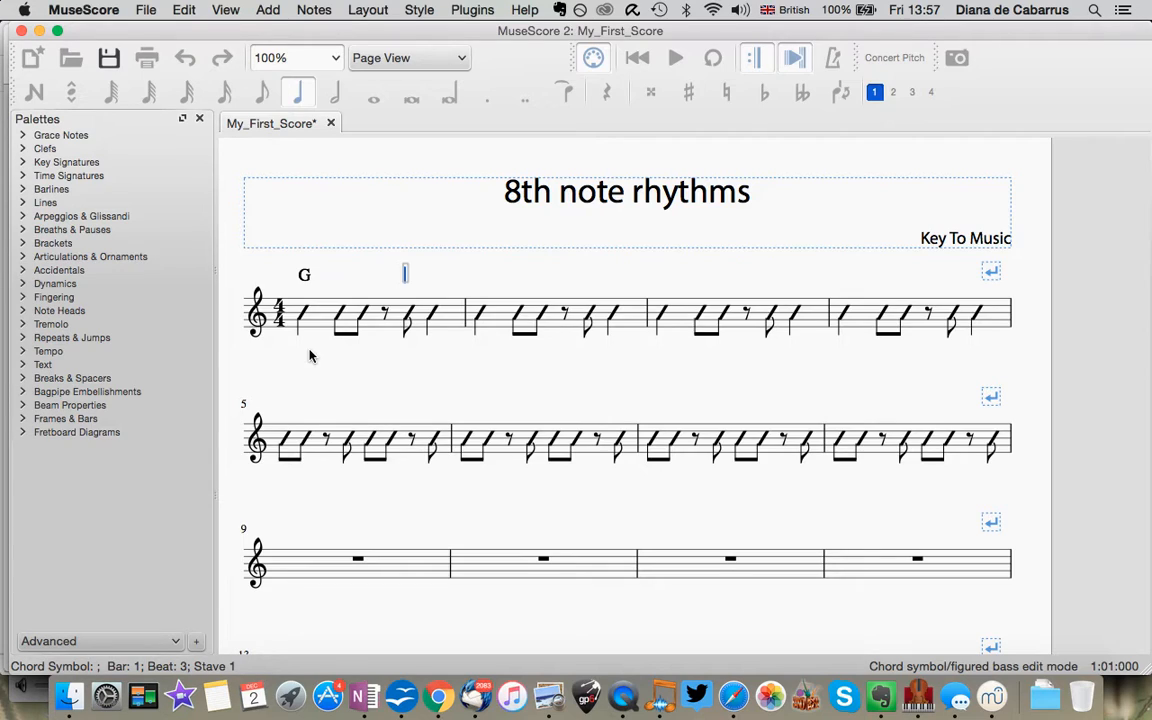
key("space")
key("space")
key("space")
key("space")
key("space")
key("space")
key("space")
key("space")
key("space")
key("space")
key("space")
key("space")
scroll(291, 563, "down", 1)
key("Escape")
Add a G chord symbol on beat 1 of bar 9 and advance the chord cursor to the start of bar 10
left_click(309, 540)
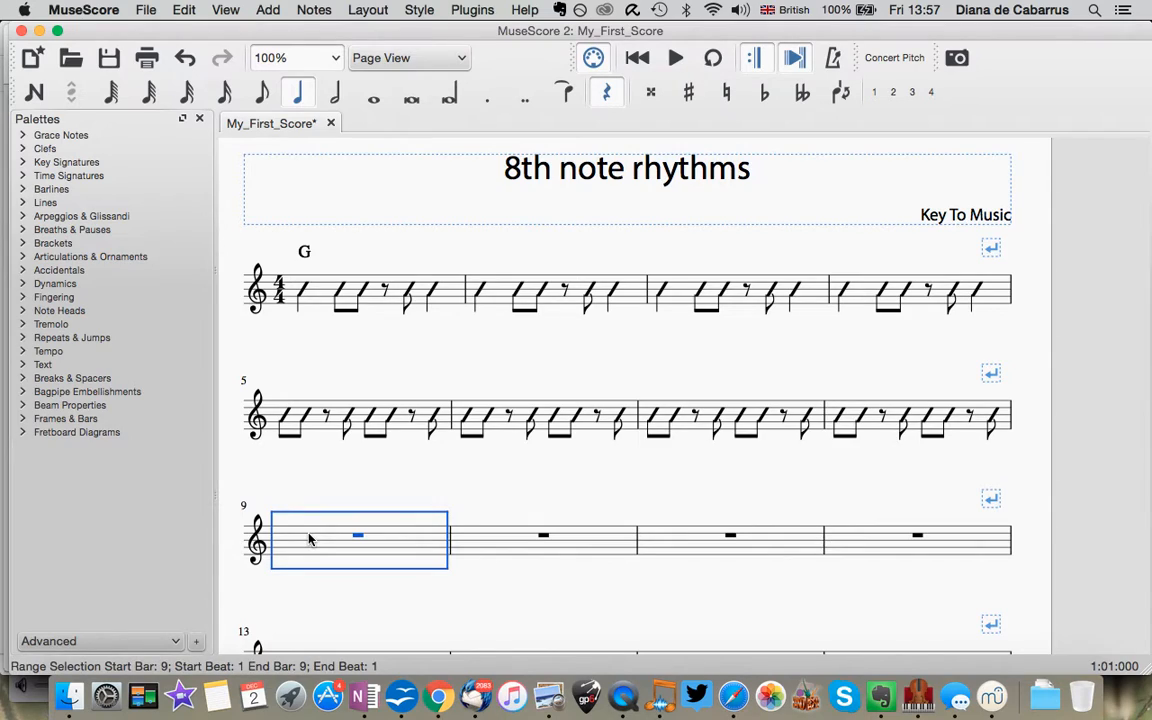
key("super+k")
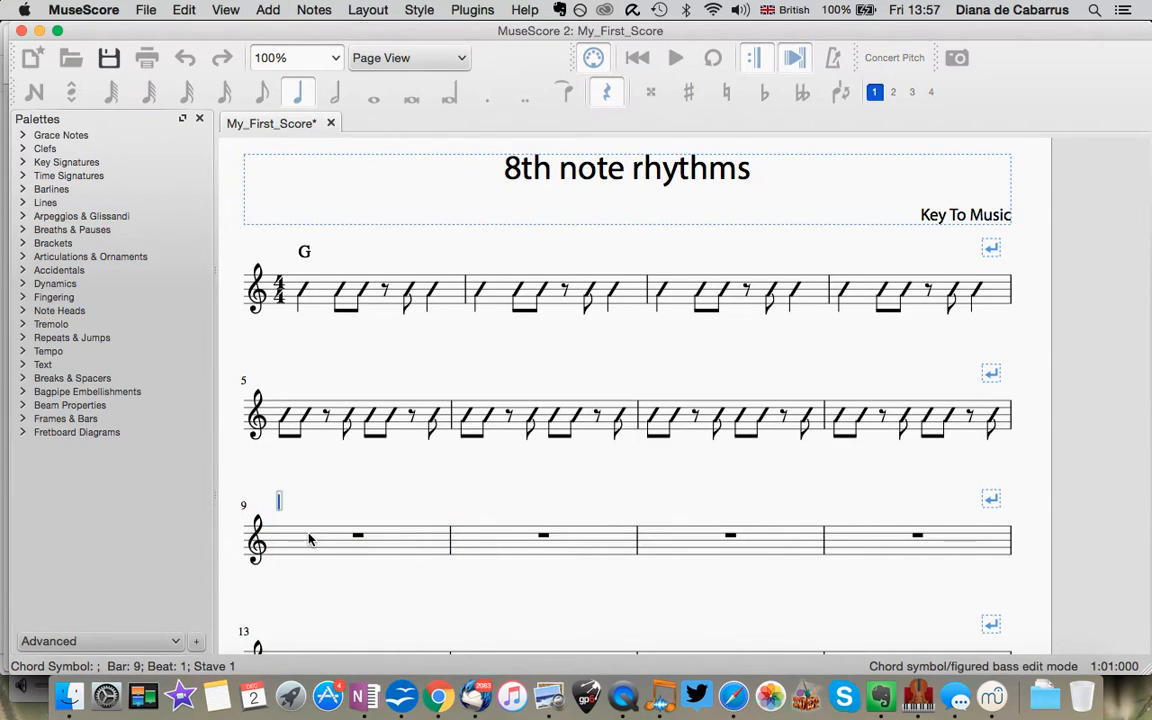
type("G")
key("space")
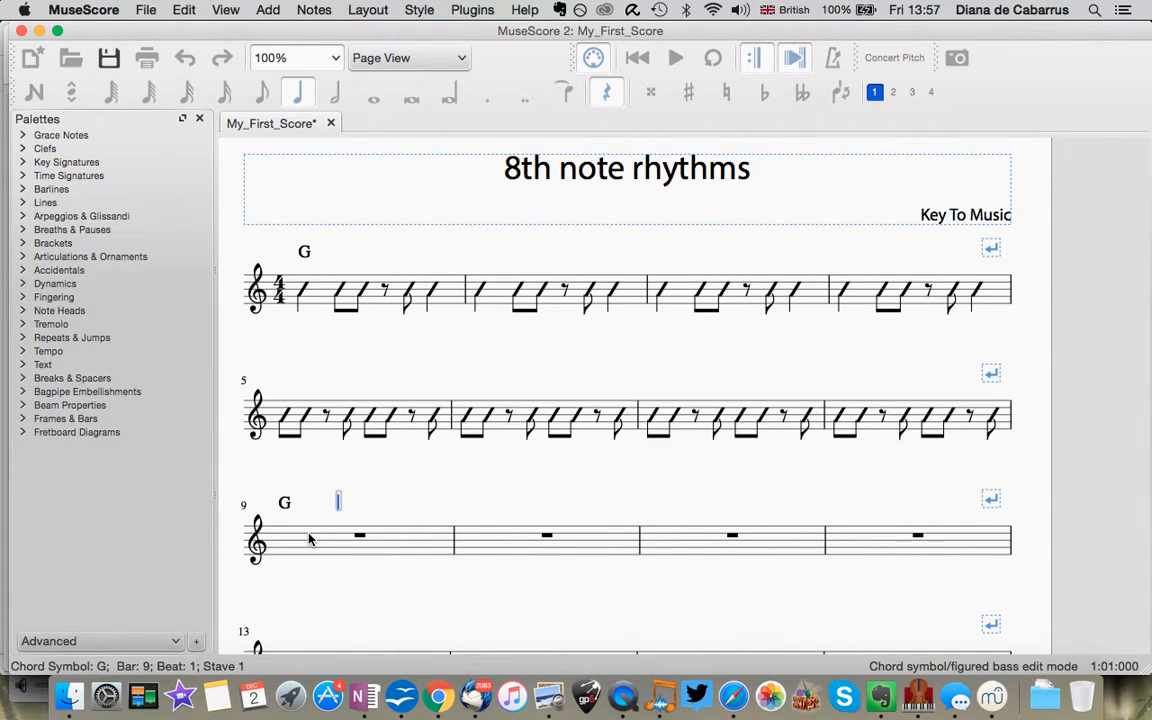
key("space")
key("space")
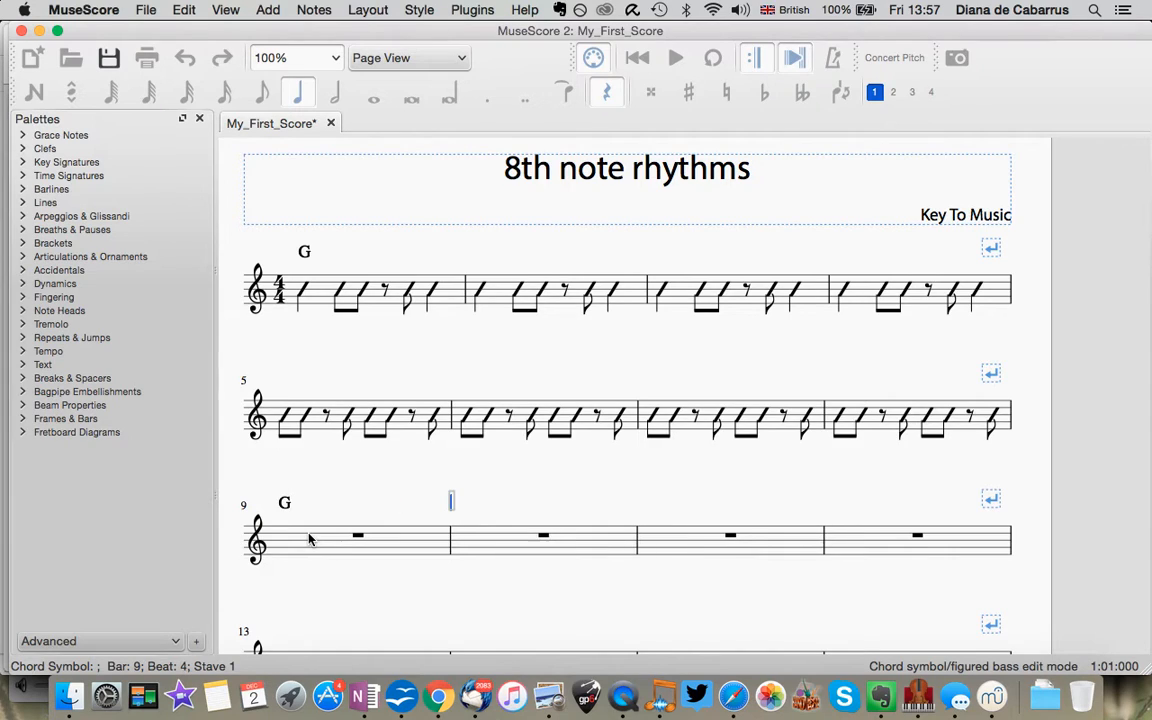
Advance the chord symbol cursor from bar 10 through to bar 13 without adding any chords
key("space")
key("space")
key("space")
key("space")
key("space")
key("space")
key("space")
key("space")
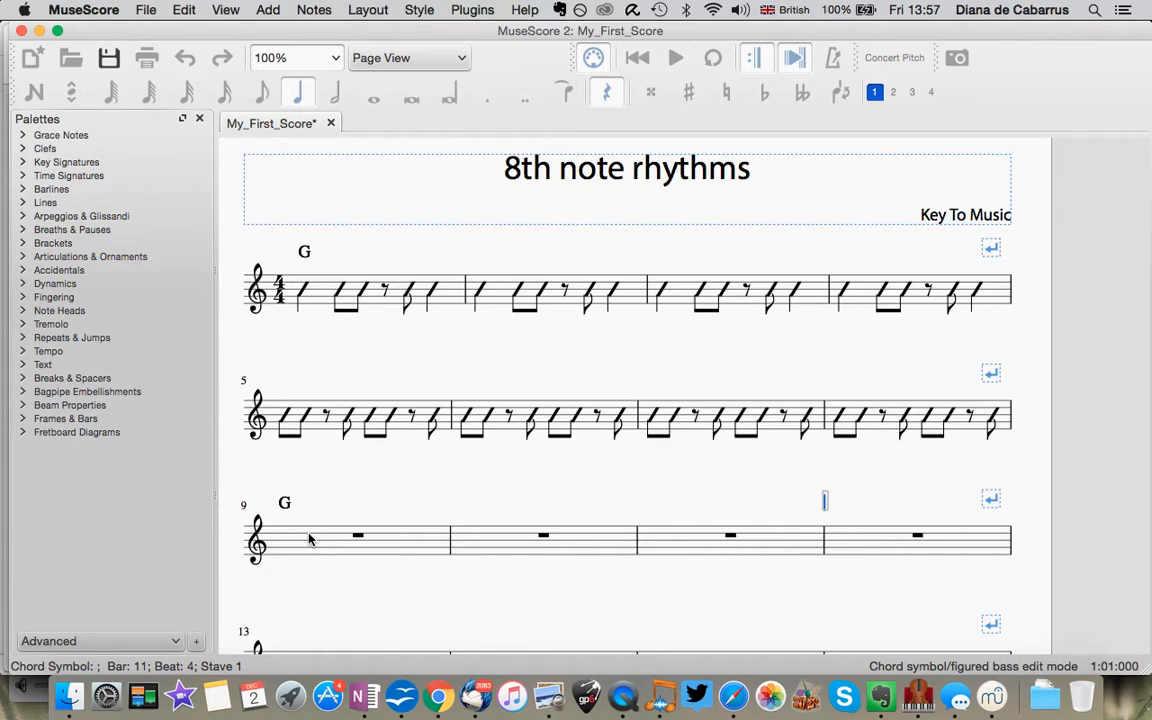
key("space")
key("space")
key("space")
key("space")
key("space")
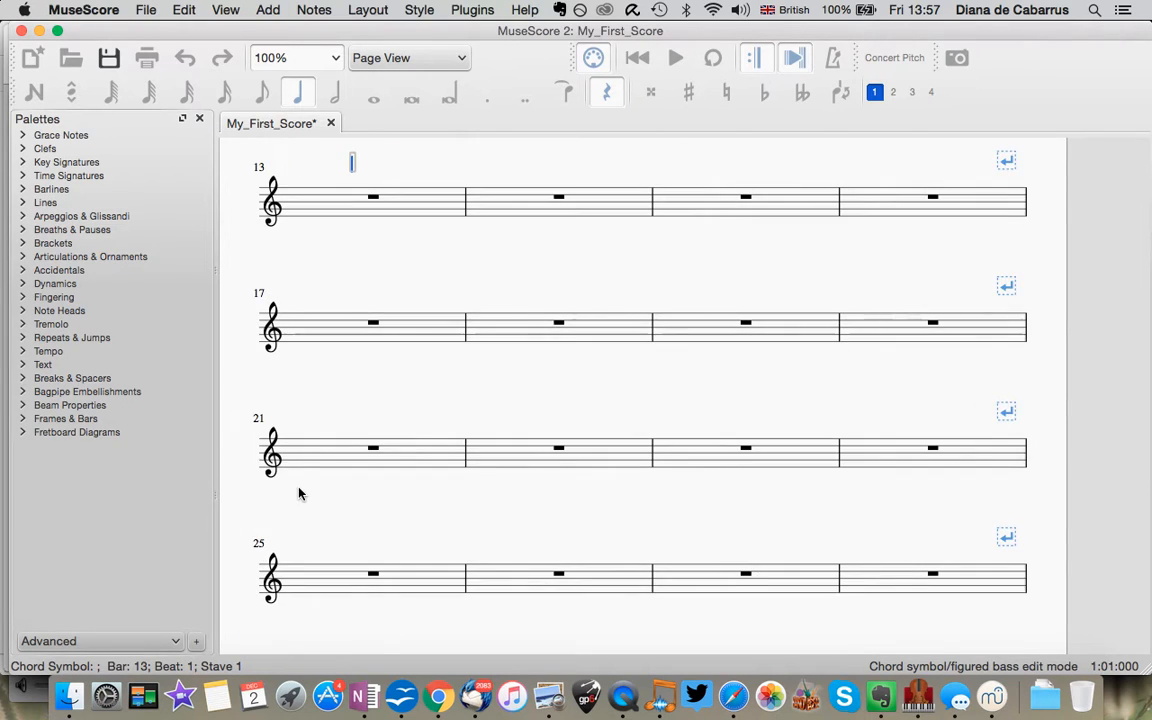
scroll(298, 493, "down", 5)
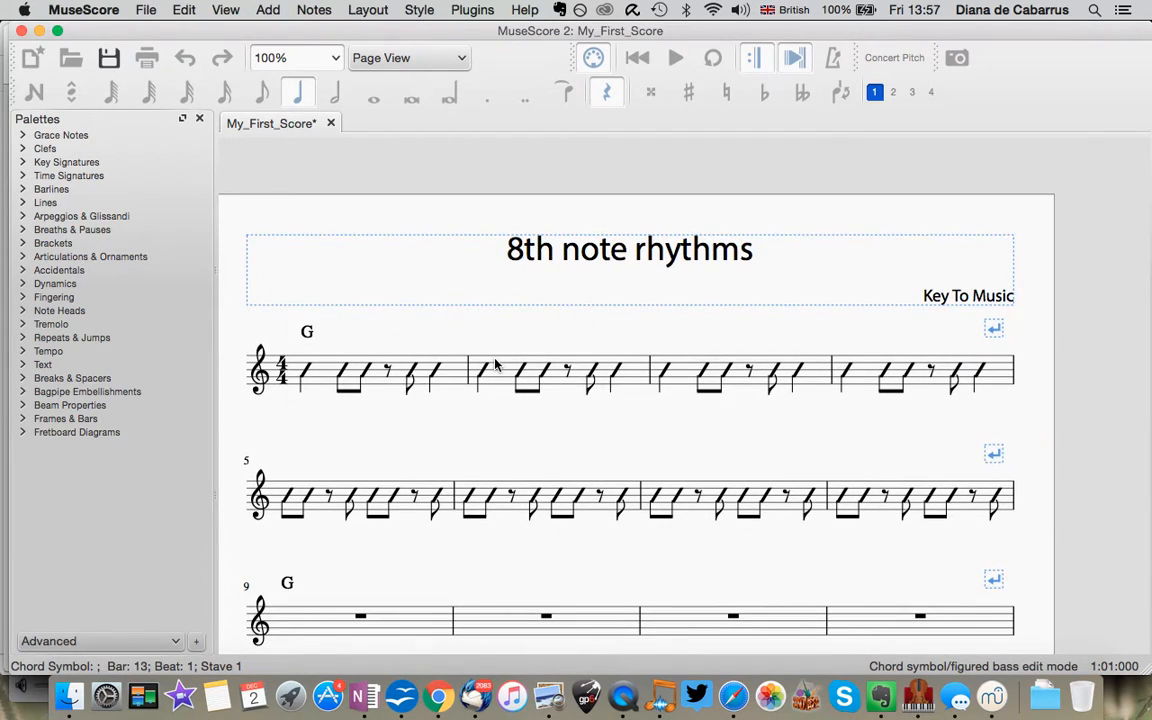
scroll(494, 365, "up", 5)
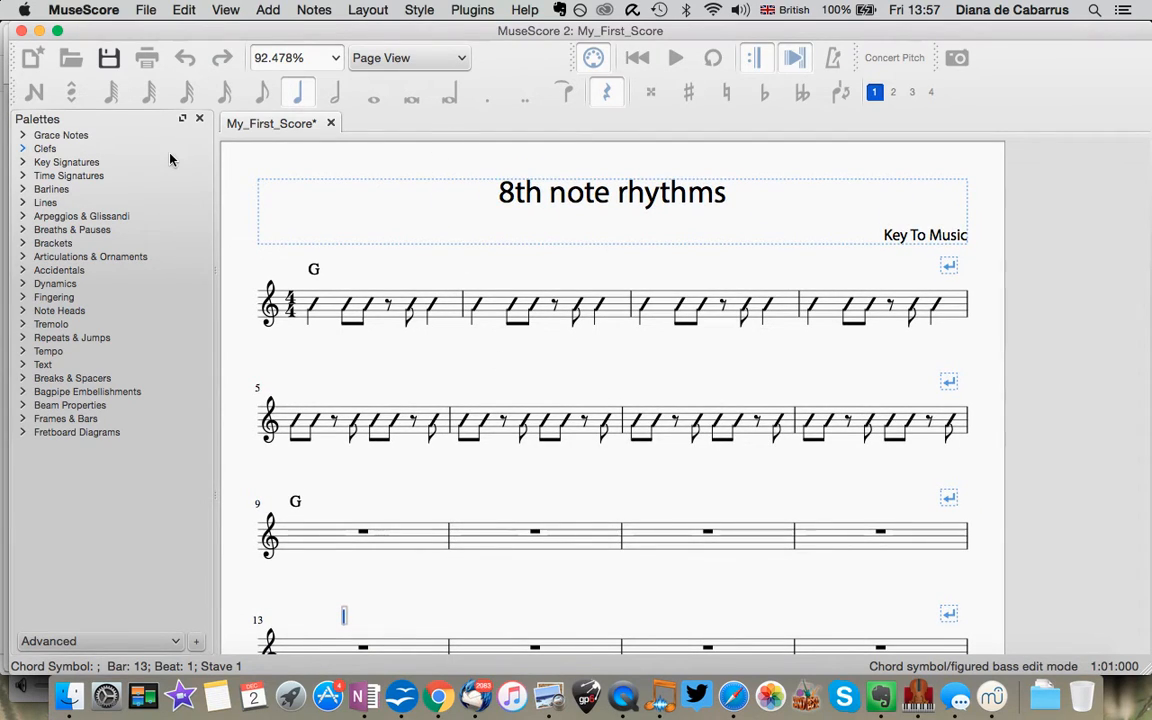
Examine the fretboard diagrams available in the Advanced workspace, and cancel creating a new workspace
left_click(17, 435)
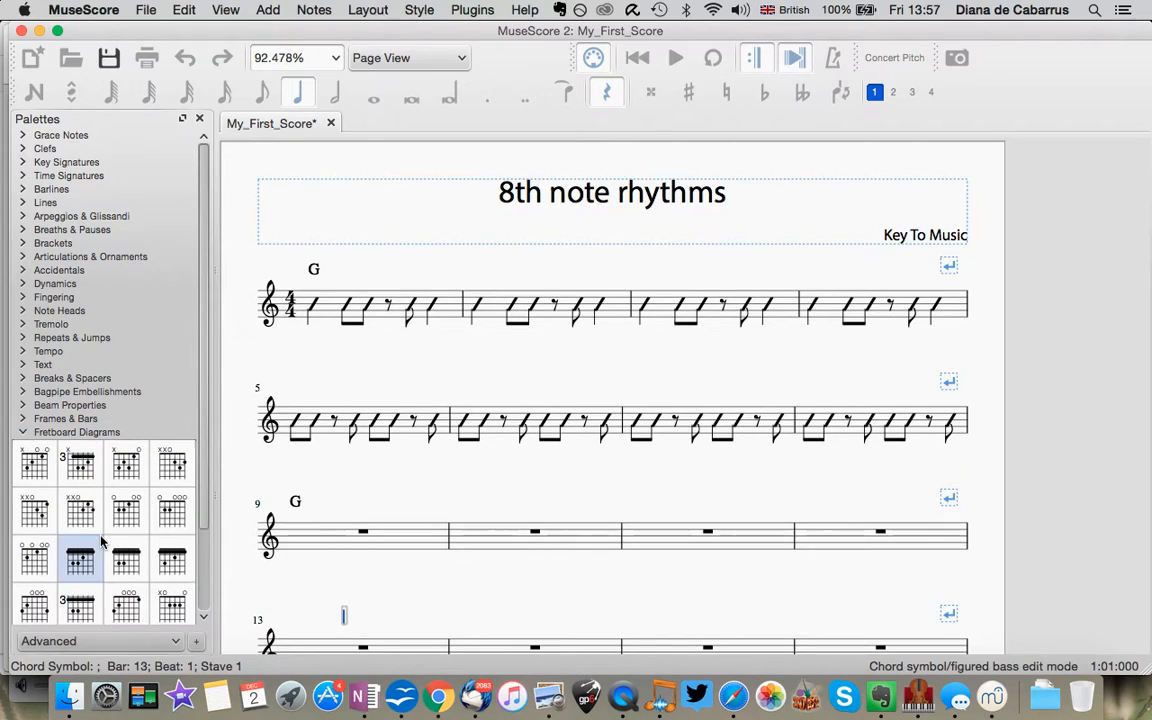
scroll(95, 545, "down", 3)
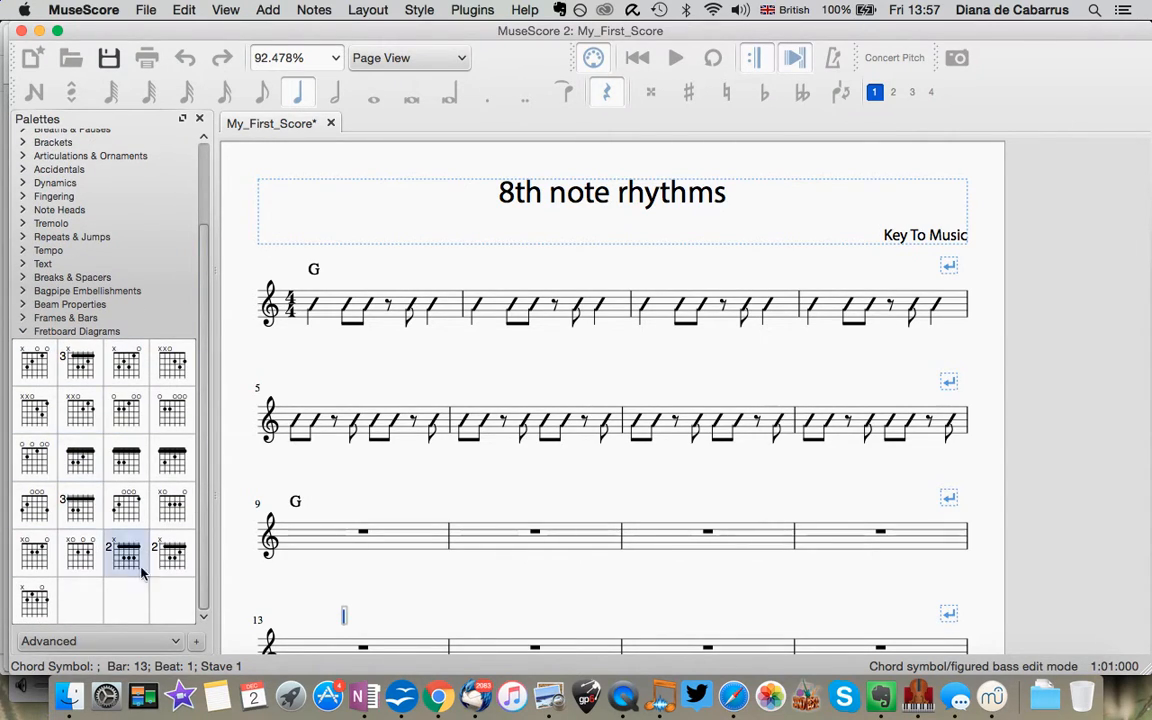
left_click(63, 643)
left_click(68, 622)
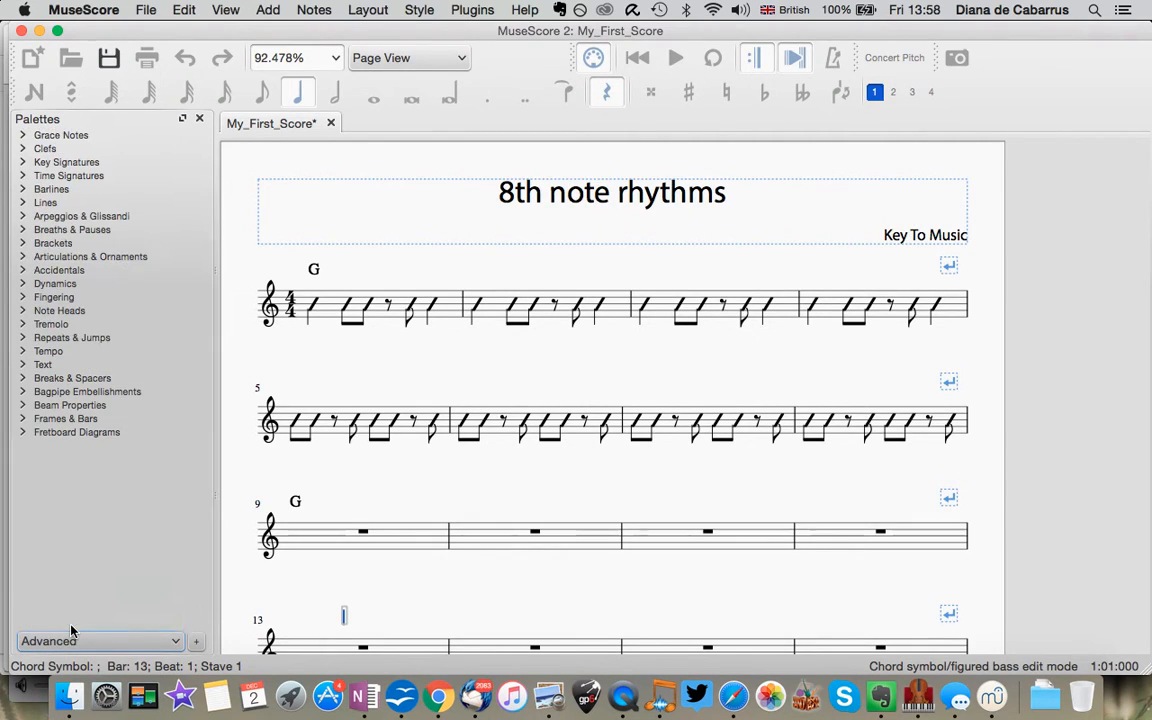
left_click(27, 432)
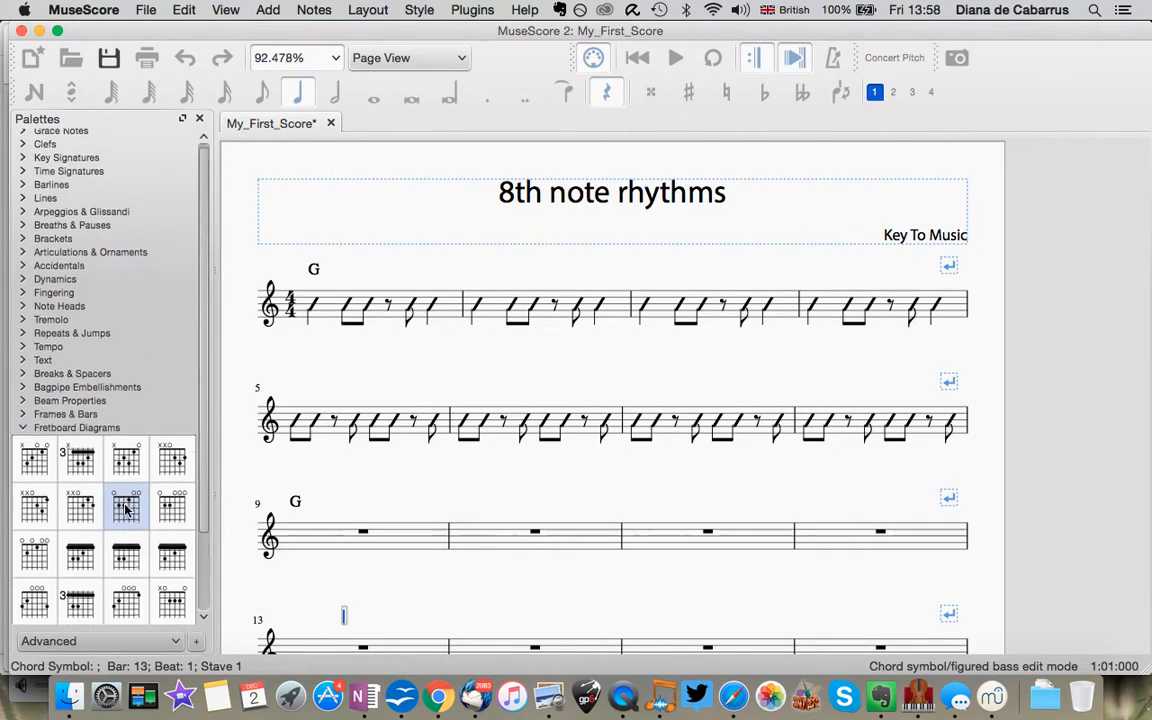
scroll(124, 508, "down", 3)
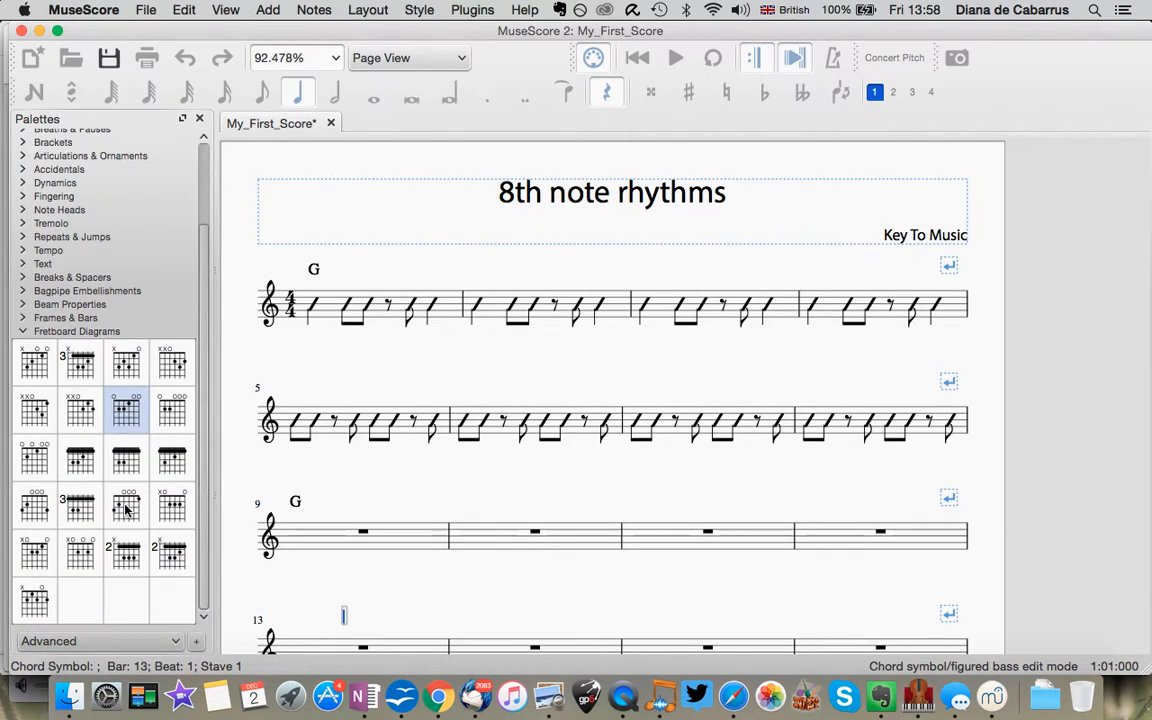
left_click(199, 645)
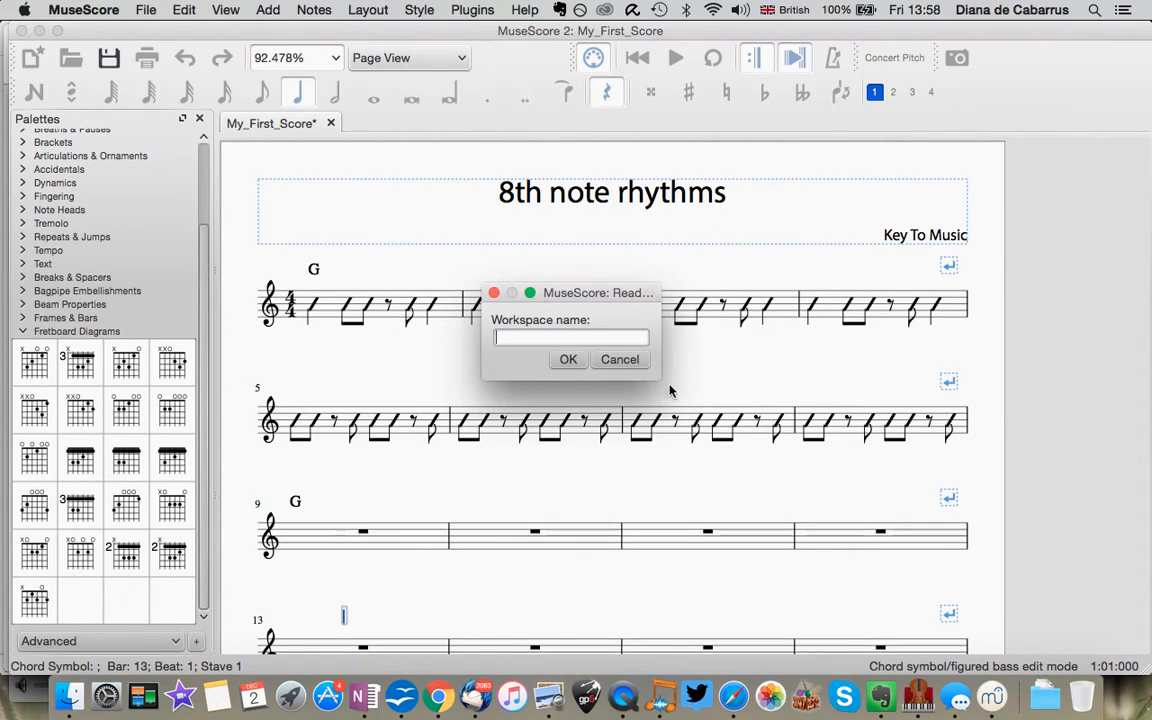
left_click(620, 360)
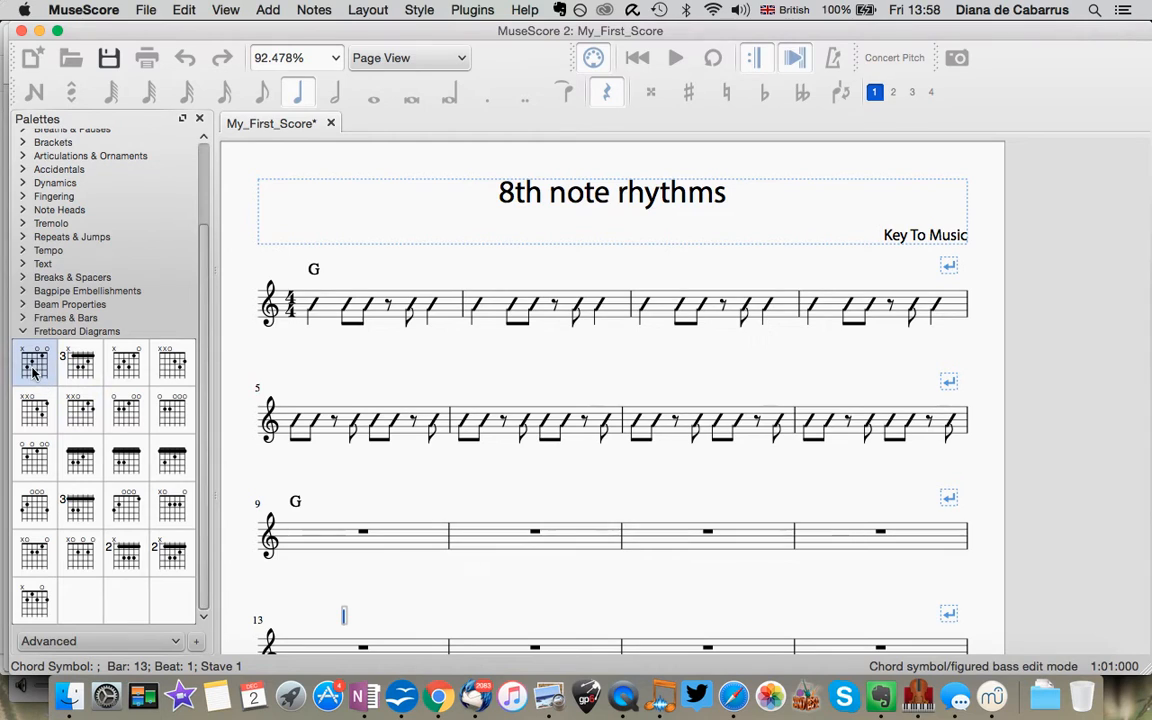
Place the third-fret barre fretboard diagram below the G chord symbol in bar 9
key("space")
scroll(520, 449, "down", 10)
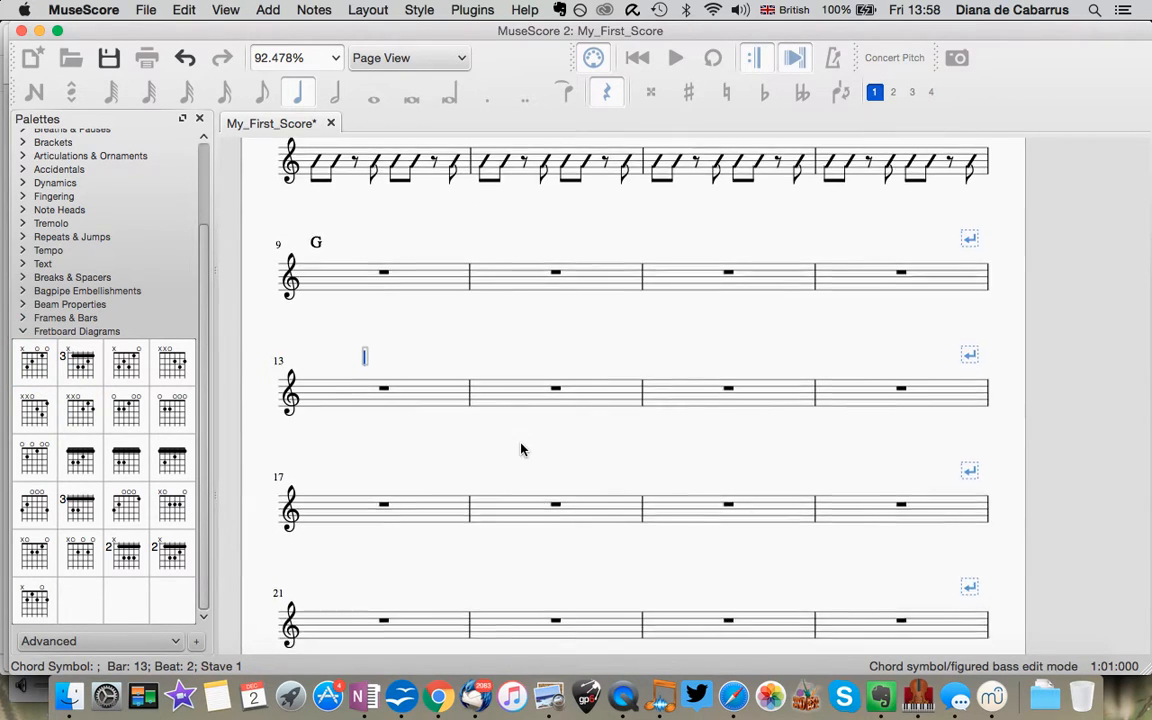
scroll(520, 449, "up", 10)
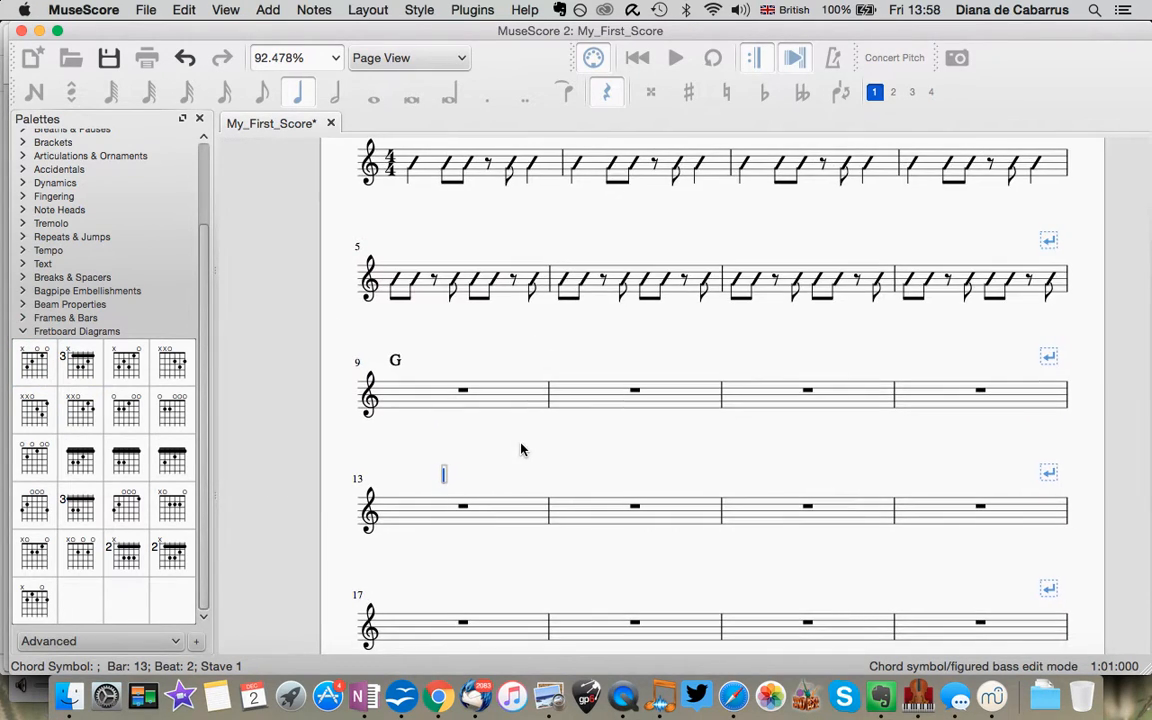
scroll(62, 363, "up", 1)
right_click(60, 362)
left_click(33, 370)
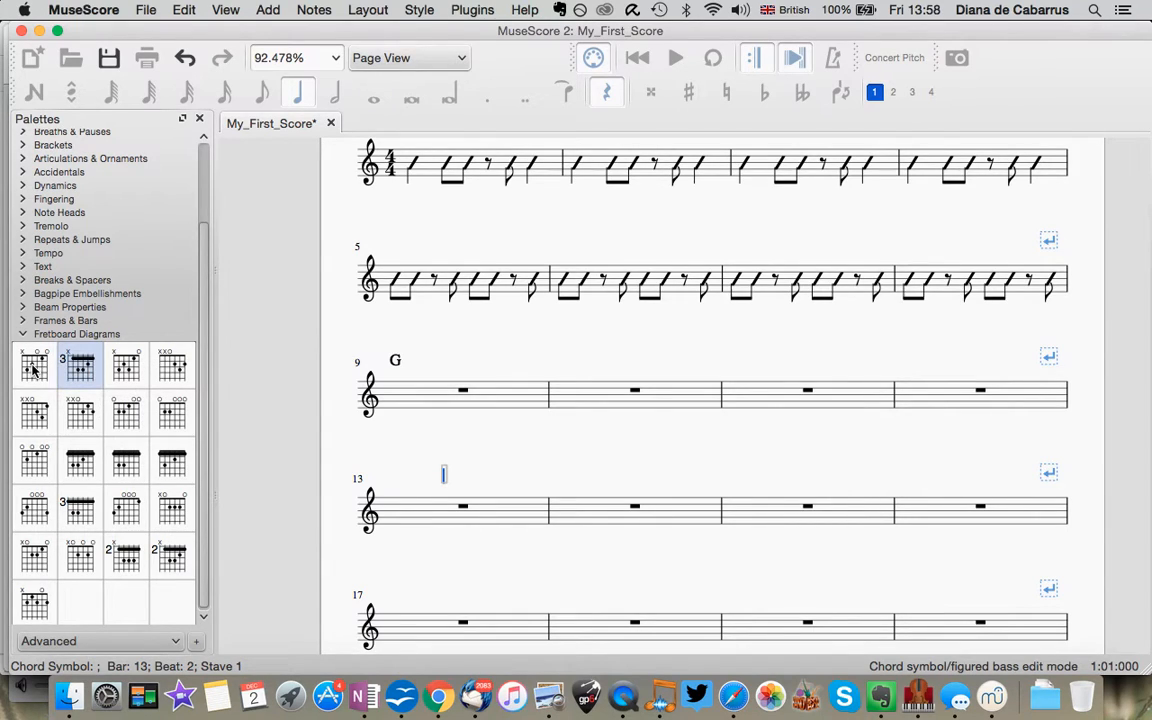
left_click_drag(84, 372, 450, 350)
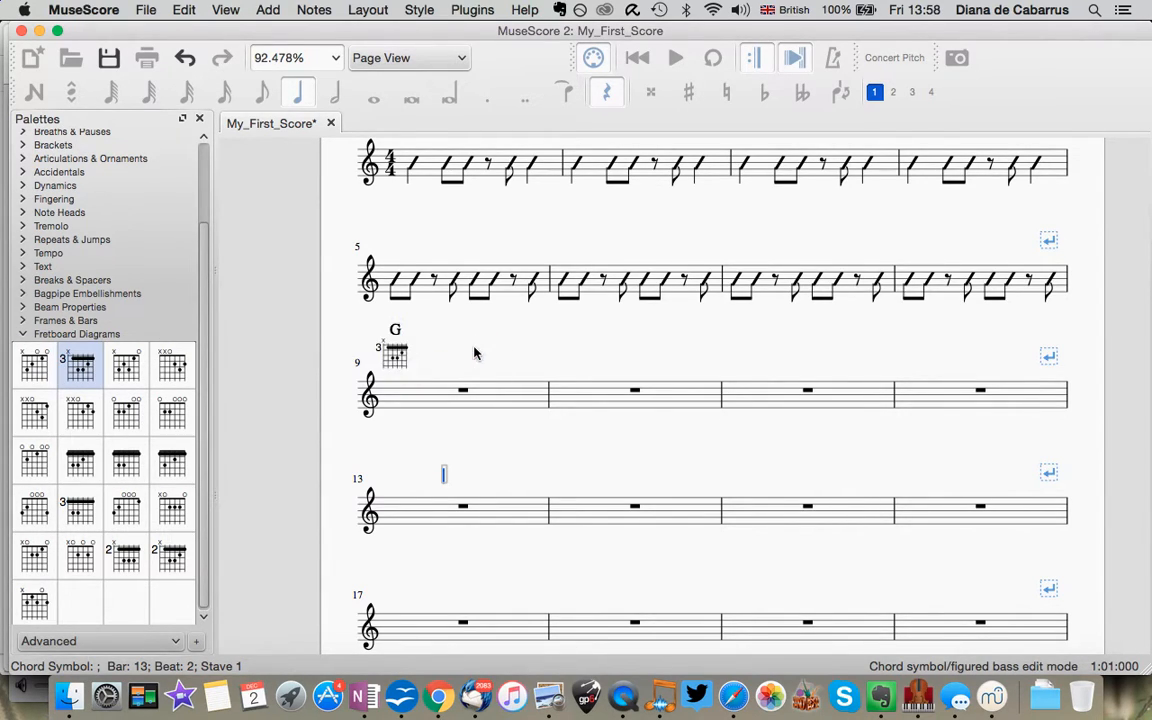
Open the bar 9 fretboard diagram for editing, leave edit mode and undo its placement
double_click(398, 366)
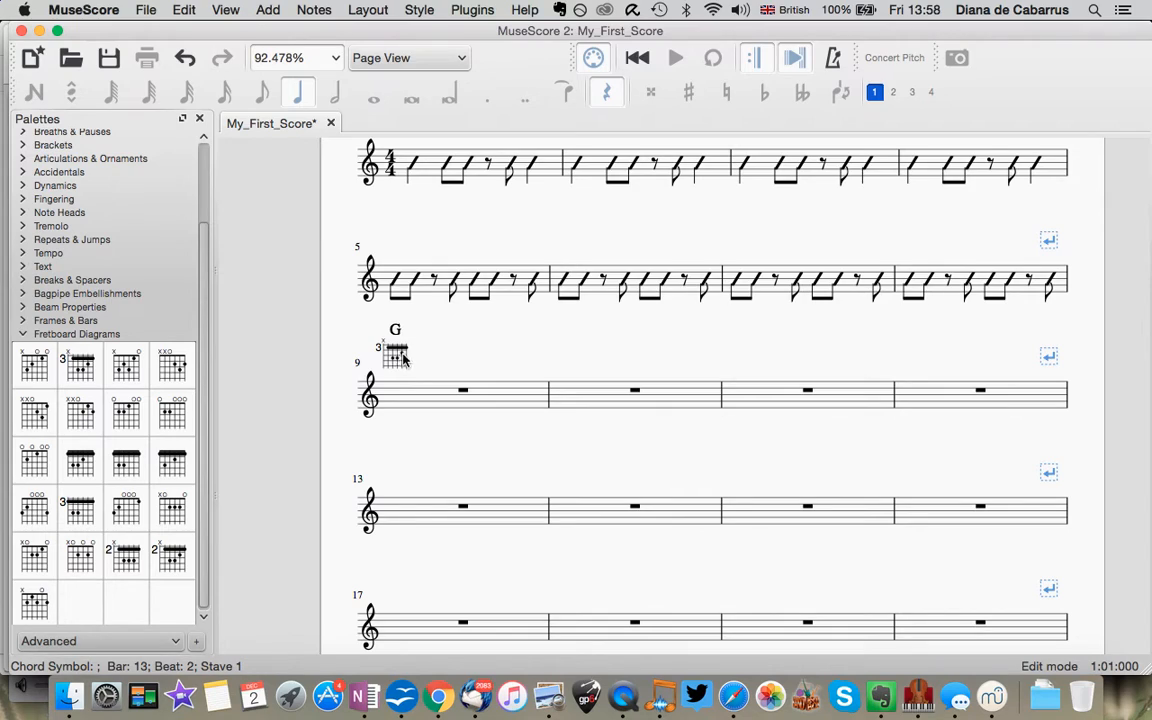
key("Escape")
key("super+z")
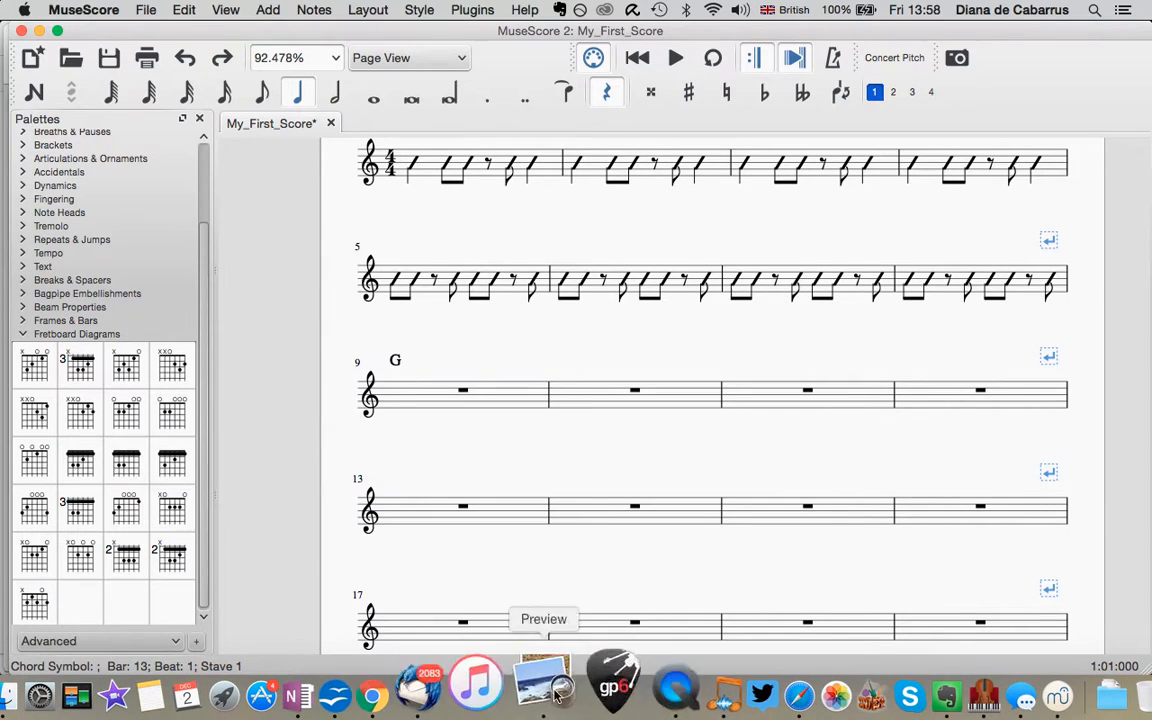
Switch to QuickTime Player to check its recording export options, and return to the MuseScore score with nothing selected
left_click(622, 695)
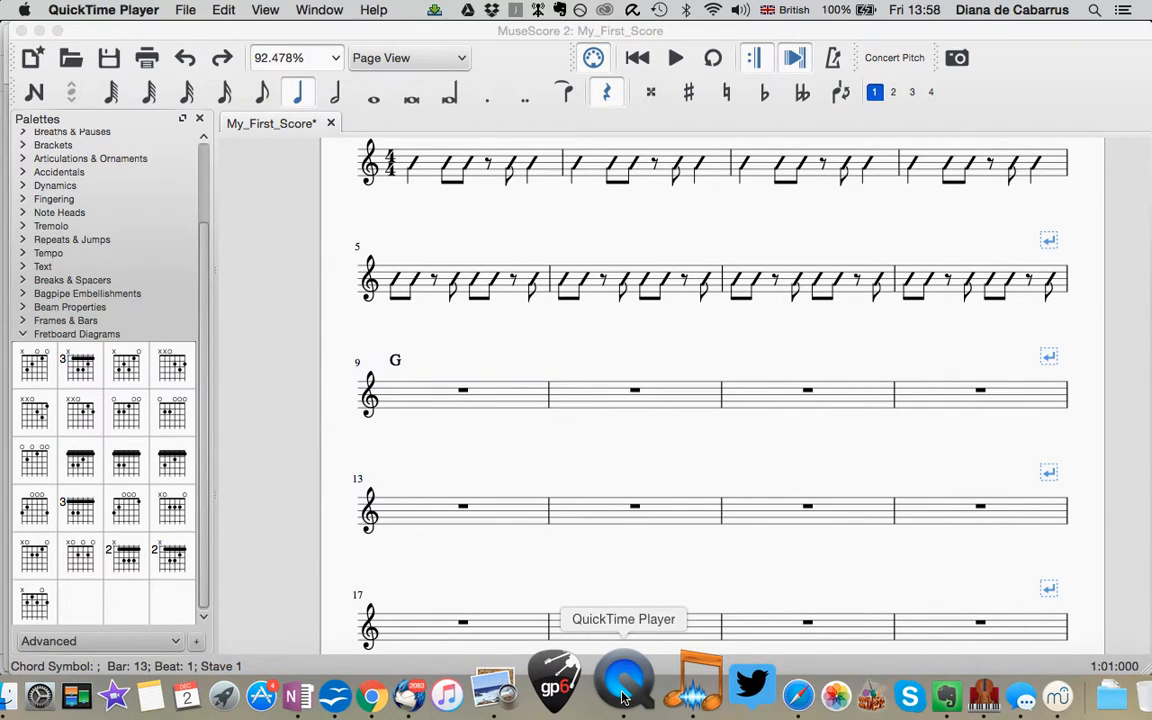
left_click(120, 12)
mouse_move(183, 12)
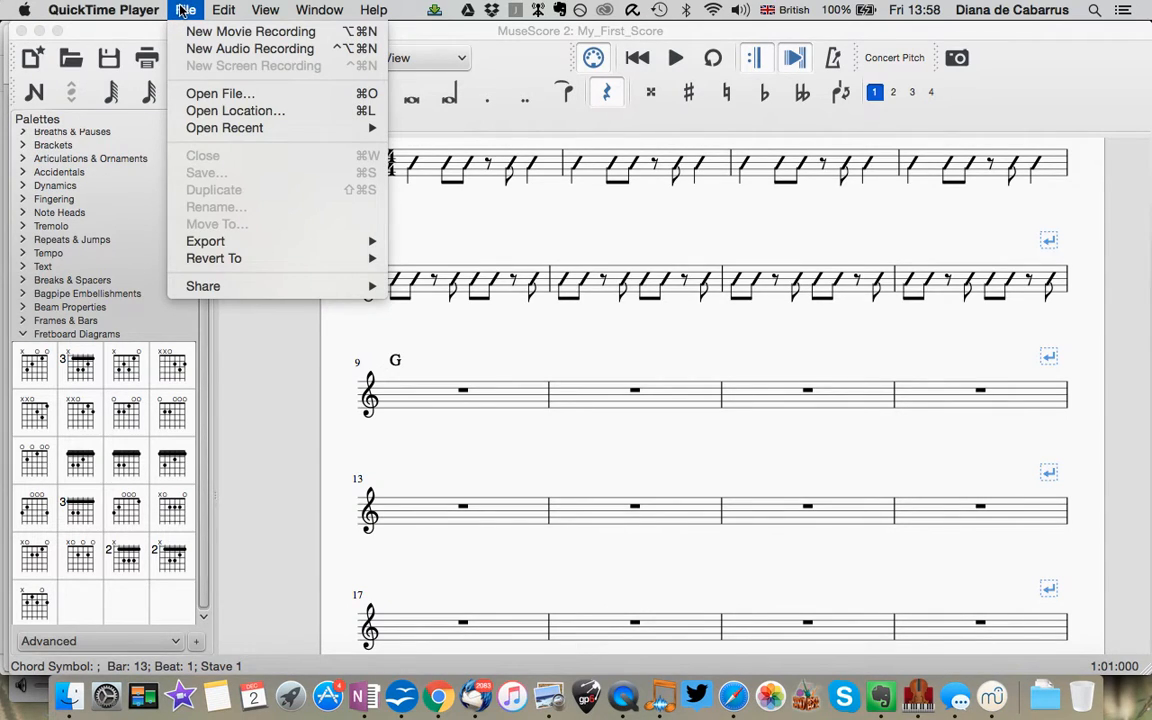
mouse_move(297, 248)
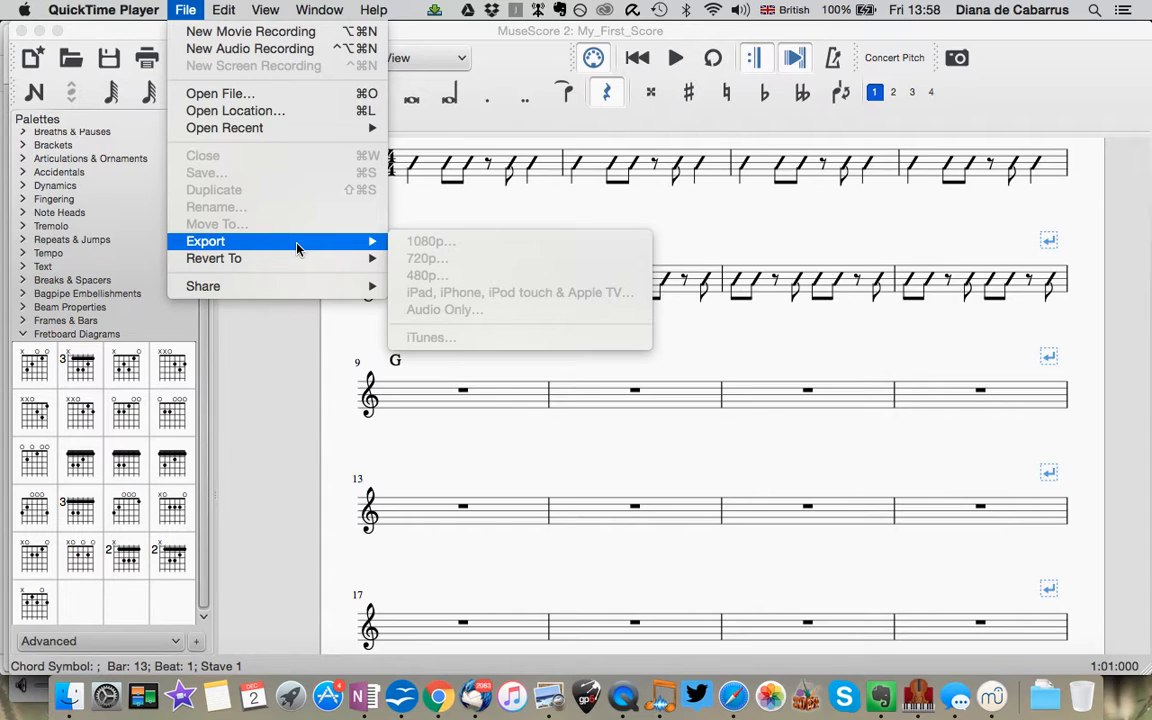
left_click(511, 284)
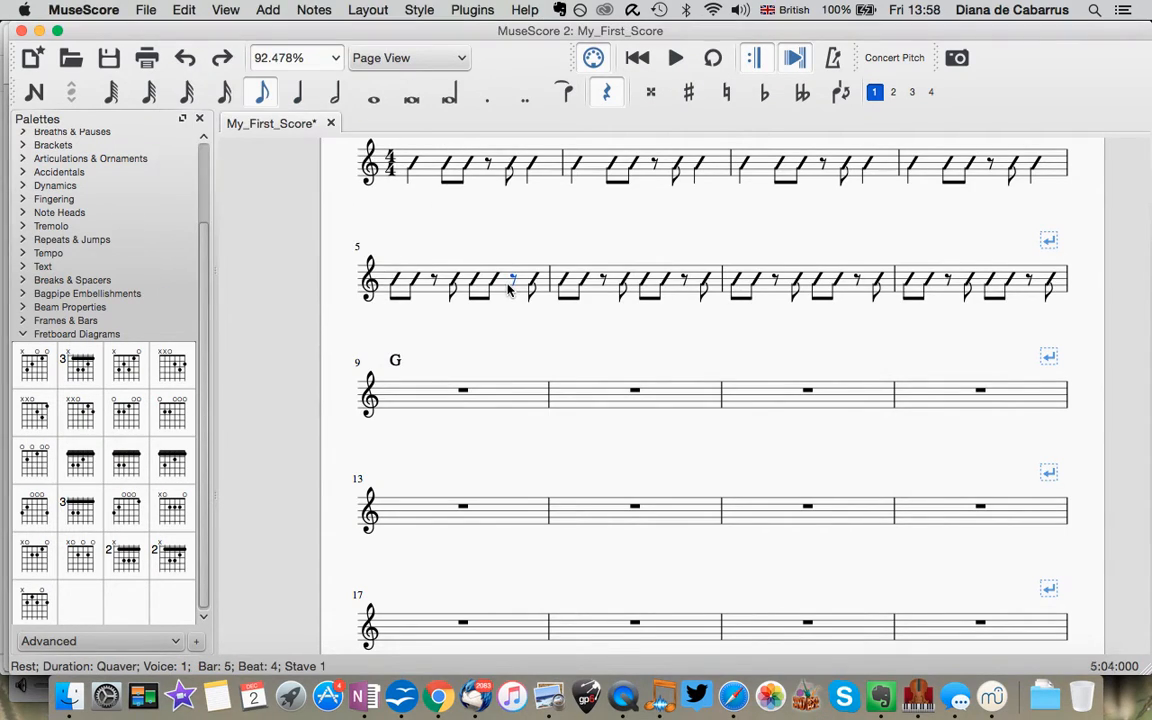
key("Escape")
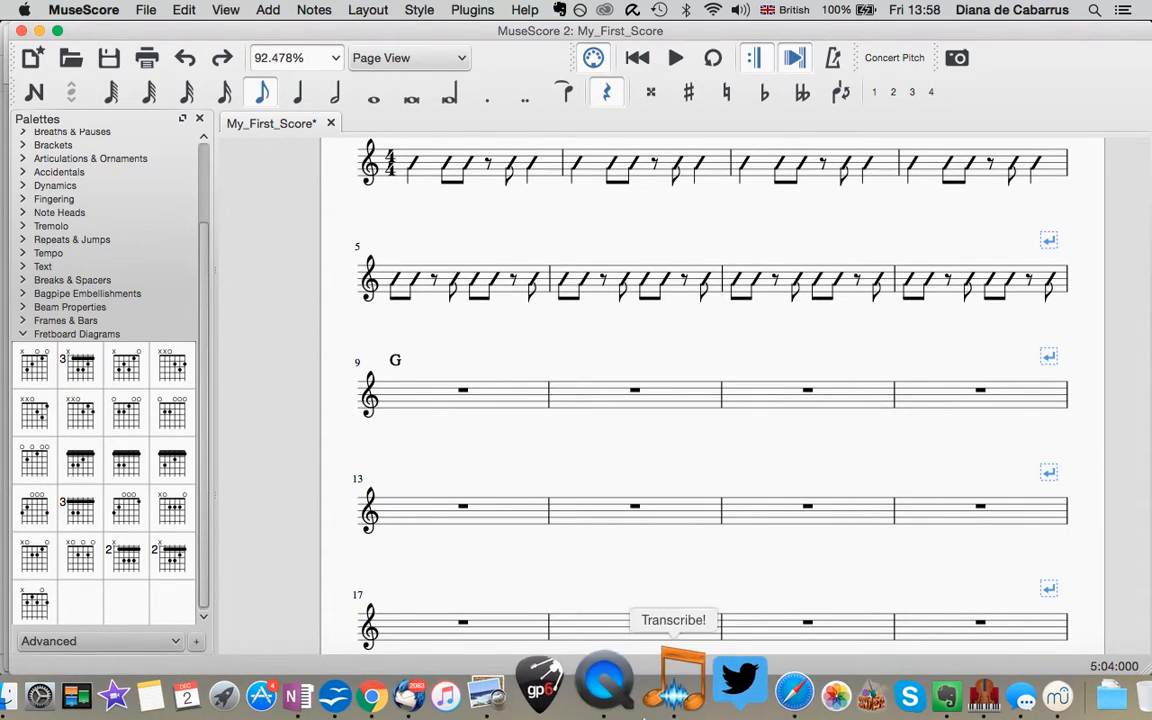
Switch to QuickTime Player, quit it and name the unsaved screen recording "How to use Musescore.mov" in the Dropbox (Personal) folder
left_click(604, 683)
left_click(180, 12)
left_click(174, 12)
left_click(174, 12)
mouse_move(244, 243)
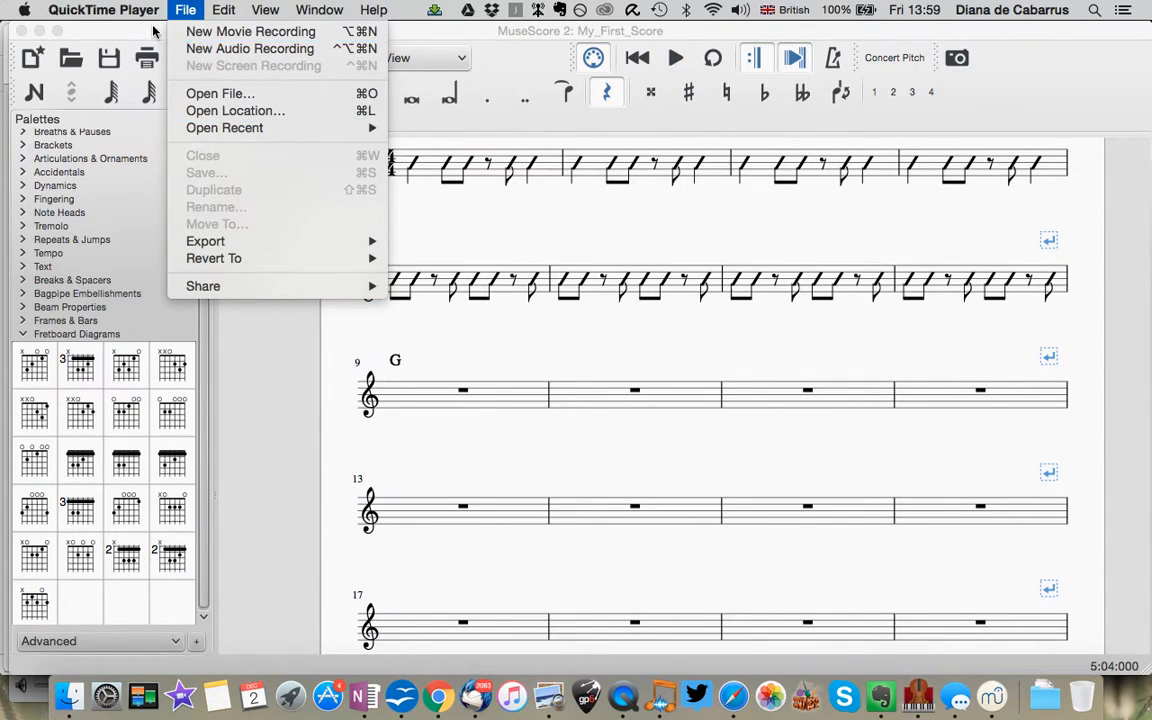
left_click(100, 10)
left_click(60, 147)
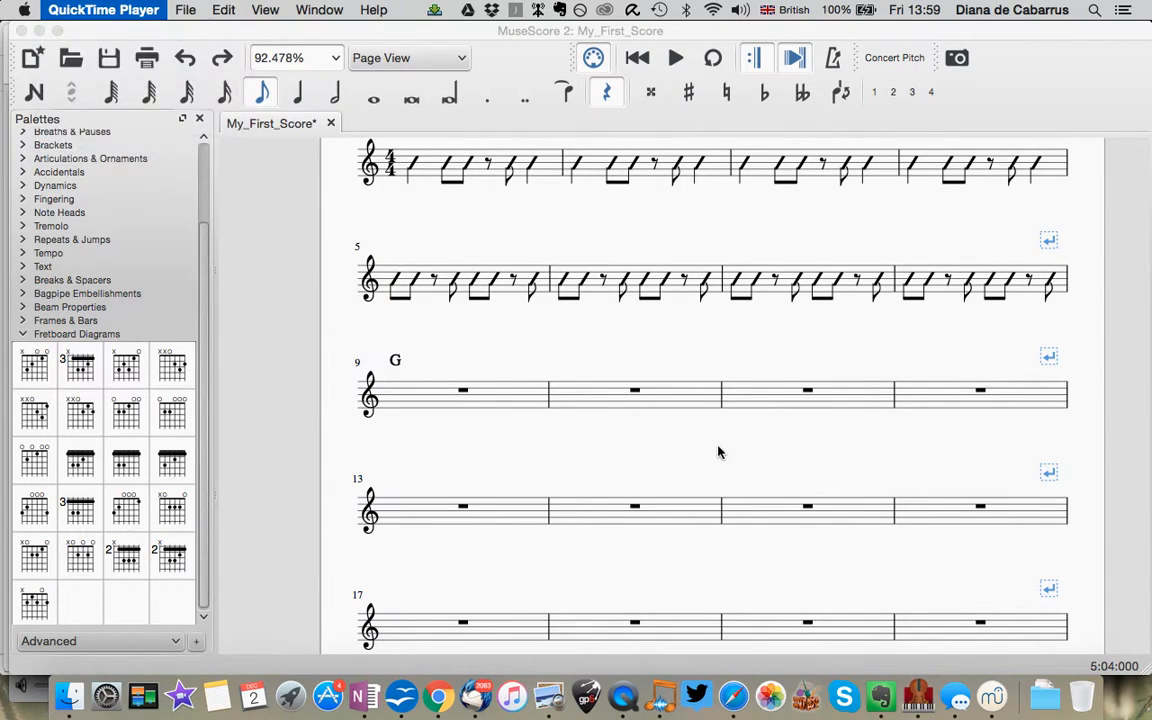
type("How to use ")
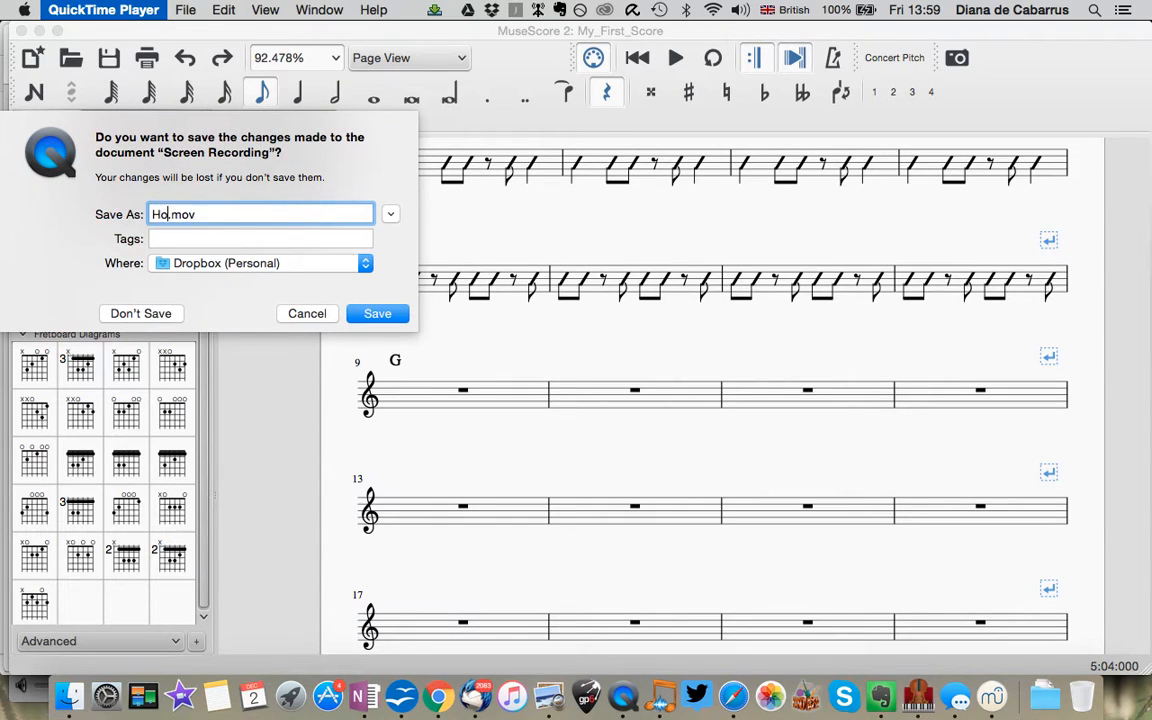
type("Musescore")
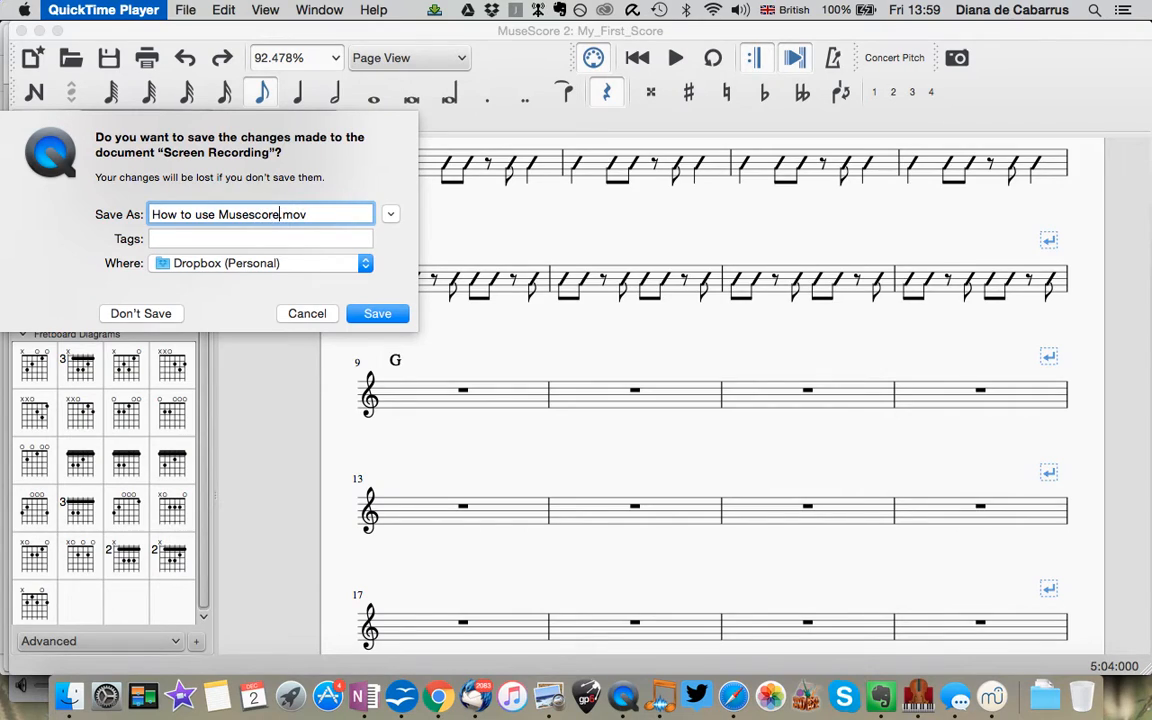